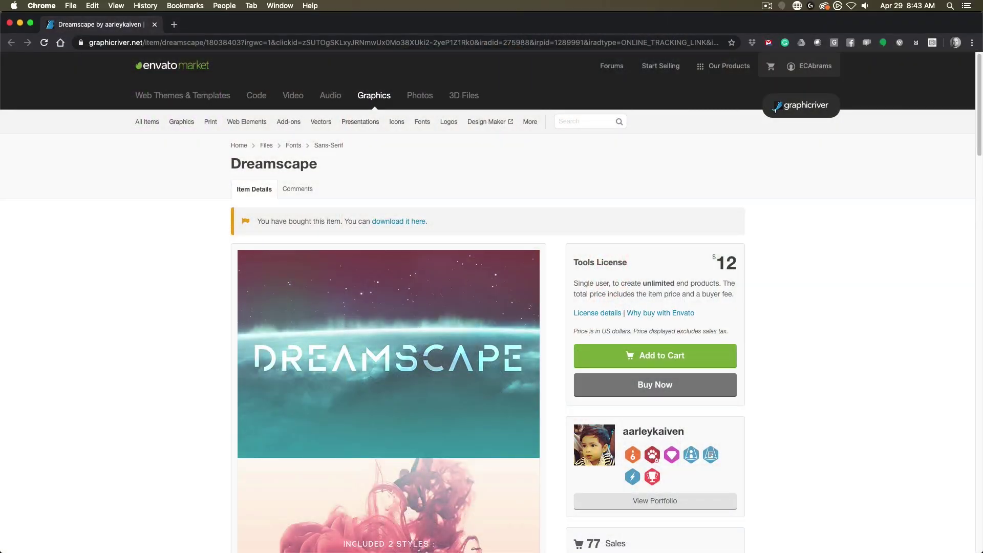
- Scroll through the Dreamscape font page and the GraphicRiver Fonts catalogue
{"action": "scroll", "coordinate": [491, 302], "scroll_direction": "down", "scroll_amount": 5}
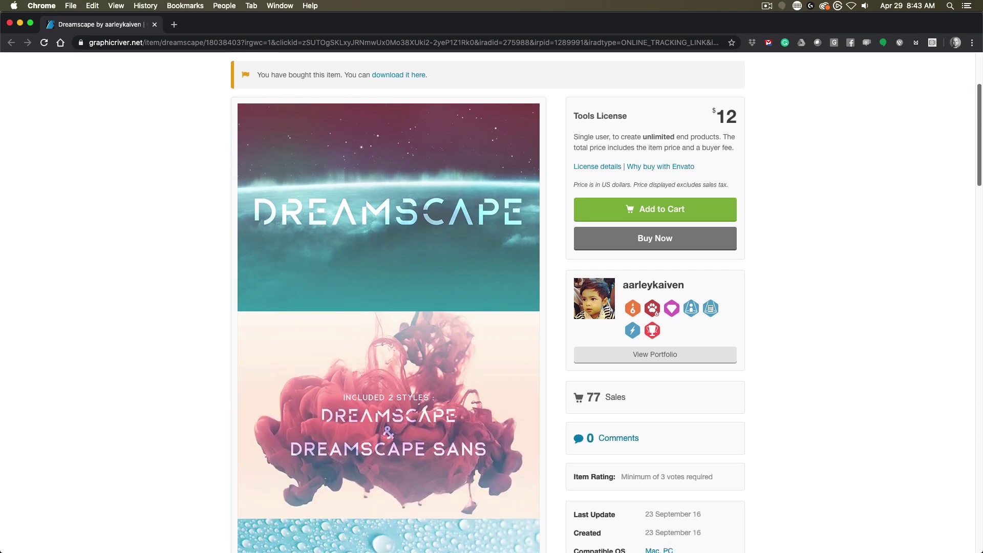
{"action": "scroll", "coordinate": [492, 302], "scroll_direction": "down", "scroll_amount": 8}
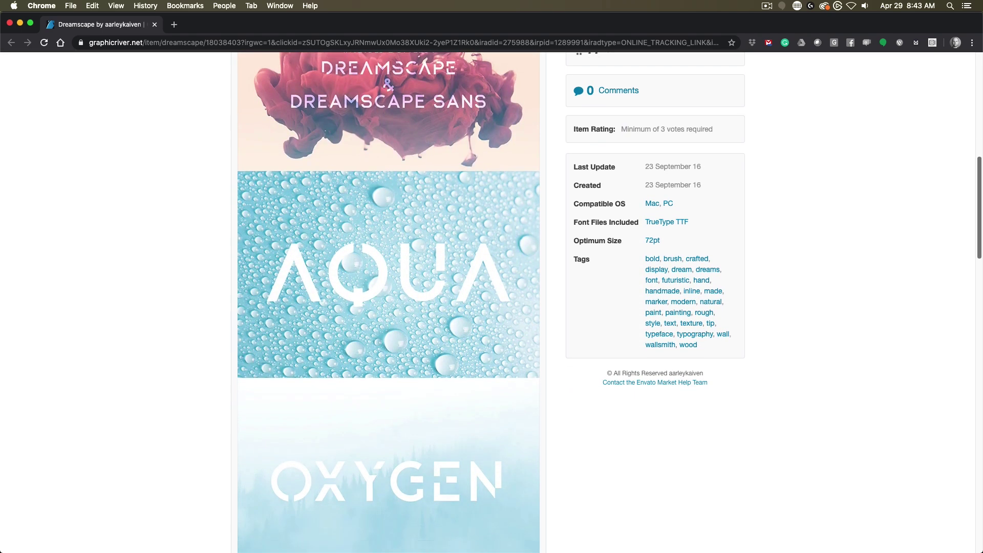
{"action": "scroll", "coordinate": [492, 303], "scroll_direction": "down", "scroll_amount": 15}
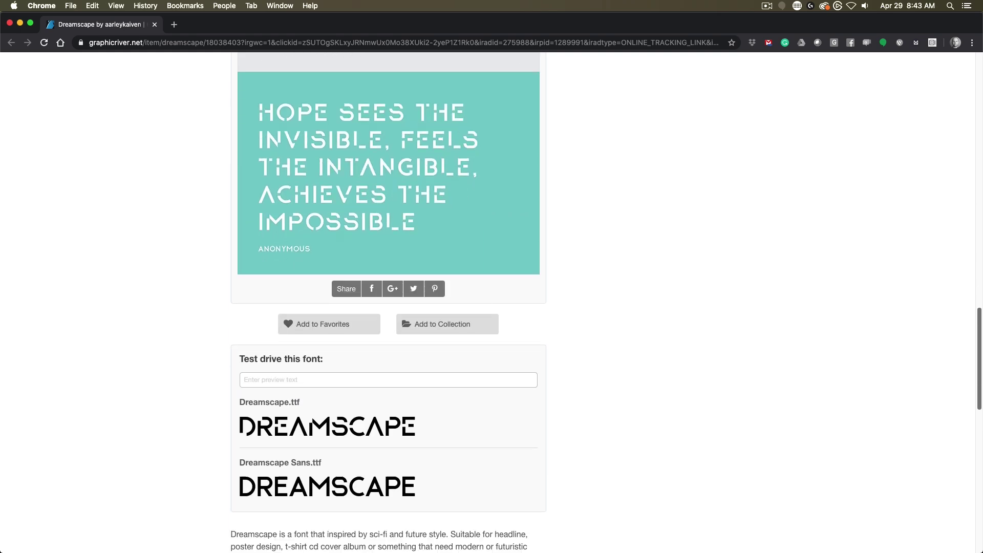
{"action": "scroll", "coordinate": [491, 303], "scroll_direction": "down", "scroll_amount": 1}
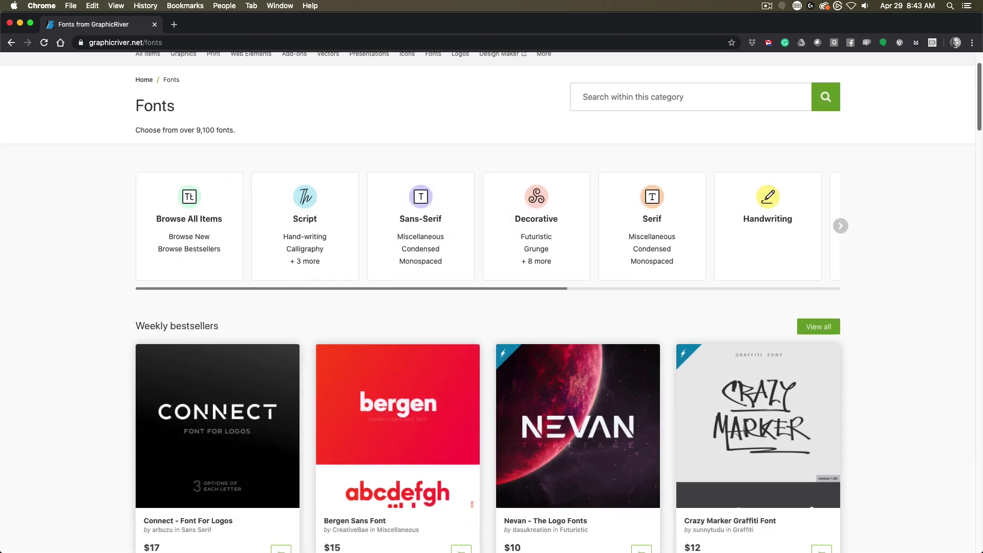
{"action": "scroll", "coordinate": [491, 302], "scroll_direction": "down", "scroll_amount": 4}
{"action": "scroll", "coordinate": [492, 302], "scroll_direction": "down", "scroll_amount": 8}
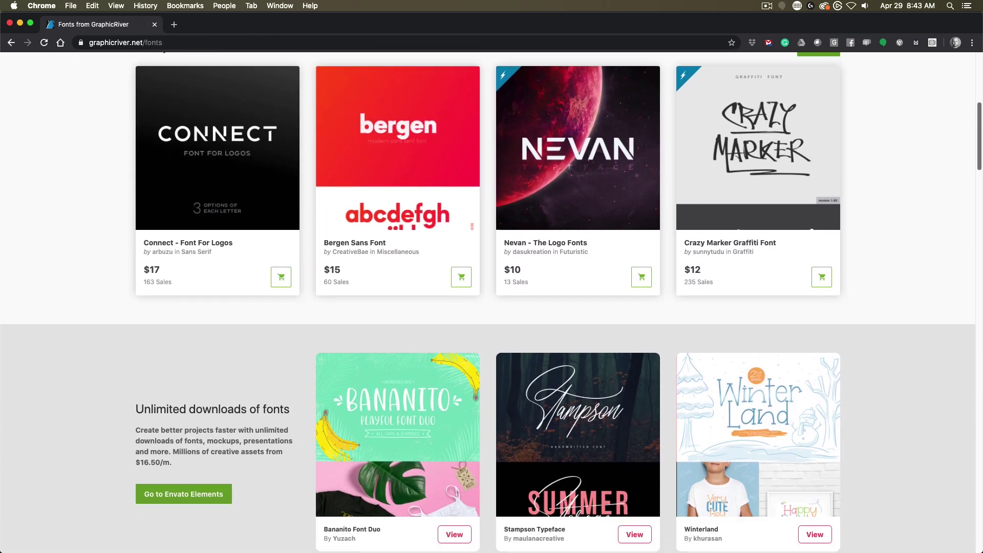
{"action": "scroll", "coordinate": [492, 302], "scroll_direction": "down", "scroll_amount": 10}
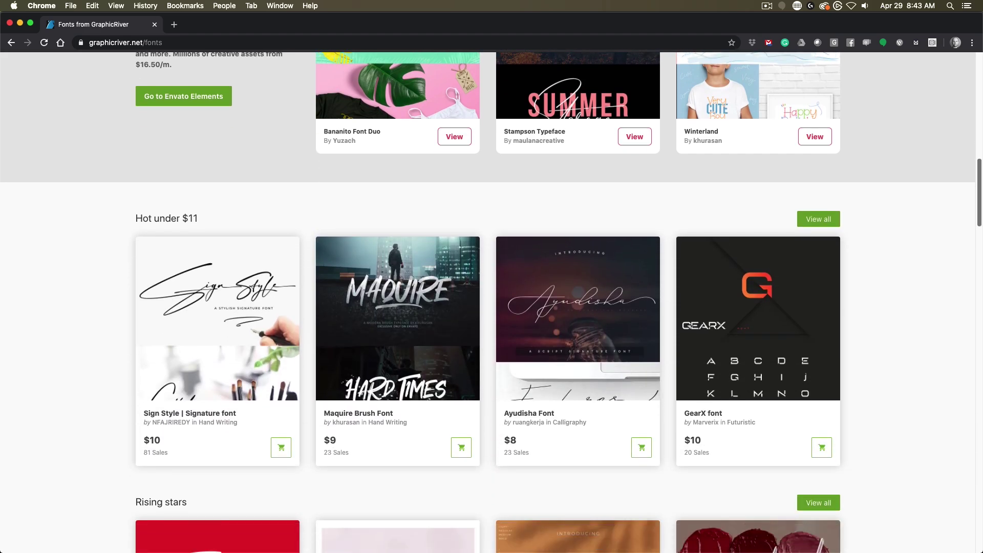
{"action": "scroll", "coordinate": [492, 303], "scroll_direction": "down", "scroll_amount": 8}
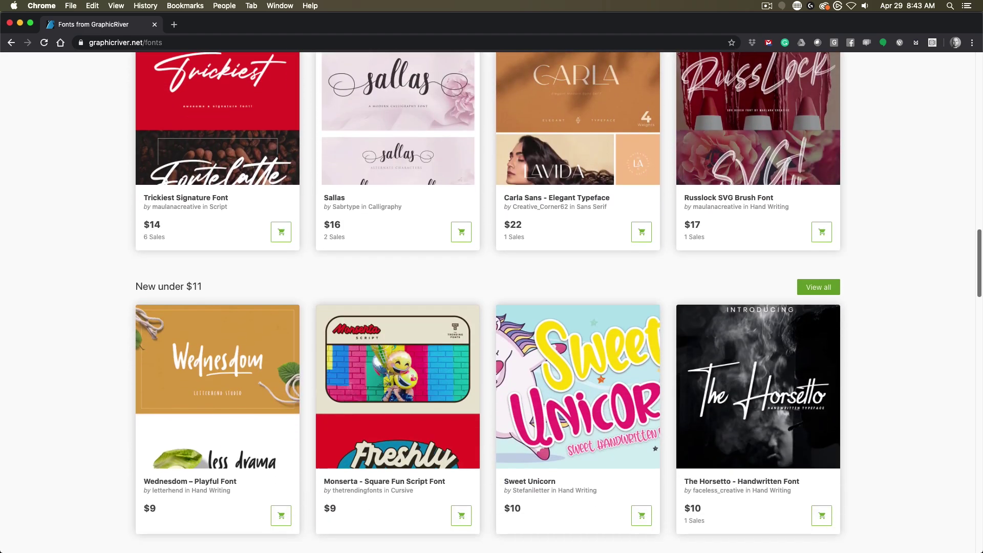
{"action": "scroll", "coordinate": [491, 302], "scroll_direction": "down", "scroll_amount": 6}
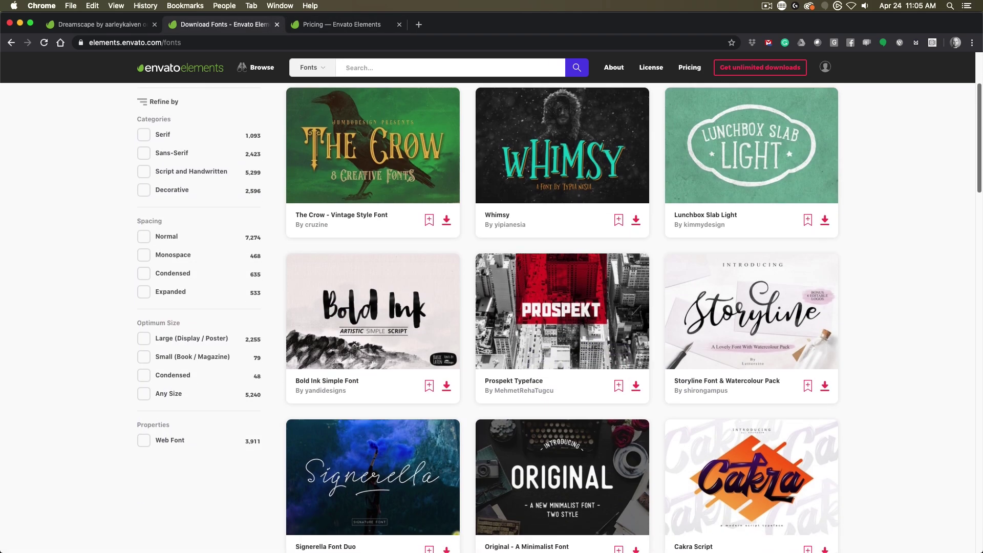
- Scroll down the Envato Elements fonts grid
{"action": "scroll", "coordinate": [491, 318], "scroll_direction": "down", "scroll_amount": 4}
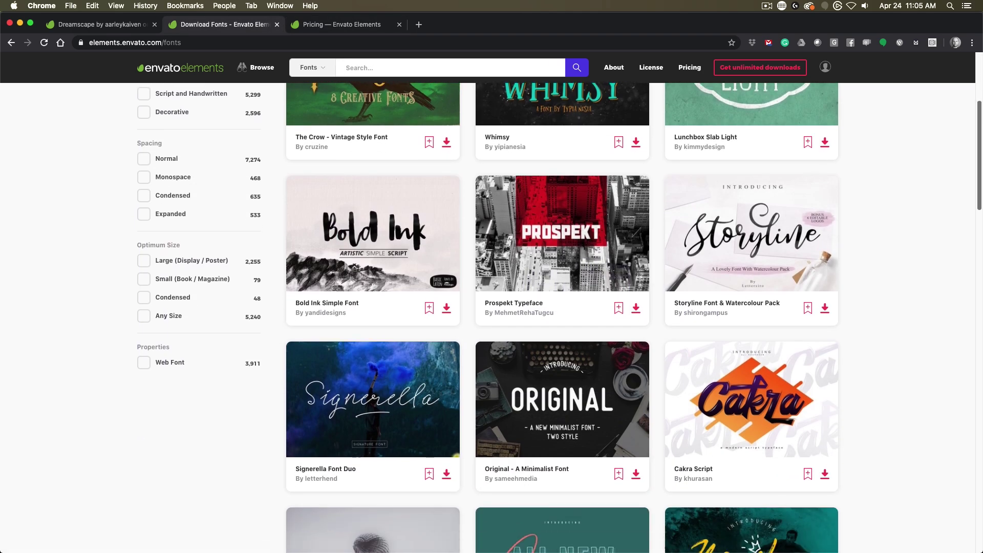
{"action": "scroll", "coordinate": [563, 318], "scroll_direction": "down", "scroll_amount": 8}
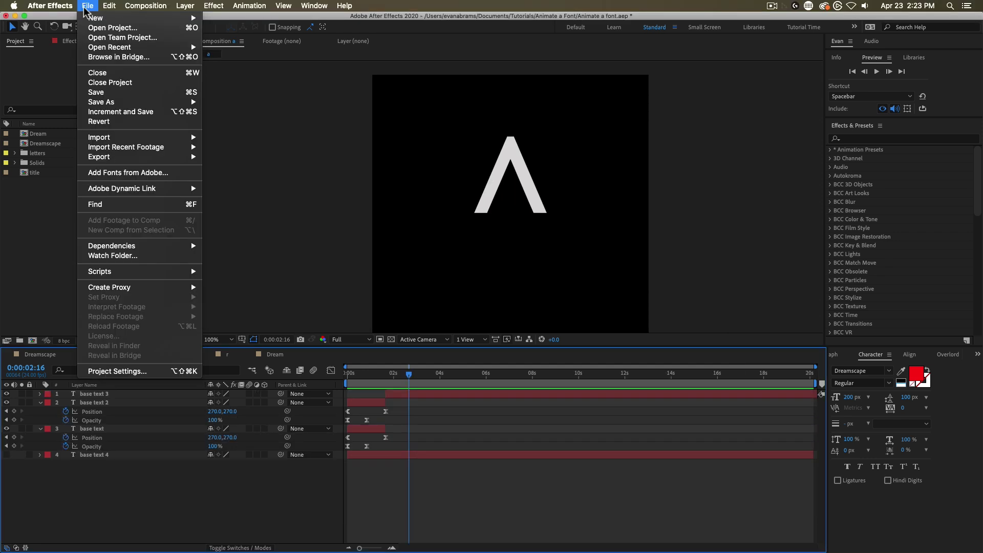
- Start a new project, saving the current one first
{"action": "mouse_move", "coordinate": [154, 18]}
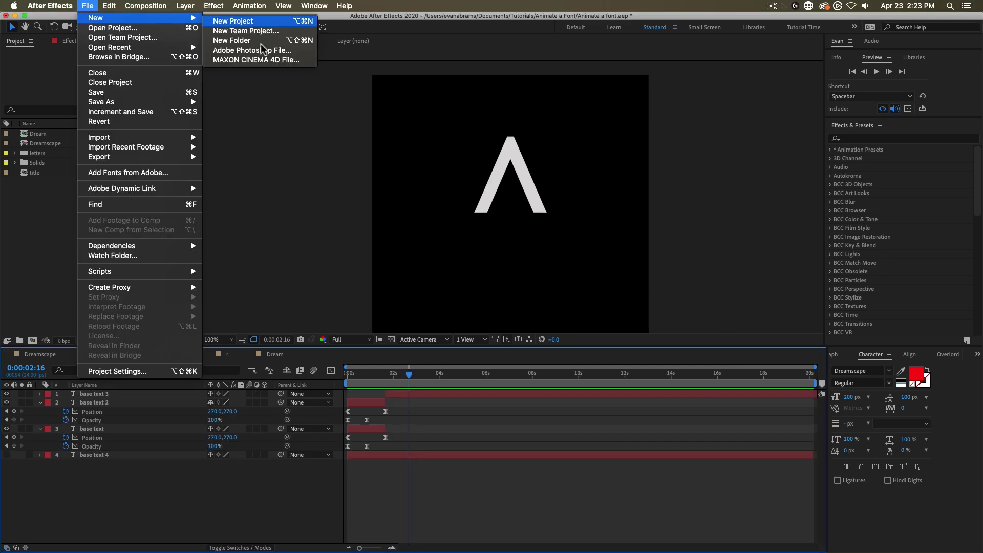
{"action": "left_click", "coordinate": [233, 21]}
{"action": "left_click", "coordinate": [559, 303]}
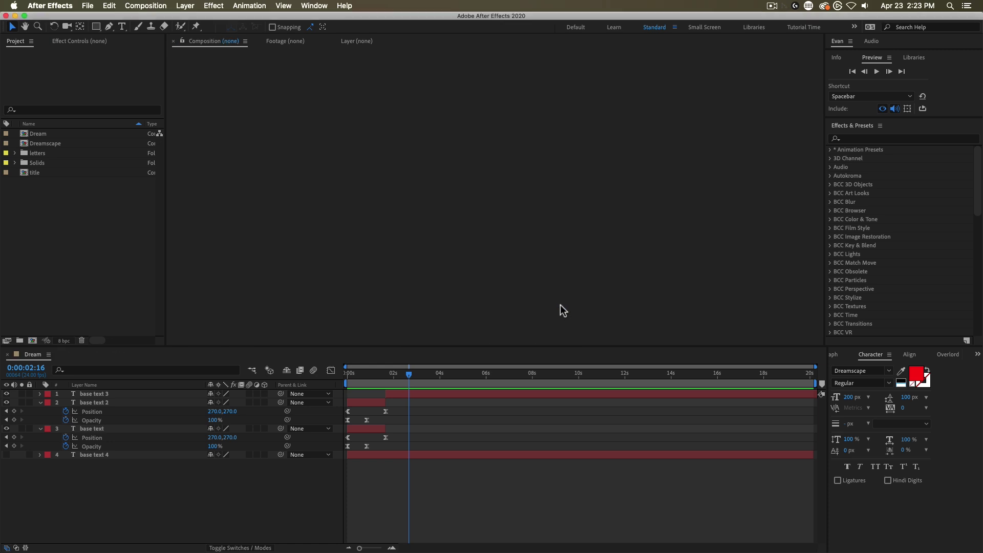
- Create a composition named 'a' at 540×540 px
{"action": "left_click", "coordinate": [438, 212]}
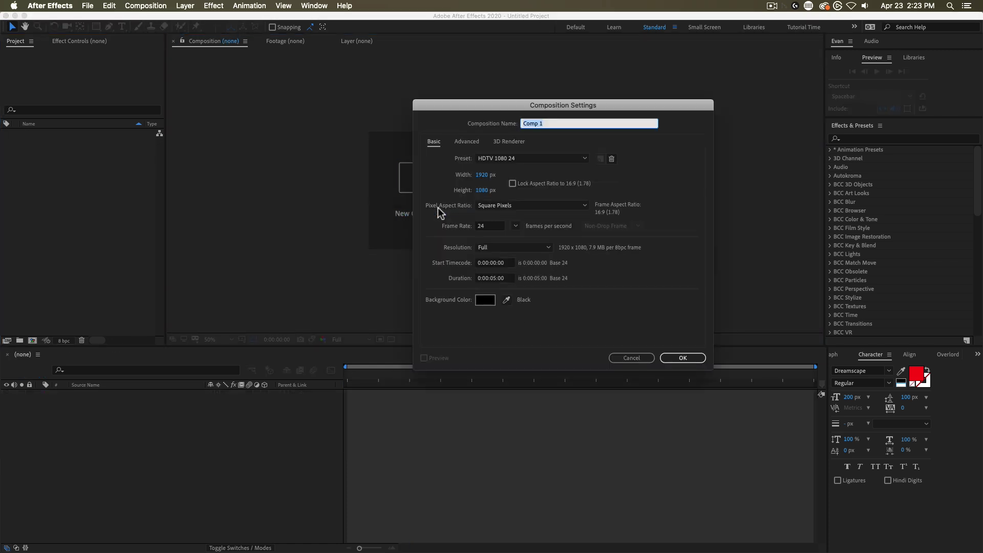
{"action": "type", "text": "a"}
{"action": "left_click", "coordinate": [483, 175]}
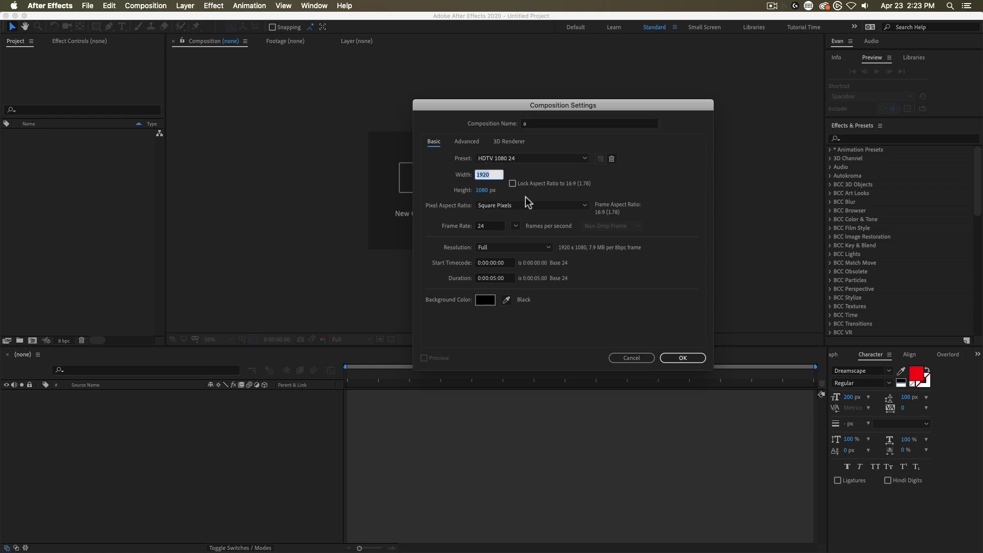
{"action": "type", "text": "540"}
{"action": "key", "text": "Tab"}
{"action": "type", "text": "540"}
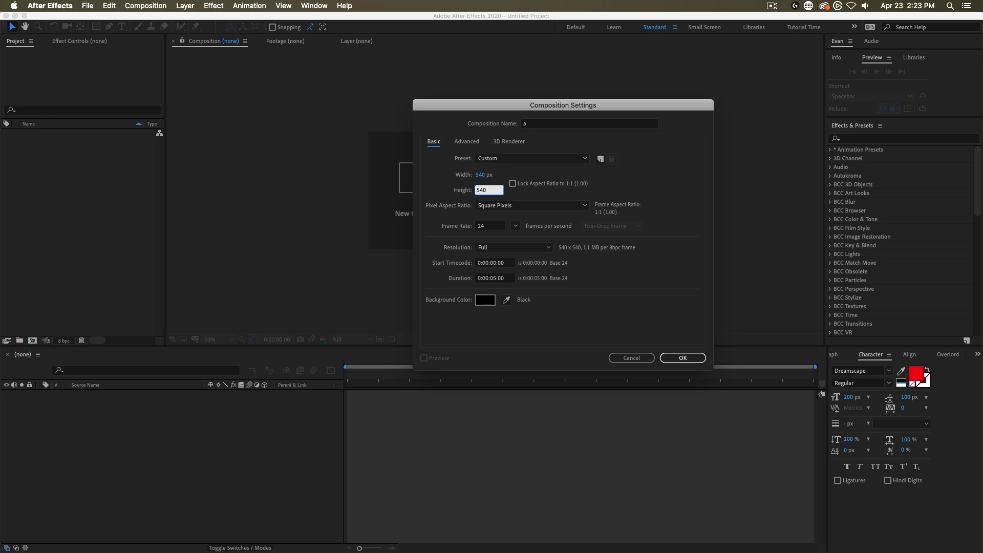
{"action": "left_click", "coordinate": [508, 278]}
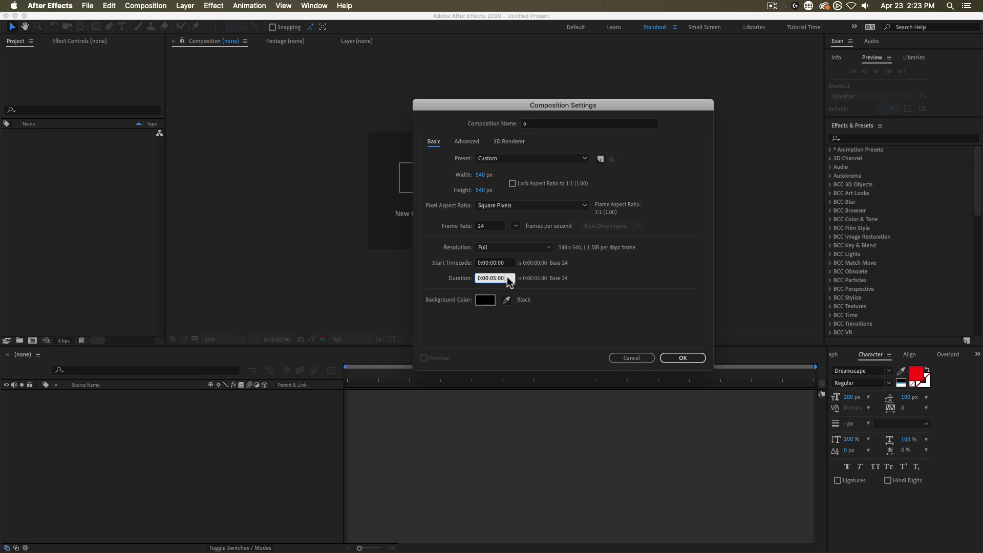
{"action": "left_click", "coordinate": [685, 358]}
- Add a text layer whose Source Text uses the expression thisComp.name
{"action": "left_click", "coordinate": [123, 30]}
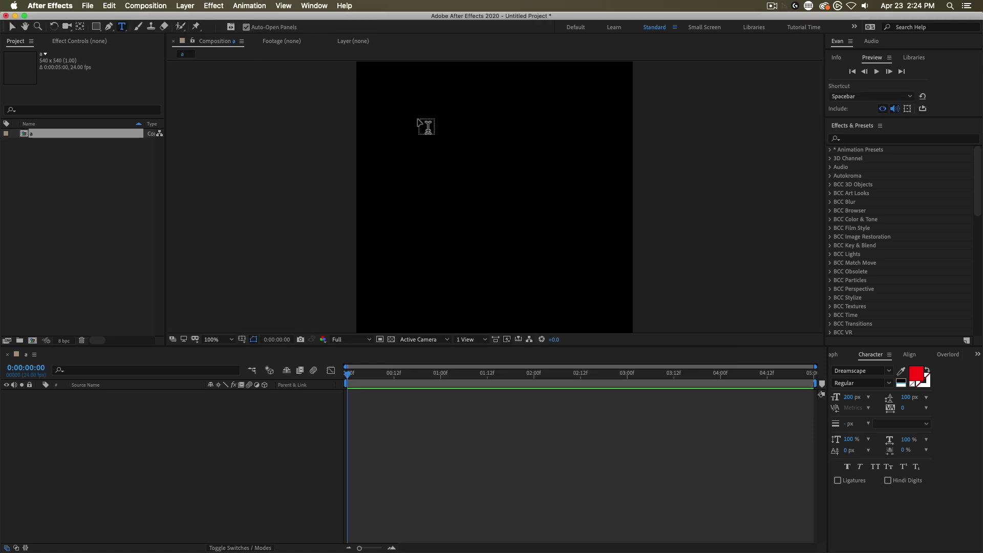
{"action": "left_click", "coordinate": [455, 170]}
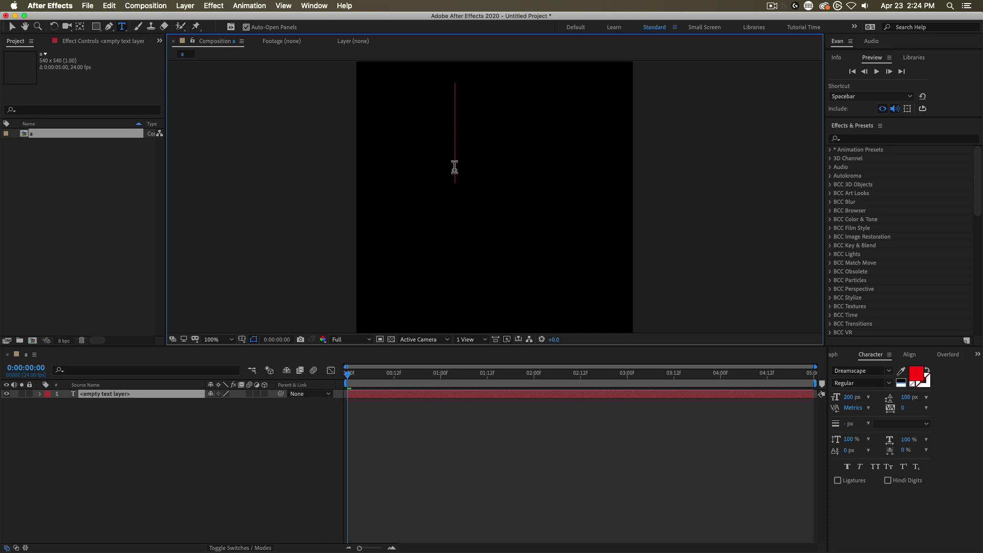
{"action": "left_click", "coordinate": [39, 395]}
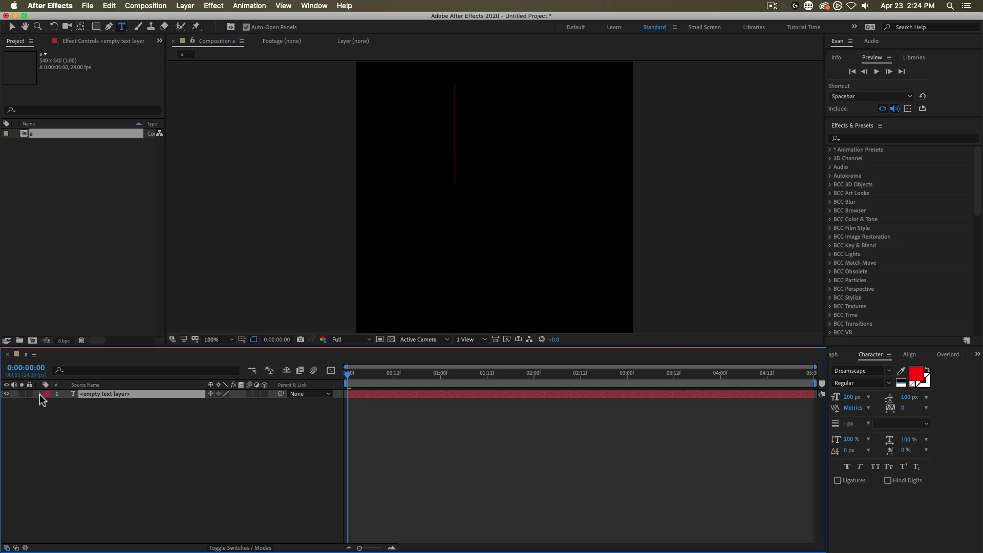
{"action": "left_click", "coordinate": [39, 394]}
{"action": "left_click", "coordinate": [84, 413]}
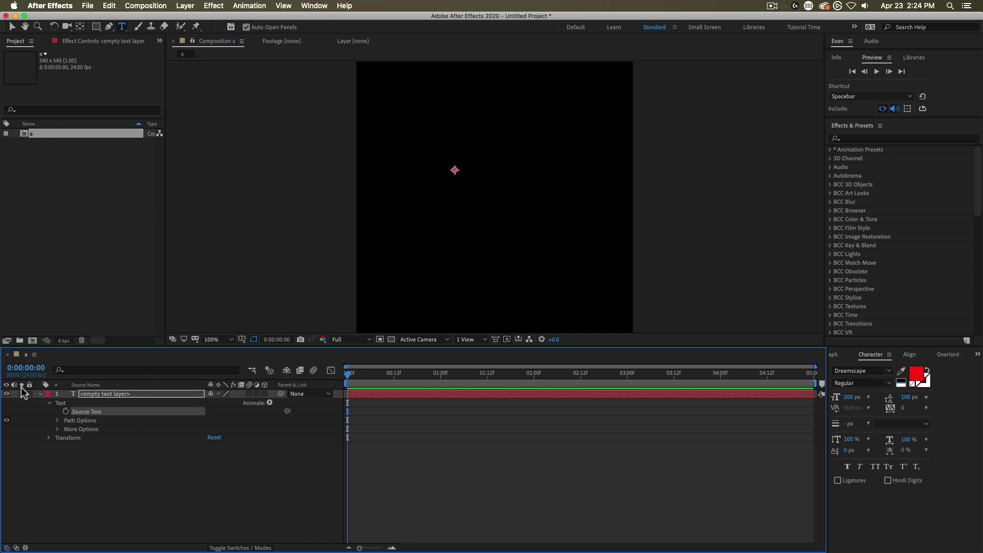
{"action": "left_click", "coordinate": [66, 412], "text": "alt"}
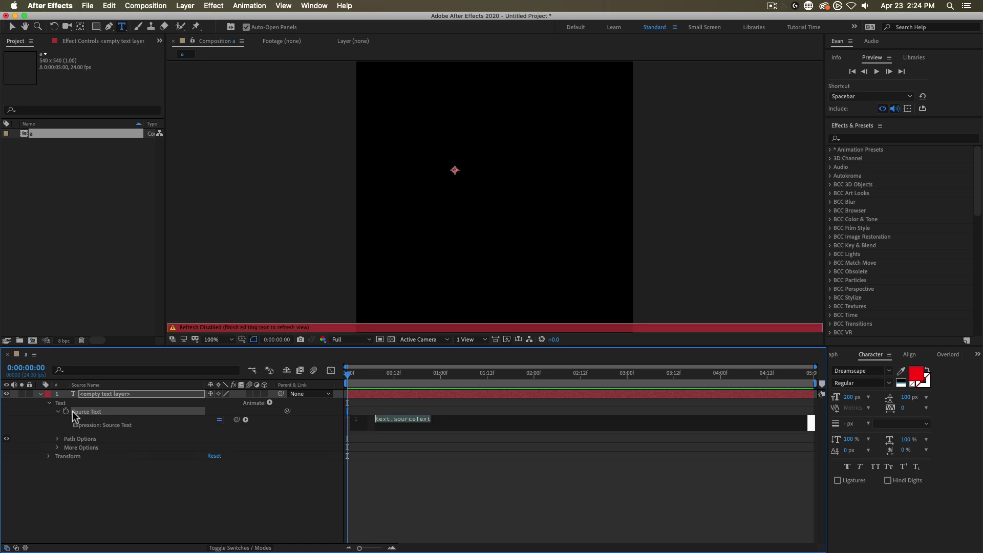
{"action": "type", "text": "thisComp.name"}
{"action": "left_click", "coordinate": [435, 396]}
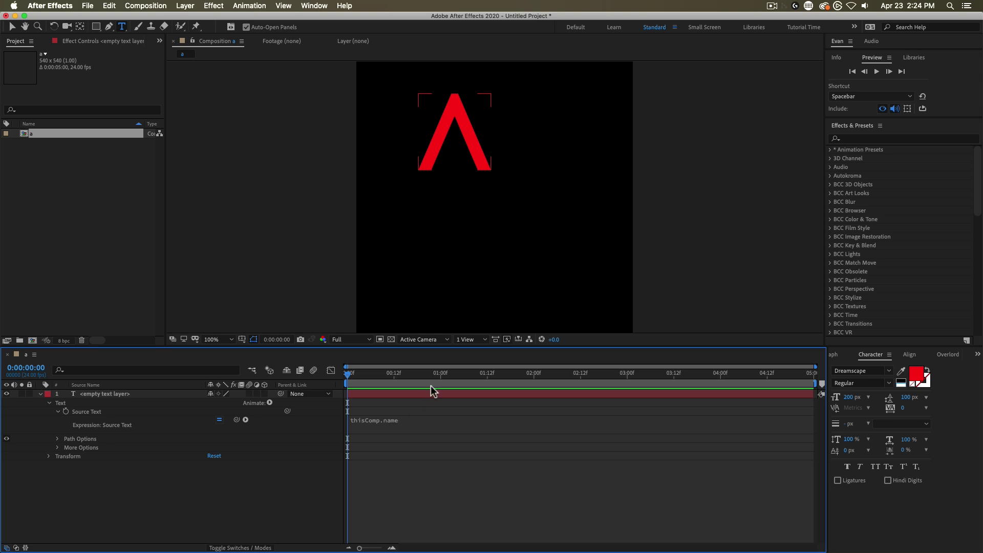
- Make the text fill white and reset the layer transform to centre the A
{"action": "left_click", "coordinate": [901, 381]}
{"action": "right_click", "coordinate": [183, 392]}
{"action": "mouse_move", "coordinate": [172, 325]}
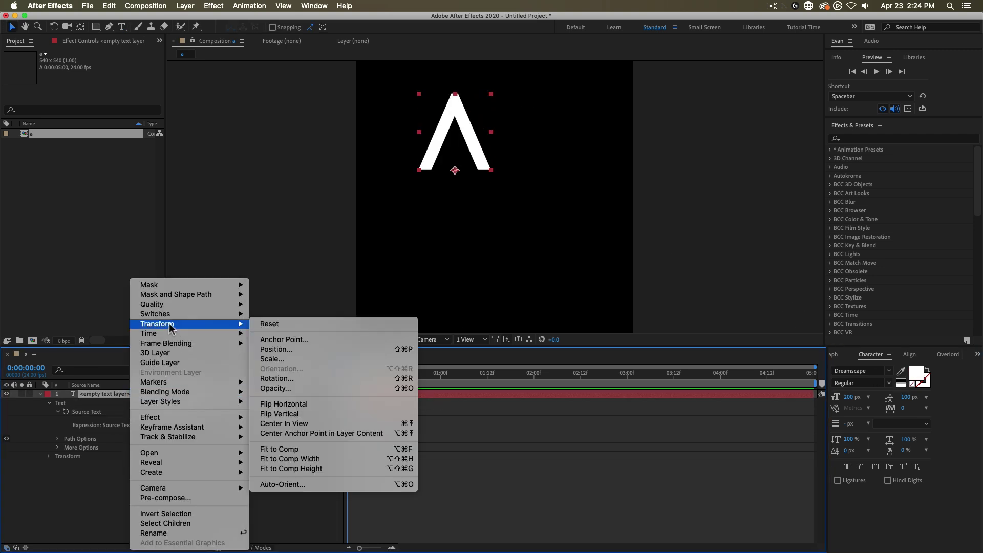
{"action": "left_click", "coordinate": [275, 327]}
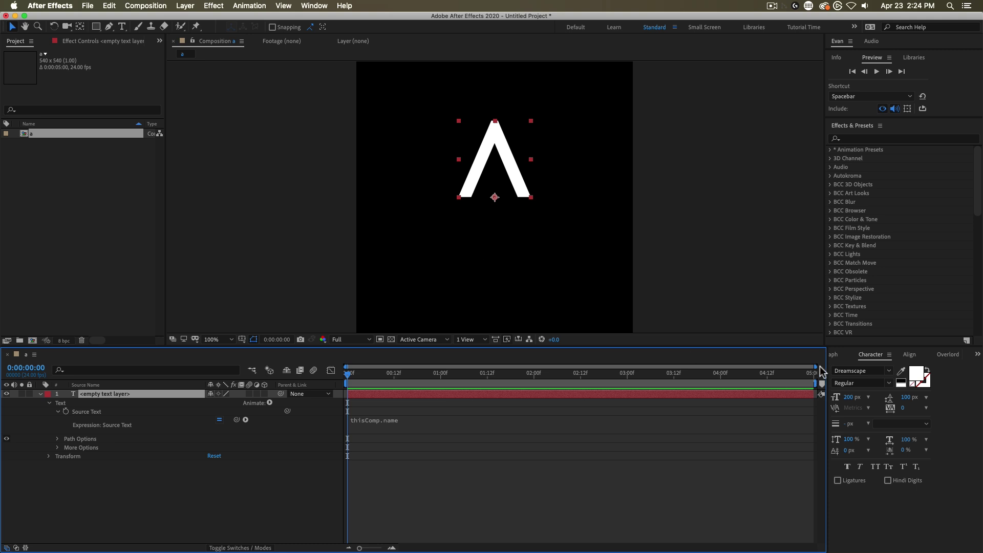
- Duplicate composition a and rename the copy 'b'
{"action": "left_click", "coordinate": [836, 354]}
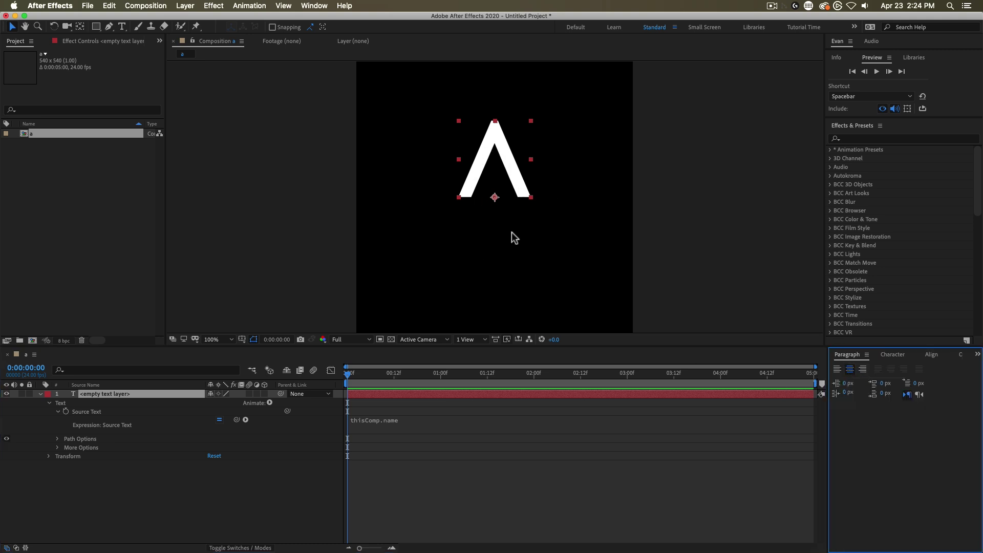
{"action": "left_click", "coordinate": [40, 137]}
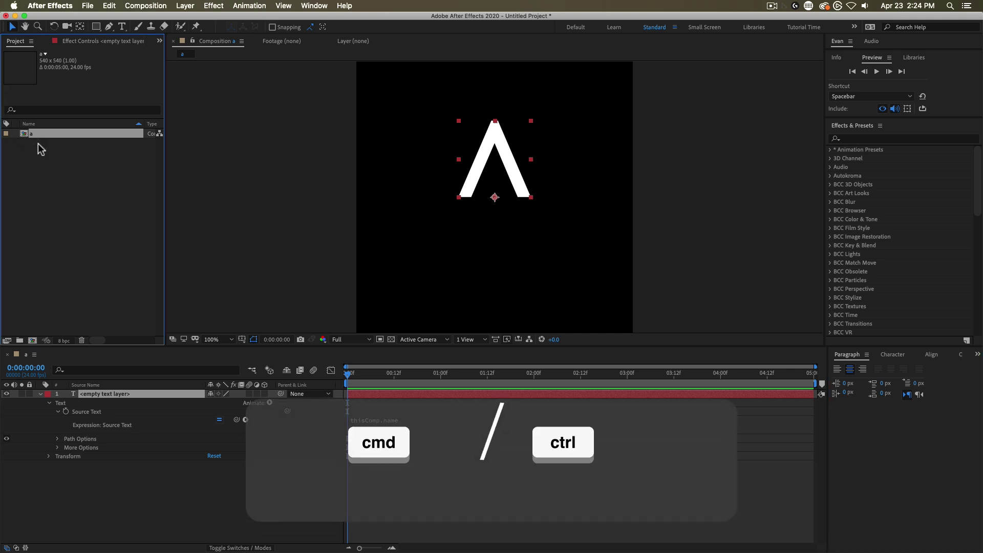
{"action": "key", "text": "super+d"}
{"action": "double_click", "coordinate": [40, 144]}
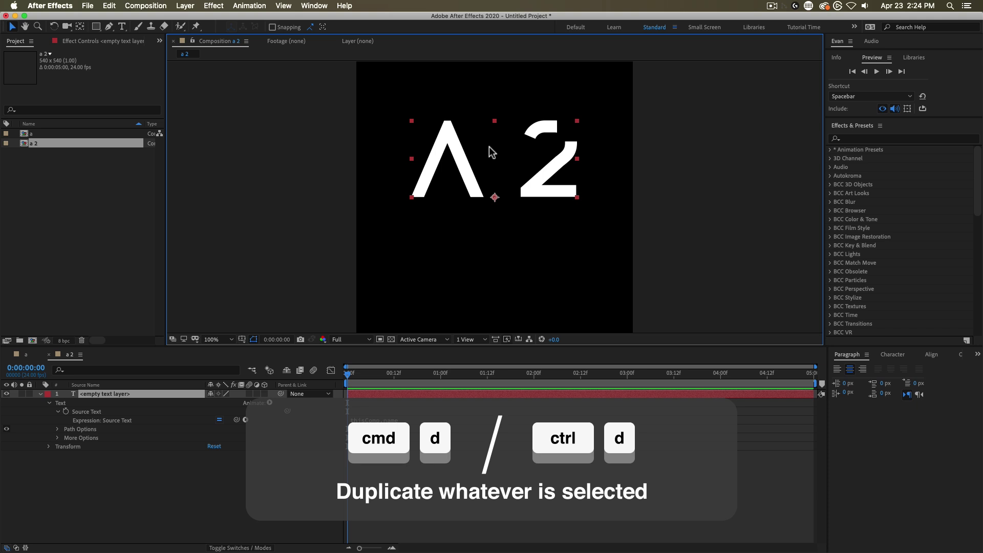
{"action": "left_click", "coordinate": [56, 145]}
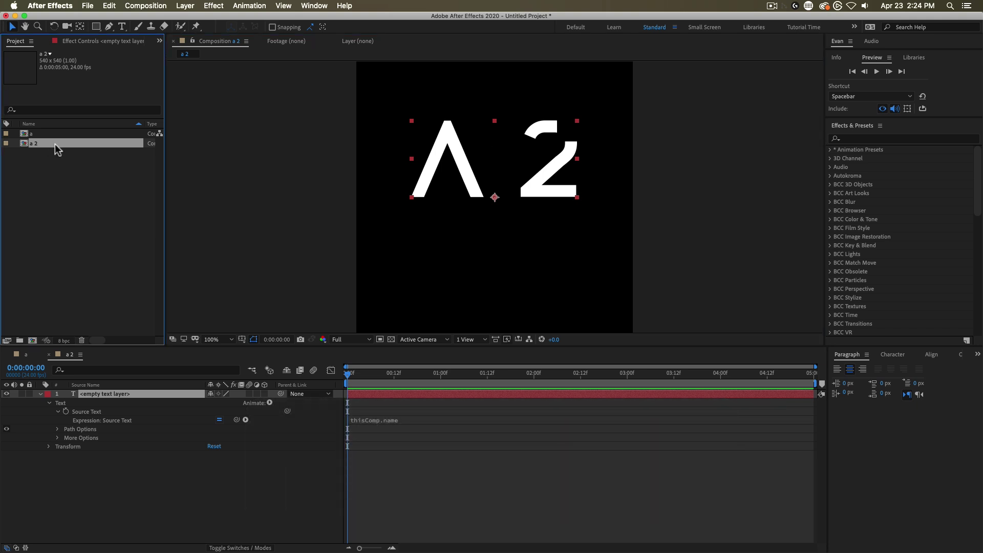
{"action": "key", "text": "Return"}
{"action": "type", "text": "b"}
{"action": "key", "text": "Return"}
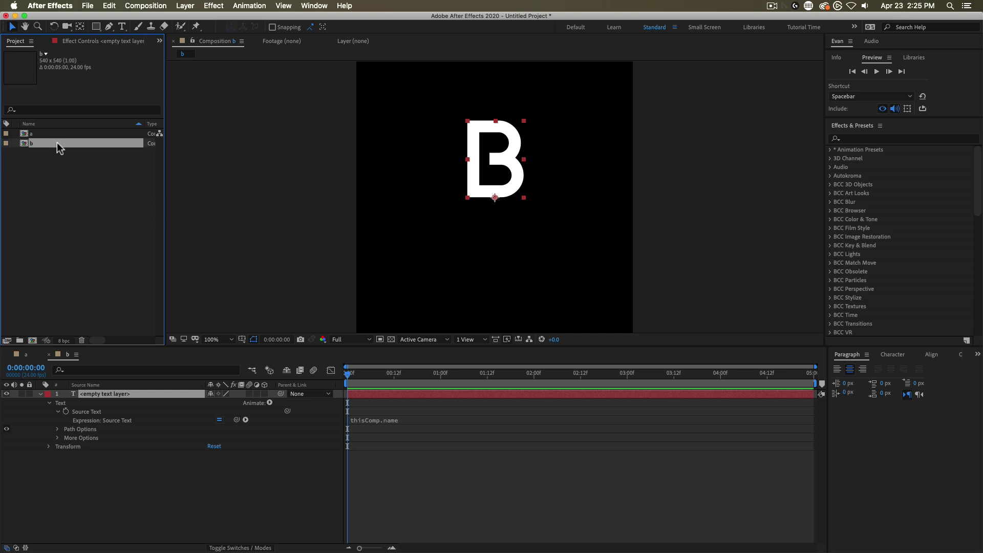
- Delete composition b and reselect composition a
{"action": "key", "text": "Delete"}
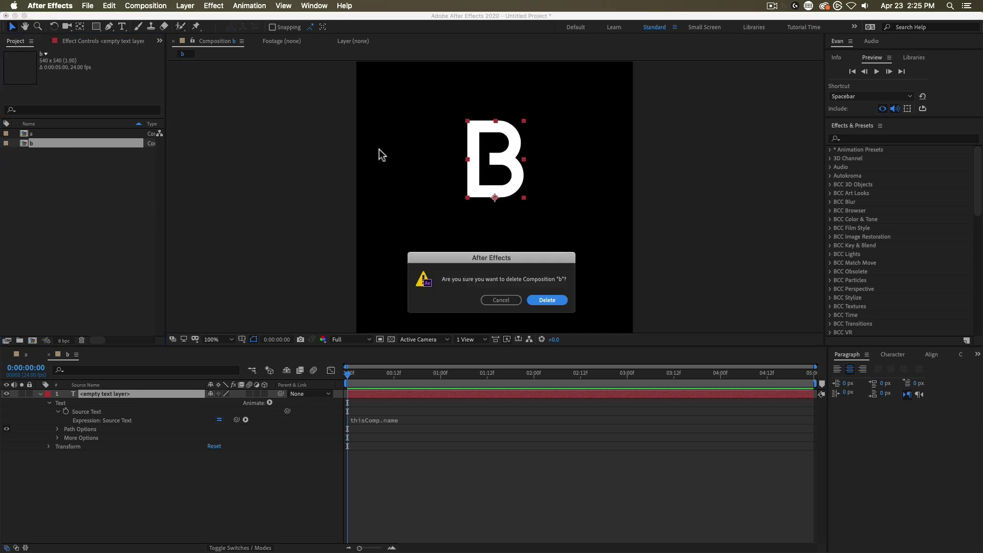
{"action": "left_click", "coordinate": [547, 301]}
{"action": "left_click", "coordinate": [41, 135]}
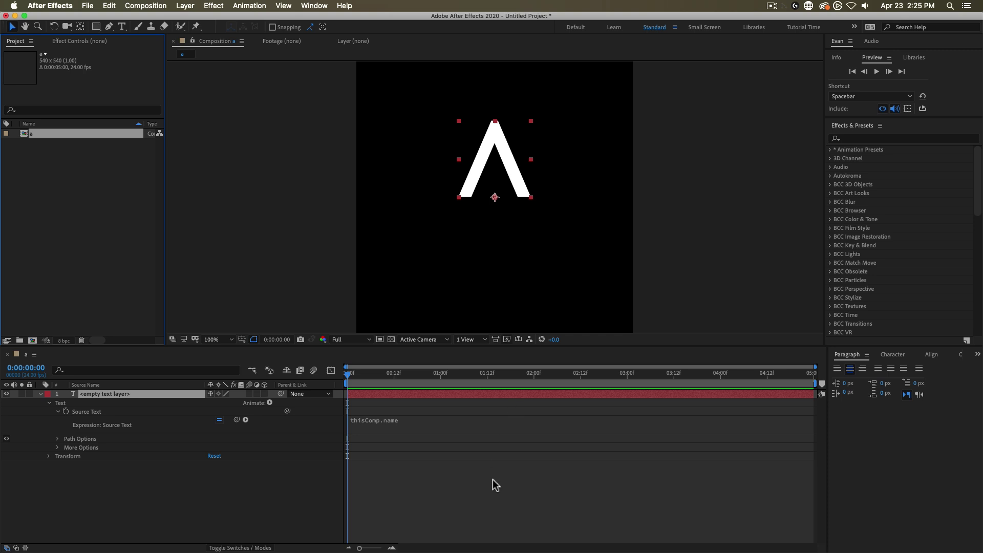
{"action": "left_click", "coordinate": [496, 498]}
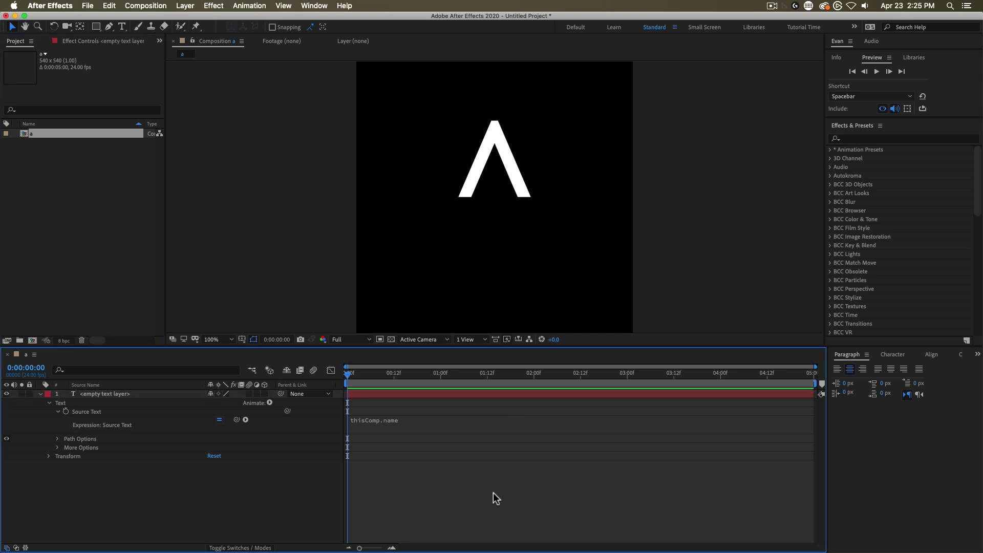
- Rename the text layer to 'guide'
{"action": "left_click", "coordinate": [42, 394]}
{"action": "left_click", "coordinate": [105, 395]}
{"action": "key", "text": "Return"}
{"action": "type", "text": "guide"}
{"action": "key", "text": "Return"}
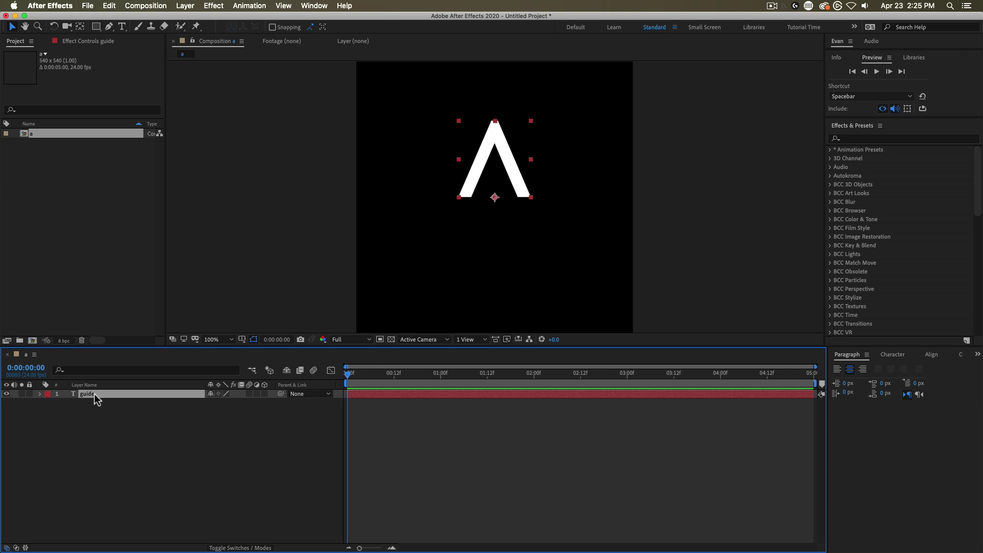
- Duplicate guide as 'hold' and trim it to run from 2:00 to 3:00
{"action": "key", "text": "super+d"}
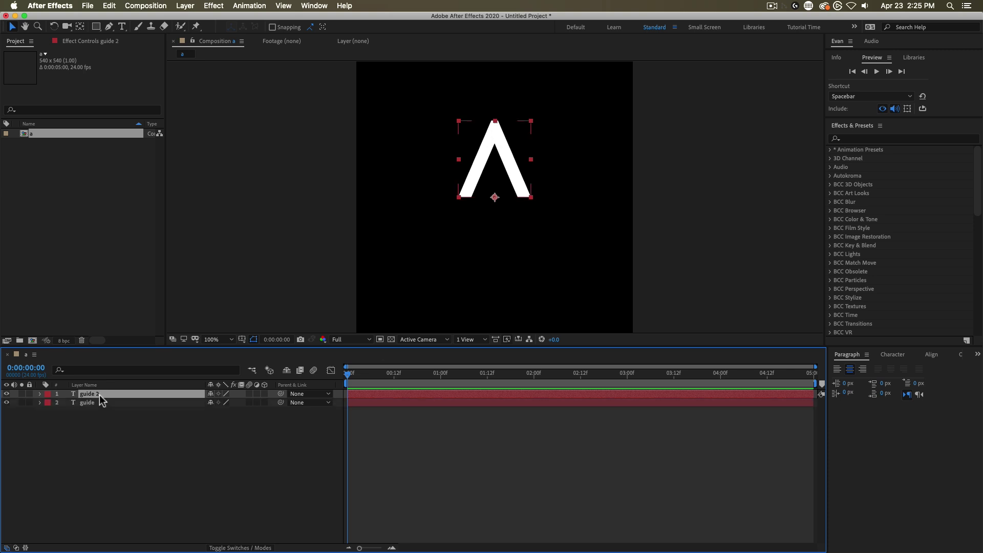
{"action": "left_click", "coordinate": [536, 374]}
{"action": "key", "text": "alt+bracketleft"}
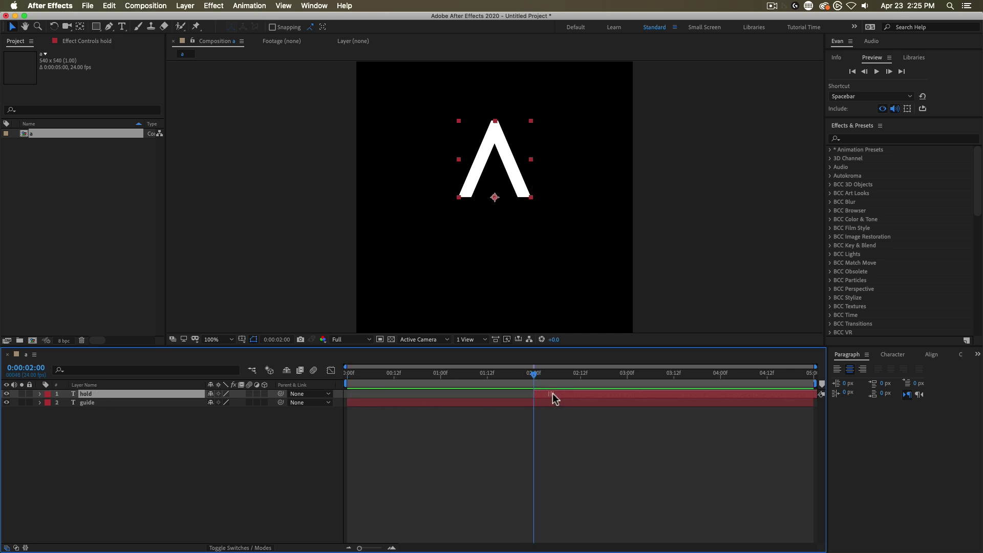
{"action": "left_click_drag", "start_coordinate": [536, 388], "coordinate": [628, 391]}
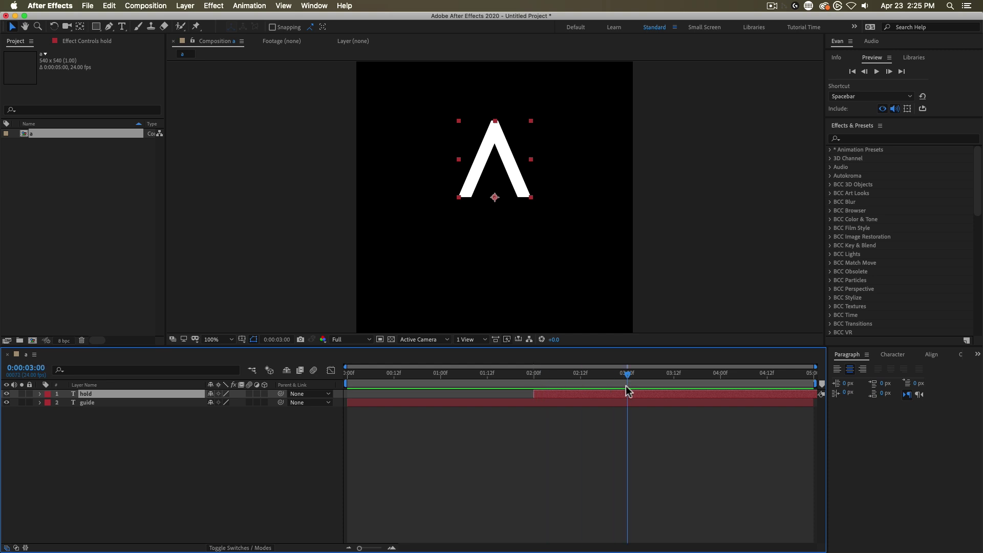
{"action": "key", "text": "alt+bracketright"}
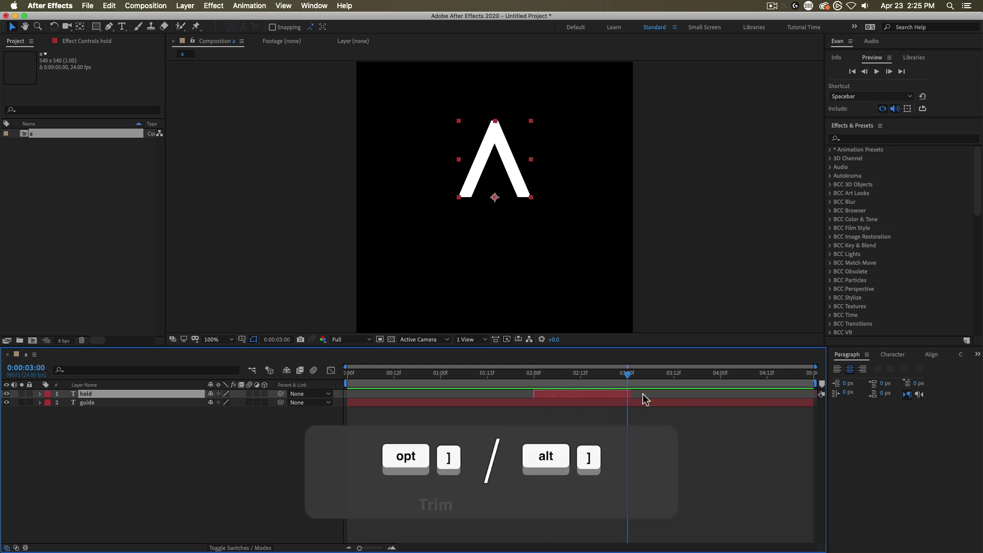
- Scrub the playhead back to about 2:11 and select the guide layer's options
{"action": "left_click", "coordinate": [600, 381]}
{"action": "left_click", "coordinate": [558, 382]}
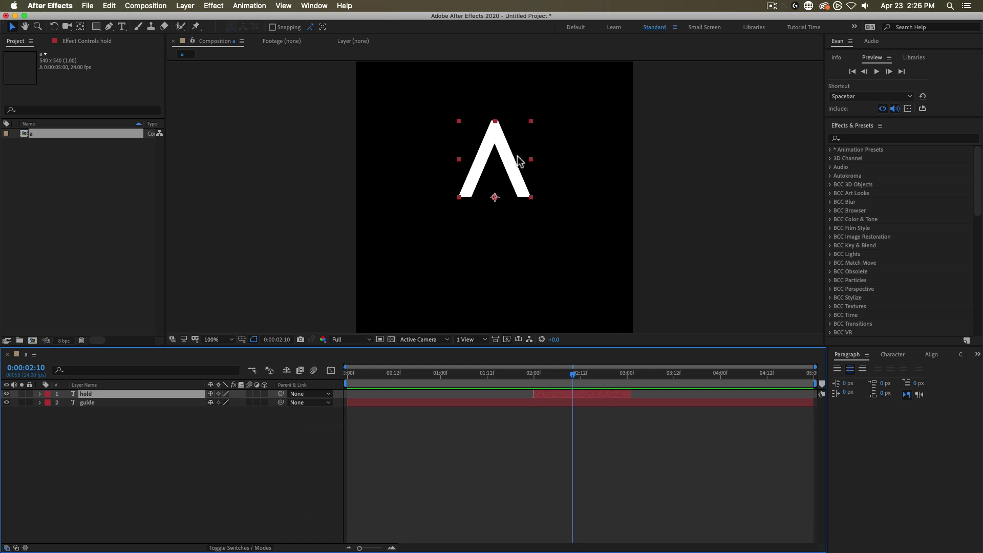
{"action": "left_click_drag", "start_coordinate": [588, 380], "coordinate": [578, 381]}
{"action": "left_click", "coordinate": [173, 403]}
{"action": "right_click", "coordinate": [164, 401]}
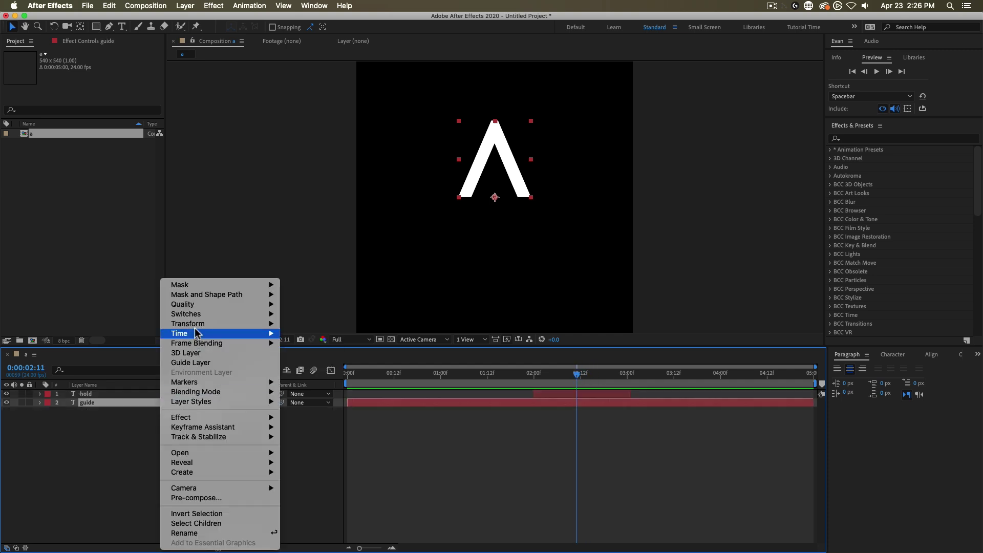
- Make guide a yellow guide layer and give hold a purple label
{"action": "left_click", "coordinate": [187, 363]}
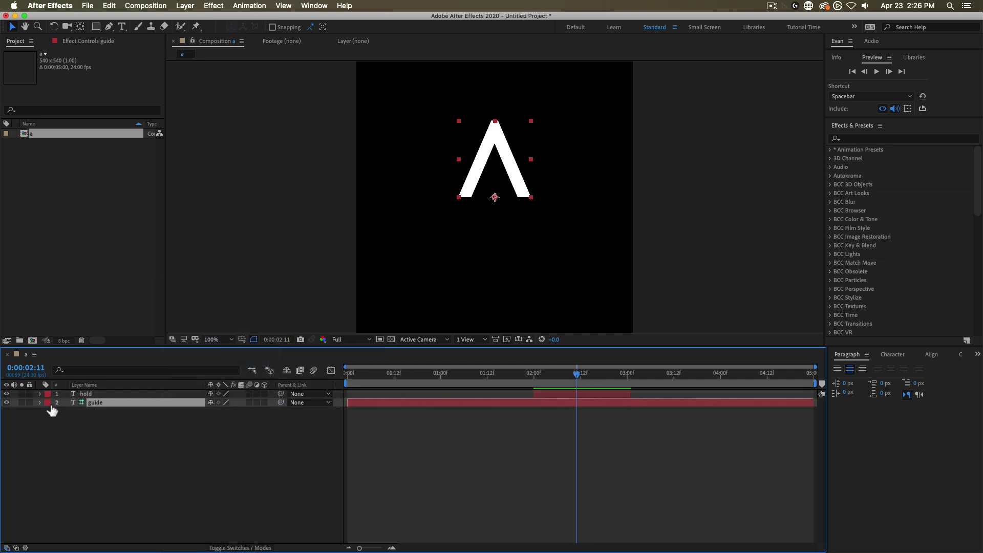
{"action": "left_click", "coordinate": [47, 403]}
{"action": "left_click", "coordinate": [57, 408]}
{"action": "left_click", "coordinate": [48, 394]}
{"action": "left_click", "coordinate": [56, 486]}
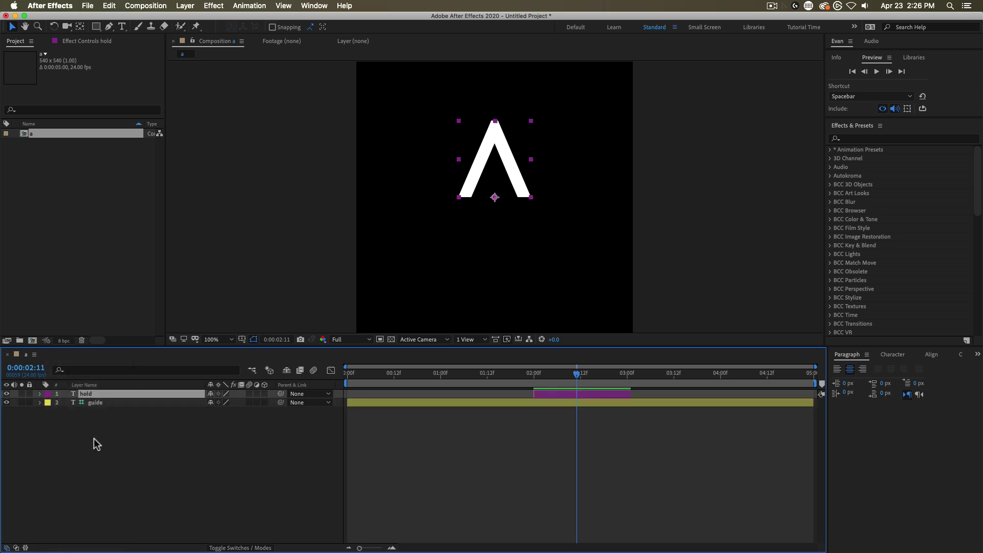
- Duplicate hold and slide the lower copy to span 0:00–2:00, labelling it teal
{"action": "key", "text": "ctrl+d"}
{"action": "left_click_drag", "start_coordinate": [567, 403], "coordinate": [378, 410]}
{"action": "left_click_drag", "start_coordinate": [443, 403], "coordinate": [531, 404]}
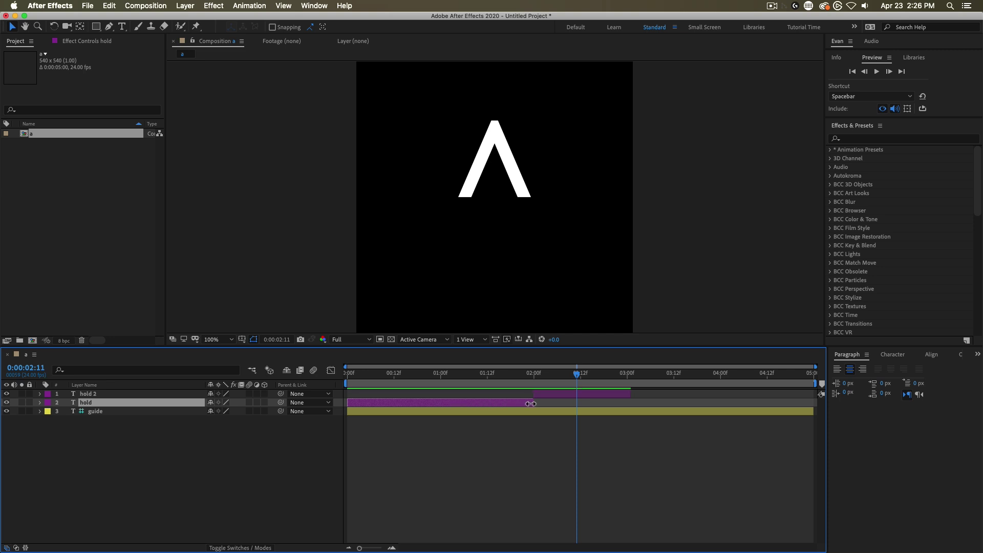
{"action": "left_click_drag", "start_coordinate": [455, 374], "coordinate": [444, 374]}
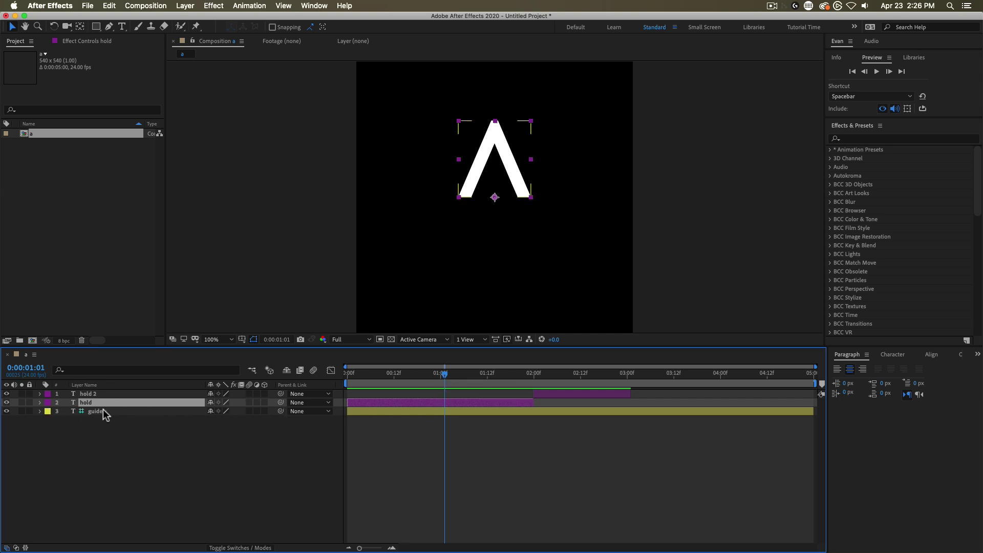
{"action": "left_click", "coordinate": [48, 403]}
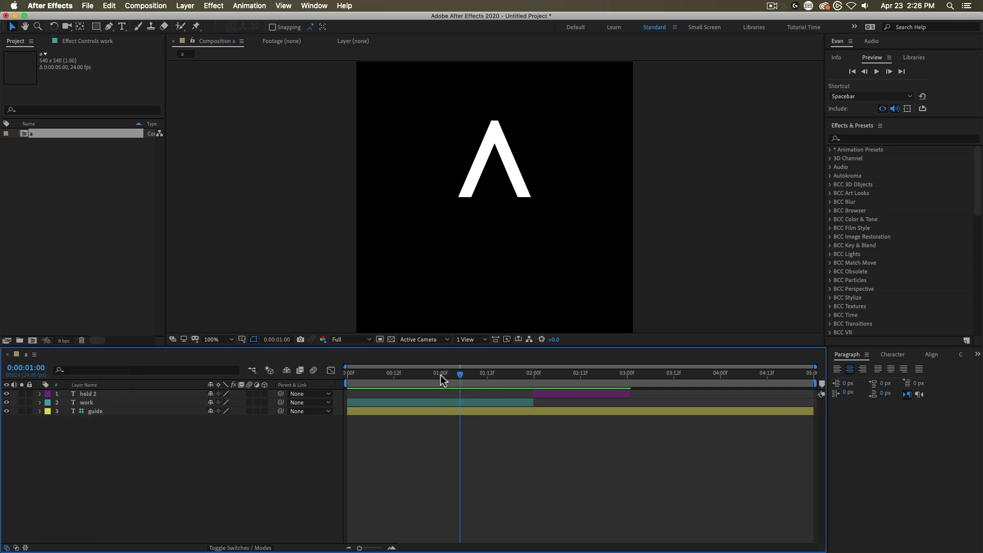
- Add a comp marker and turn it into a protected region covering 0:00–2:00
{"action": "left_click_drag", "start_coordinate": [441, 379], "coordinate": [429, 379]}
{"action": "left_click", "coordinate": [386, 379]}
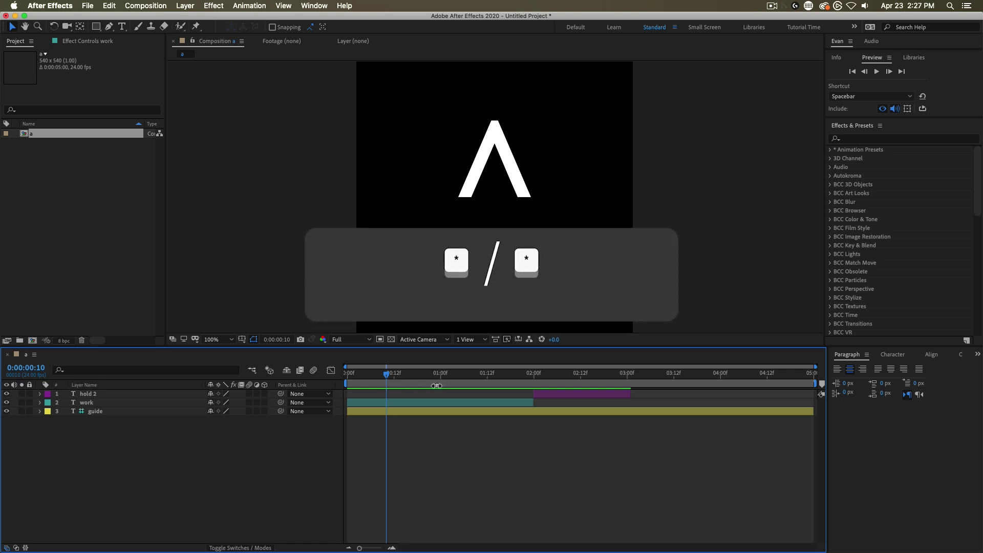
{"action": "right_click", "coordinate": [433, 389]}
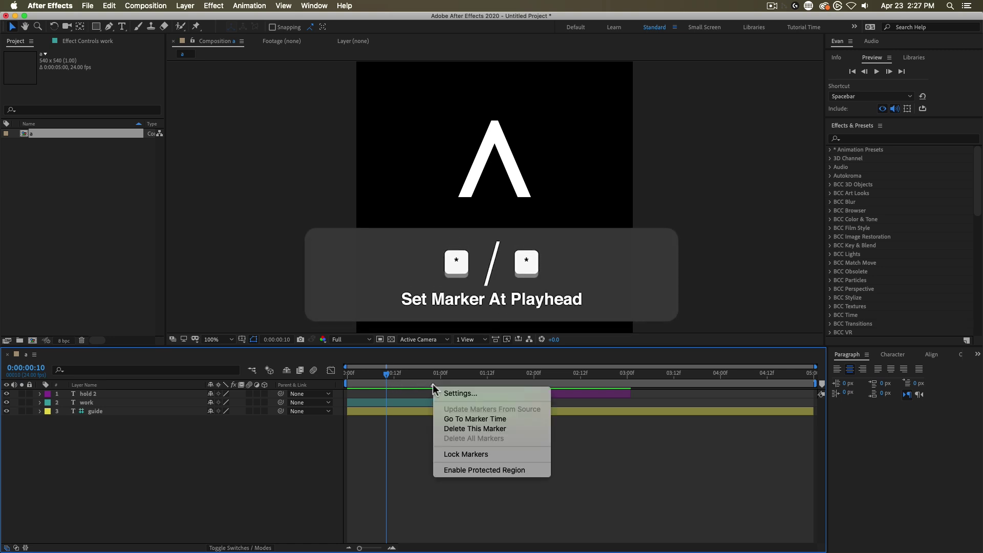
{"action": "left_click", "coordinate": [454, 470]}
{"action": "left_click_drag", "start_coordinate": [427, 386], "coordinate": [347, 385]}
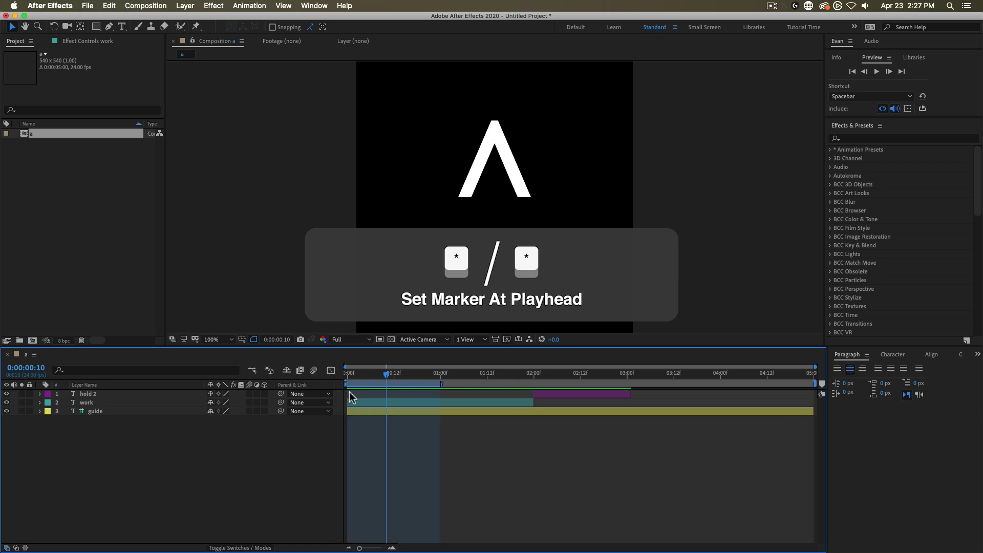
{"action": "left_click_drag", "start_coordinate": [444, 384], "coordinate": [541, 394]}
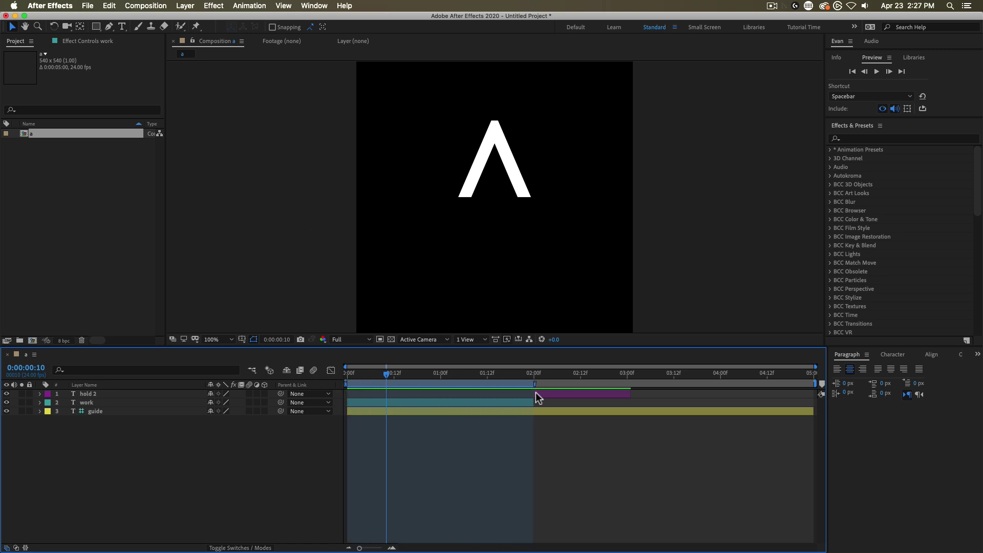
{"action": "scroll", "coordinate": [536, 393], "scroll_direction": "up", "scroll_amount": 3}
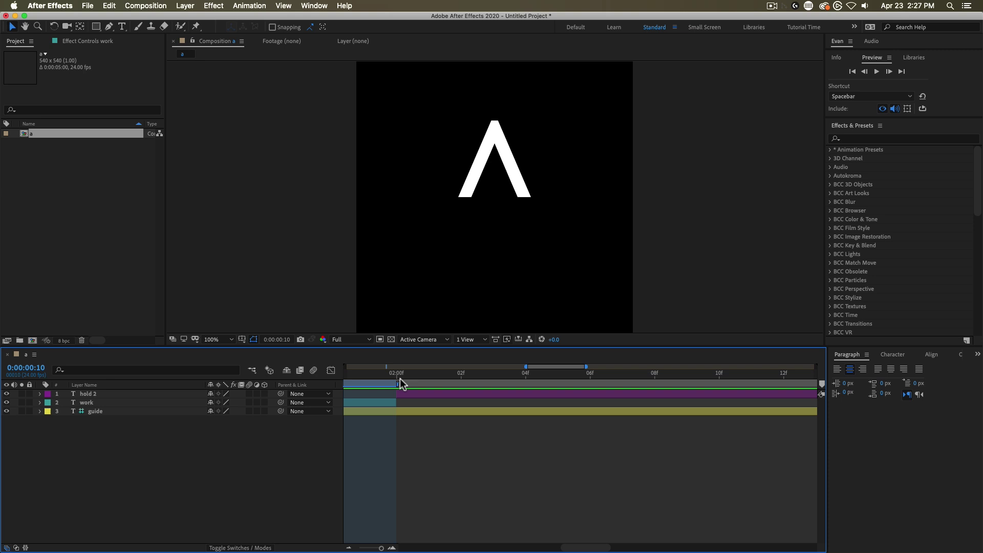
{"action": "scroll", "coordinate": [414, 396], "scroll_direction": "down", "scroll_amount": 3}
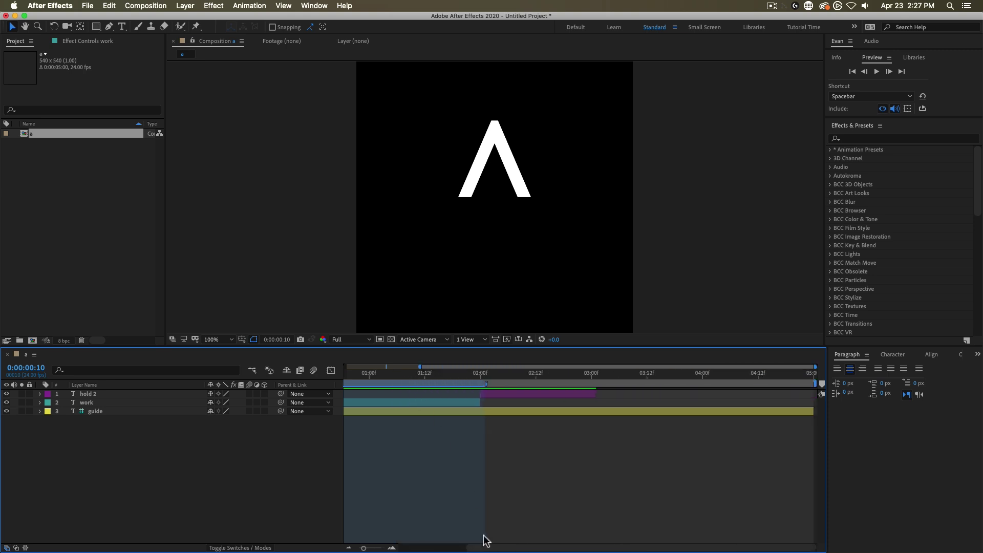
{"action": "scroll", "coordinate": [486, 541], "scroll_direction": "down", "scroll_amount": 2}
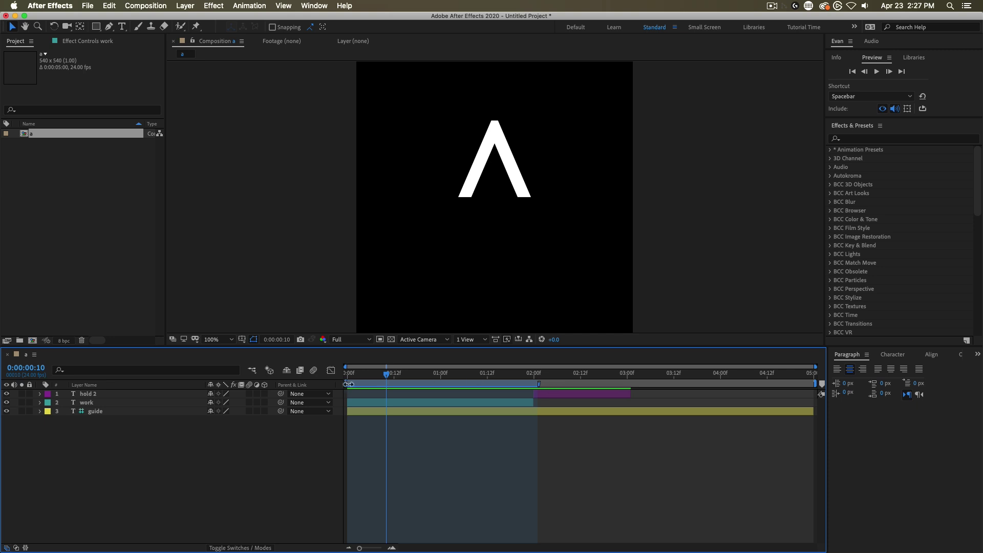
- Add a second protected region from 3:00 to the end of the comp
{"action": "left_click", "coordinate": [627, 376]}
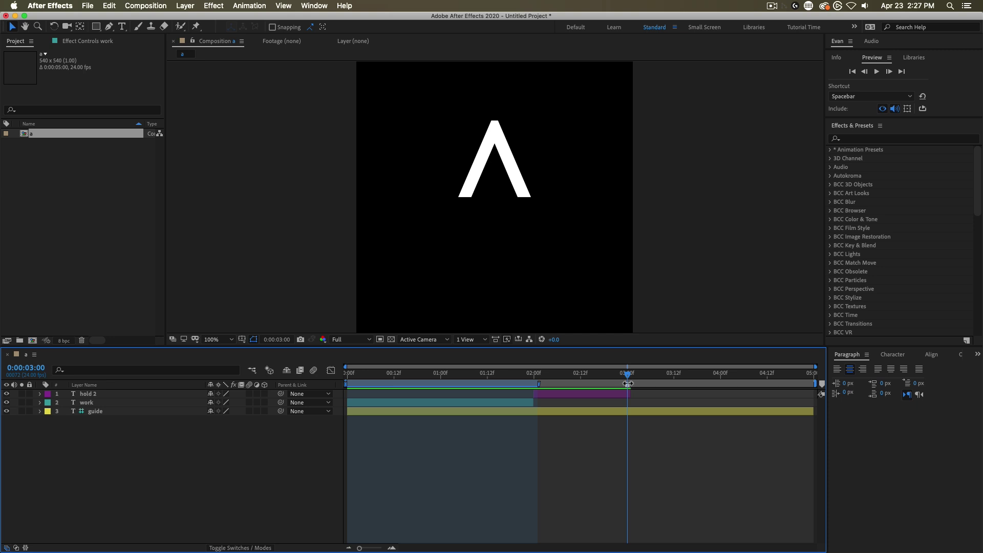
{"action": "right_click", "coordinate": [627, 384]}
{"action": "left_click", "coordinate": [661, 467]}
{"action": "left_click_drag", "start_coordinate": [748, 384], "coordinate": [813, 385]}
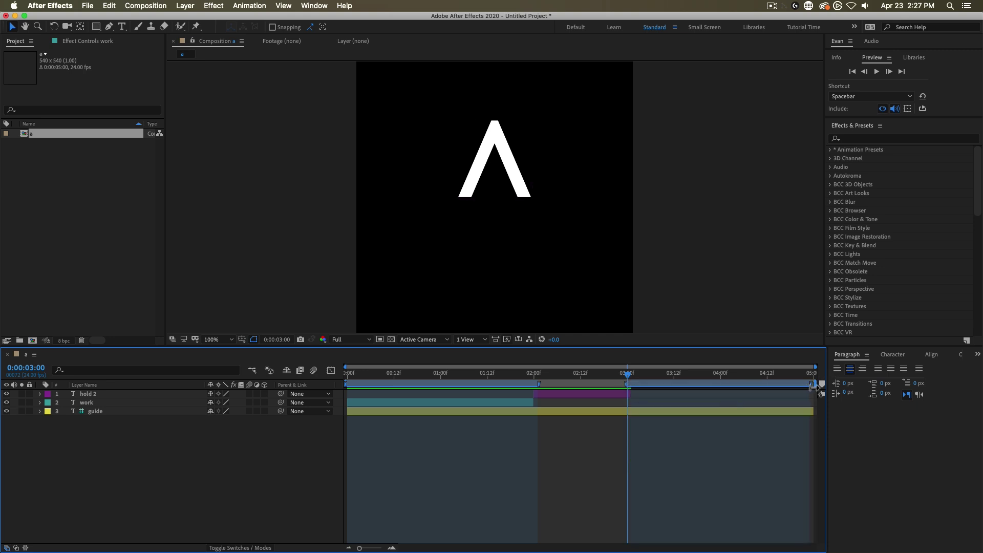
{"action": "left_click", "coordinate": [48, 135]}
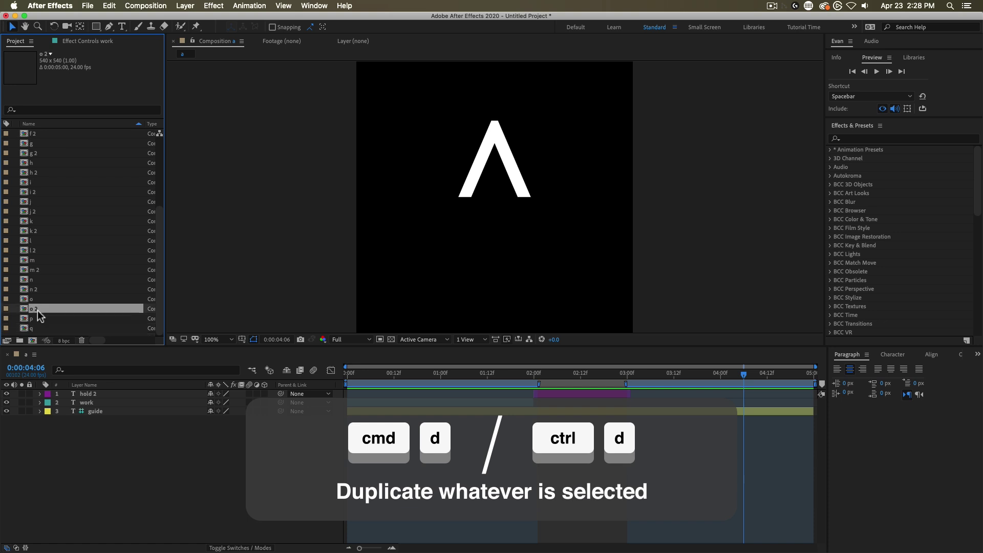
- Open the z letter composition and scrub to 1:11
{"action": "right_click", "coordinate": [29, 199]}
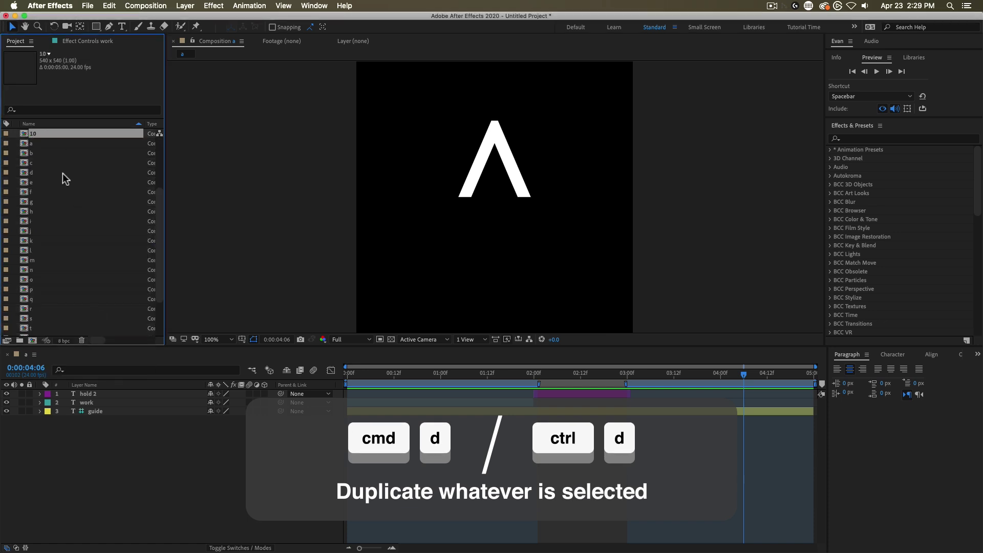
{"action": "scroll", "coordinate": [77, 307], "scroll_direction": "down", "scroll_amount": 3}
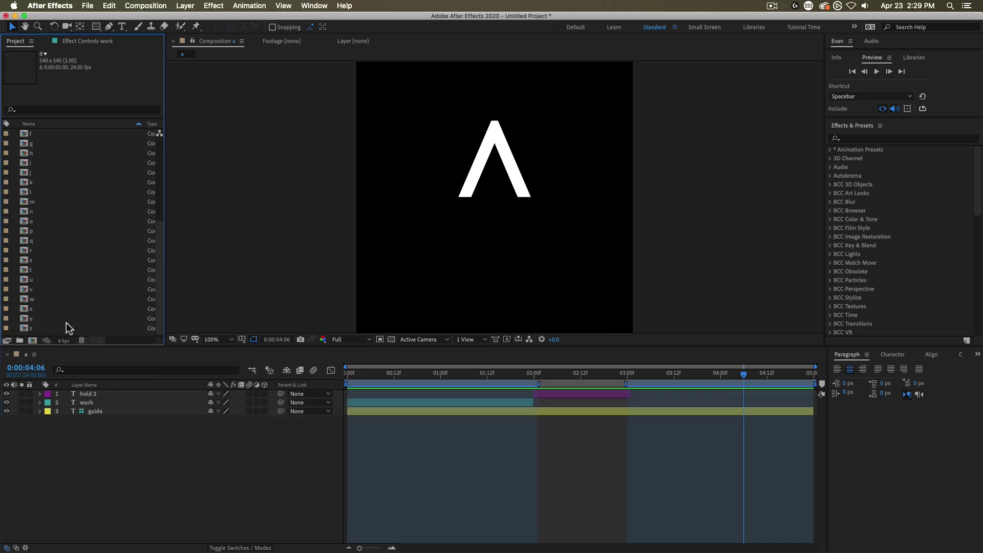
{"action": "double_click", "coordinate": [69, 328]}
{"action": "left_click_drag", "start_coordinate": [531, 374], "coordinate": [483, 379]}
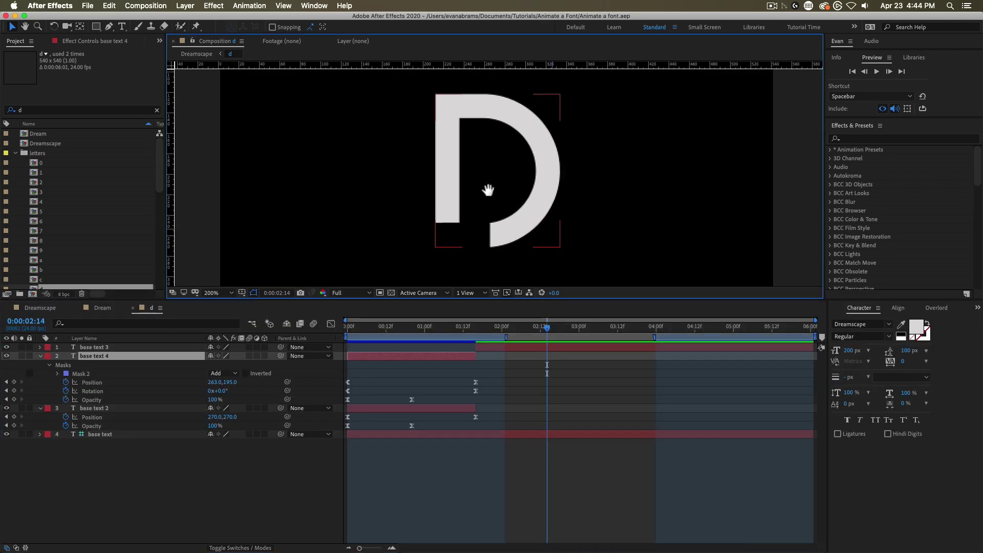
{"action": "key", "text": "comma"}
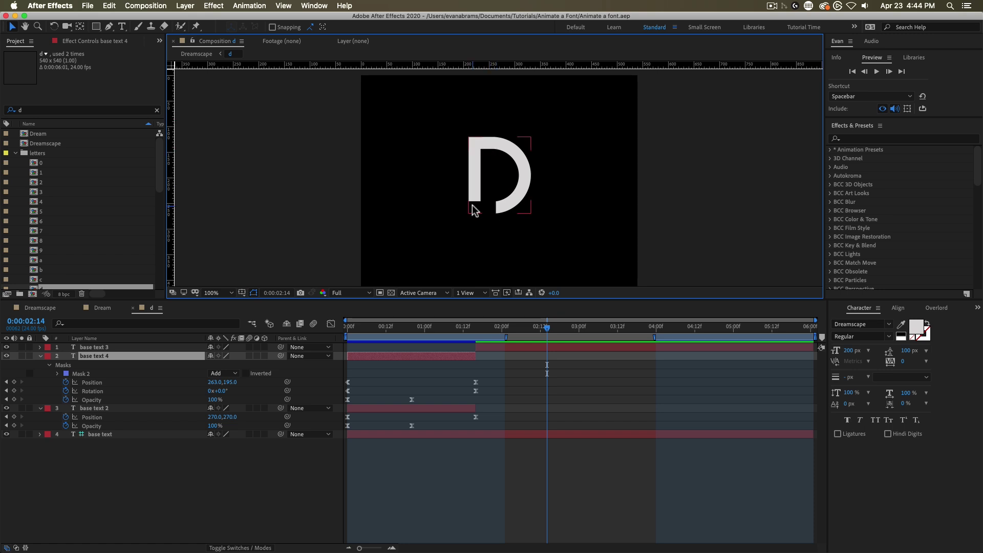
{"action": "key", "text": "Home"}
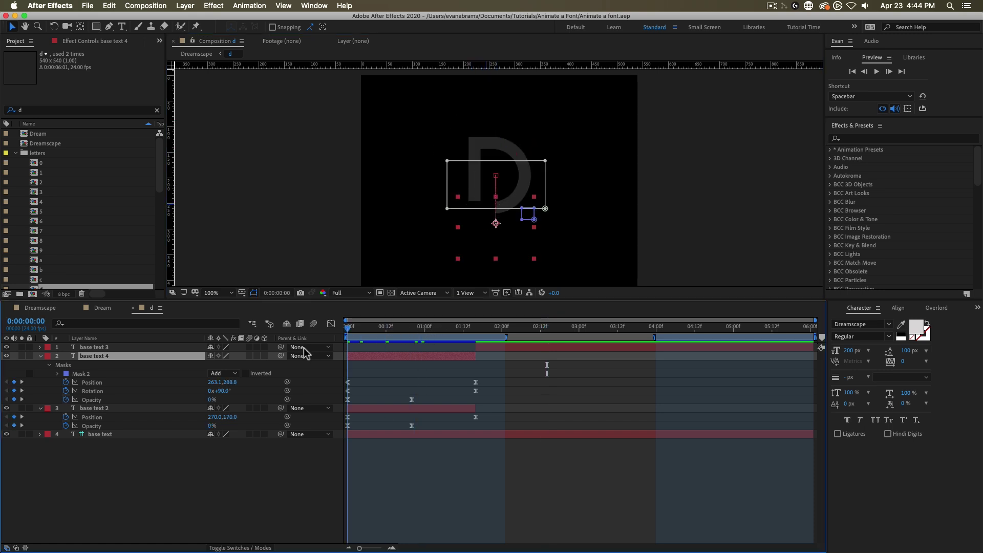
{"action": "left_click", "coordinate": [465, 468]}
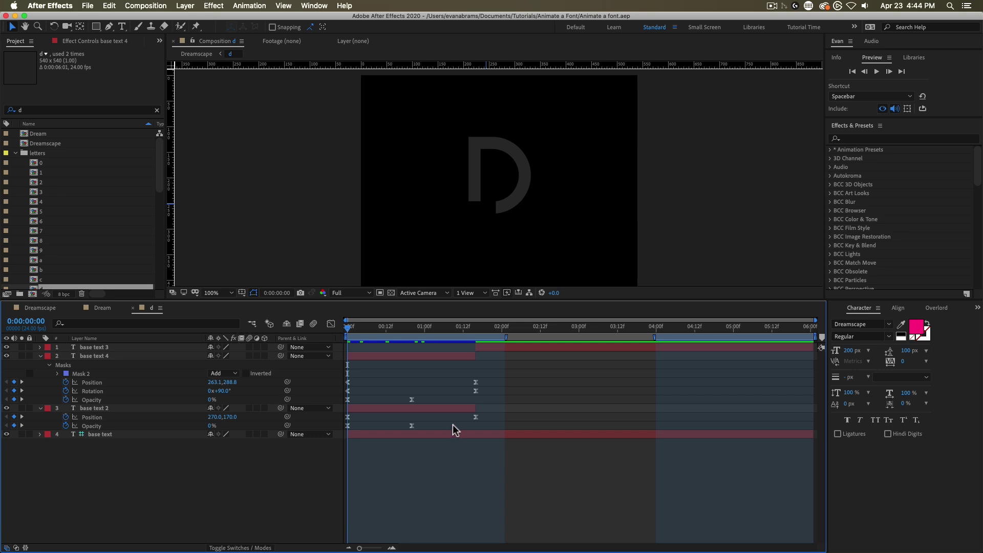
{"action": "key", "text": "space"}
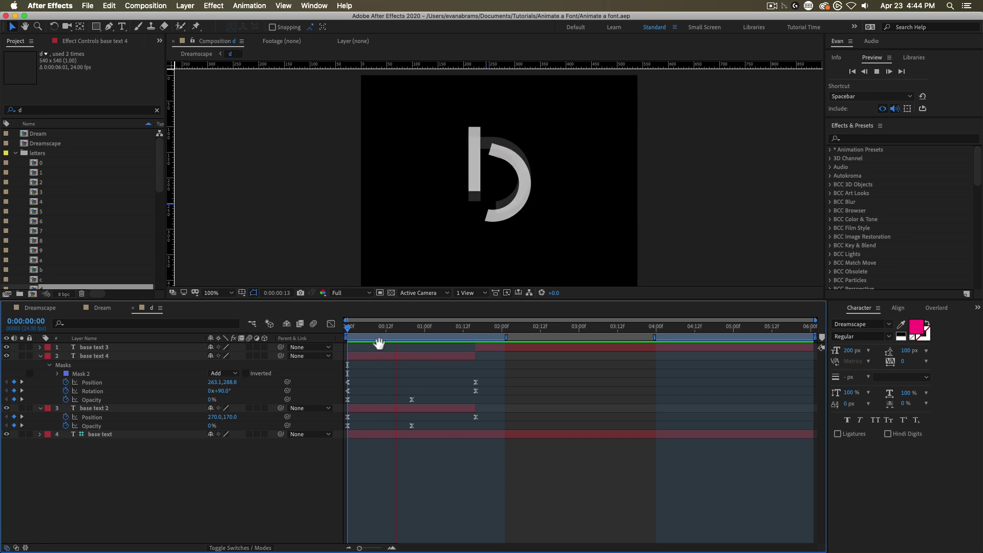
{"action": "key", "text": "space"}
{"action": "left_click", "coordinate": [497, 181]}
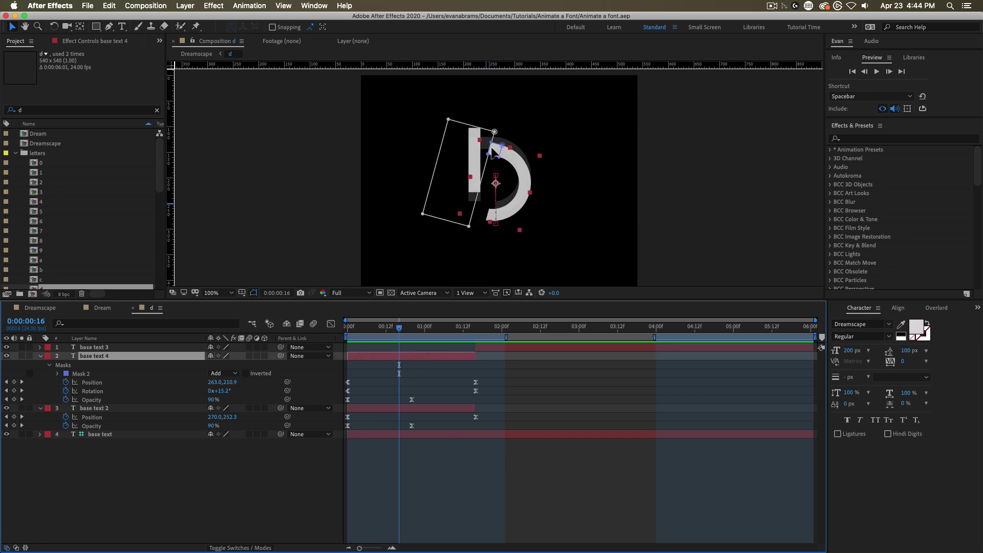
{"action": "scroll", "coordinate": [490, 156], "scroll_direction": "up", "scroll_amount": 1}
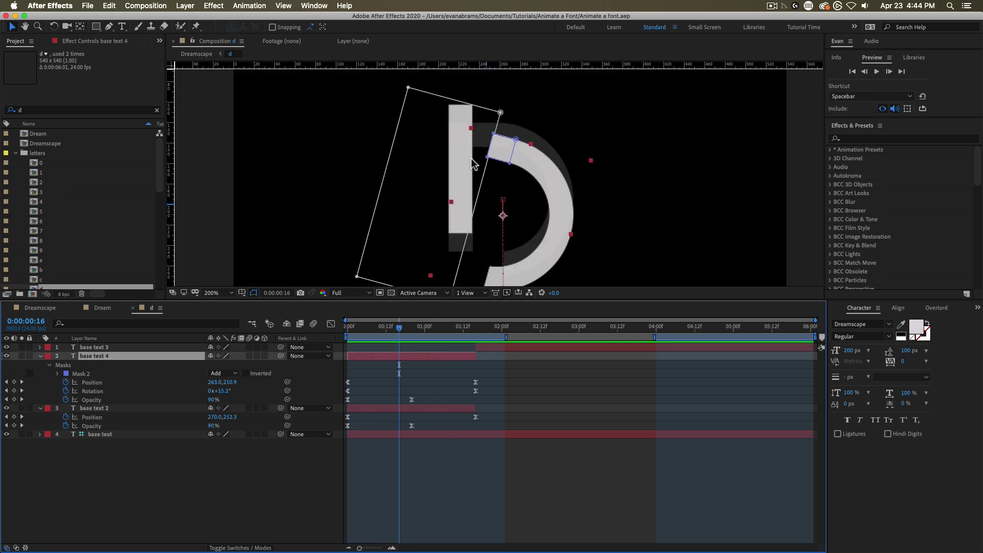
{"action": "left_click", "coordinate": [457, 408]}
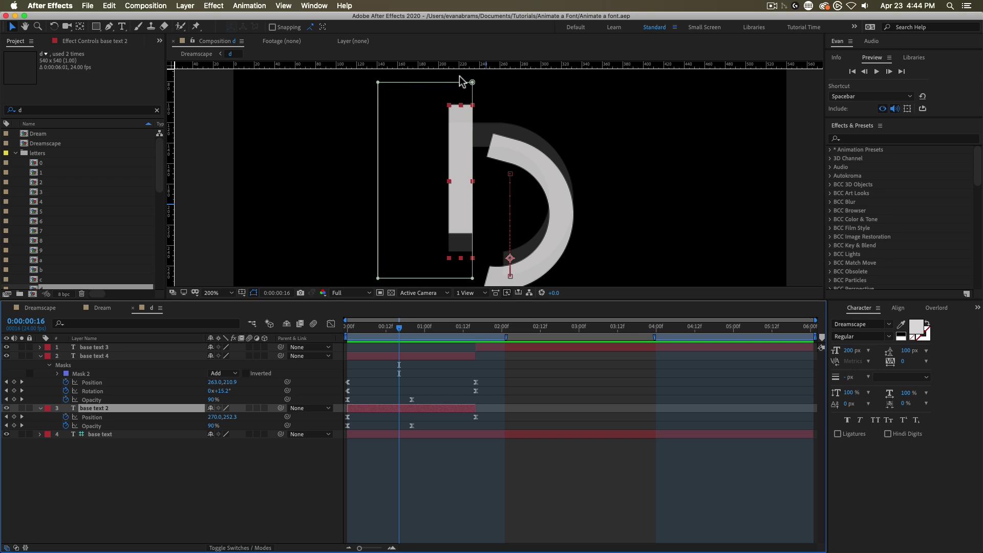
{"action": "left_click_drag", "start_coordinate": [379, 326], "coordinate": [472, 323]}
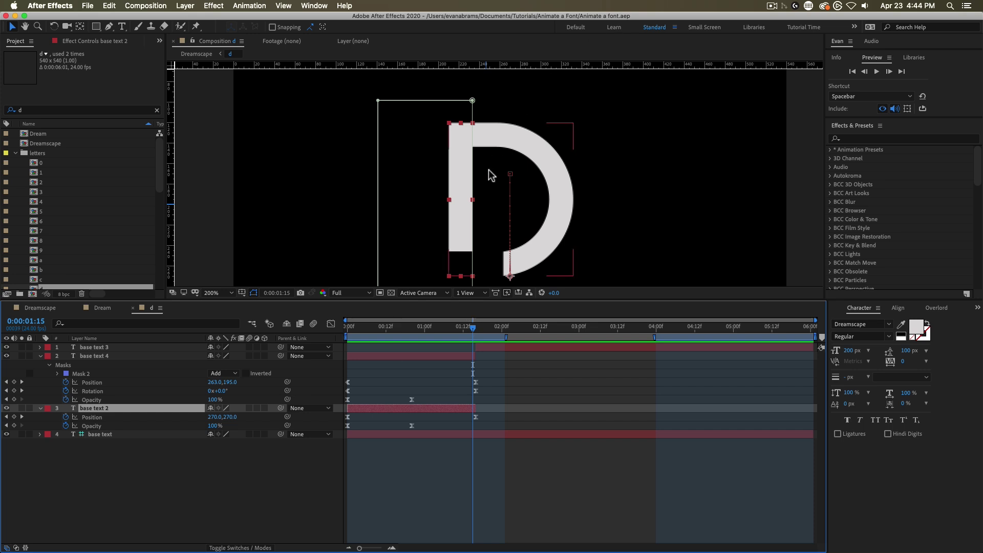
- Open the m precomp from the Dream comp and go to where the M is complete
{"action": "left_click", "coordinate": [103, 307]}
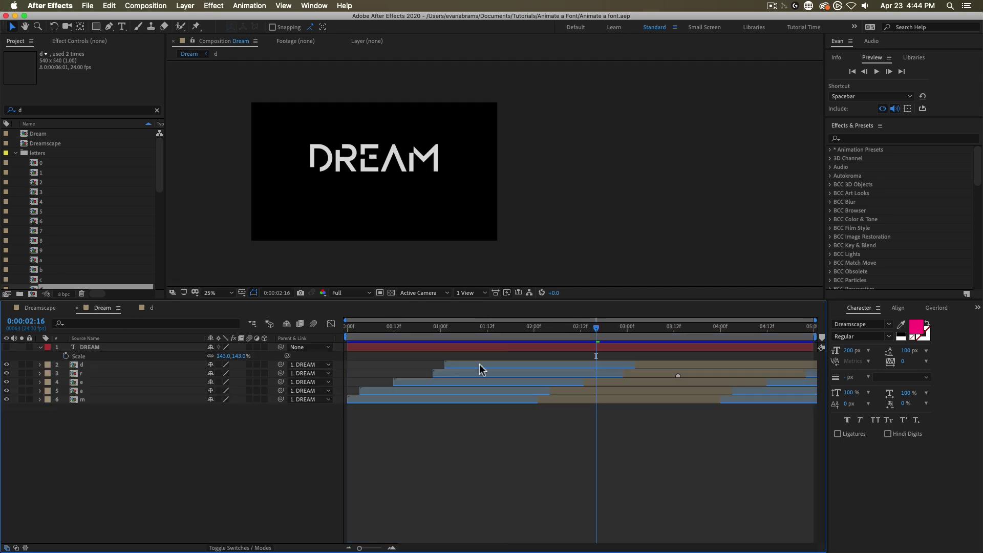
{"action": "double_click", "coordinate": [143, 400]}
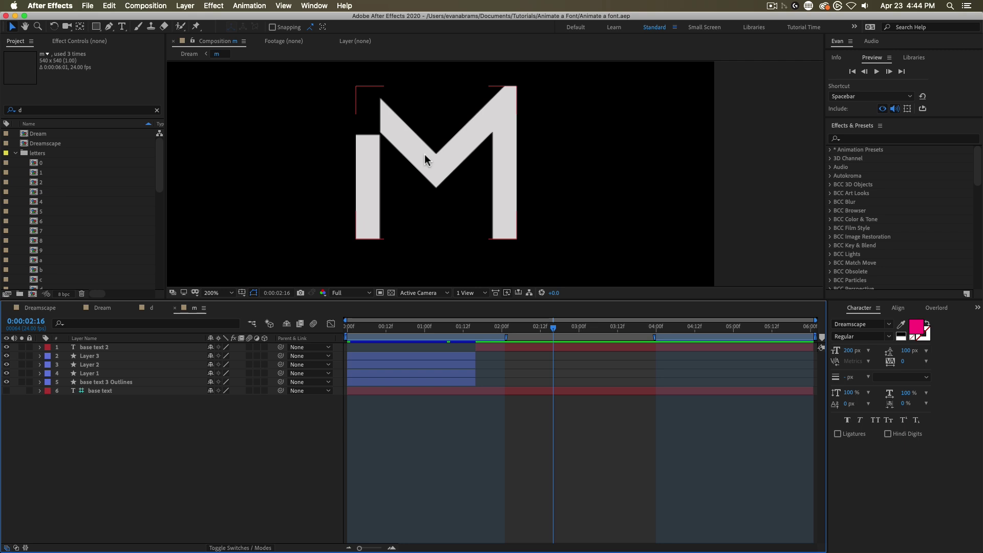
{"action": "left_click", "coordinate": [429, 356]}
{"action": "left_click_drag", "start_coordinate": [433, 328], "coordinate": [532, 344]}
{"action": "left_click", "coordinate": [534, 349]}
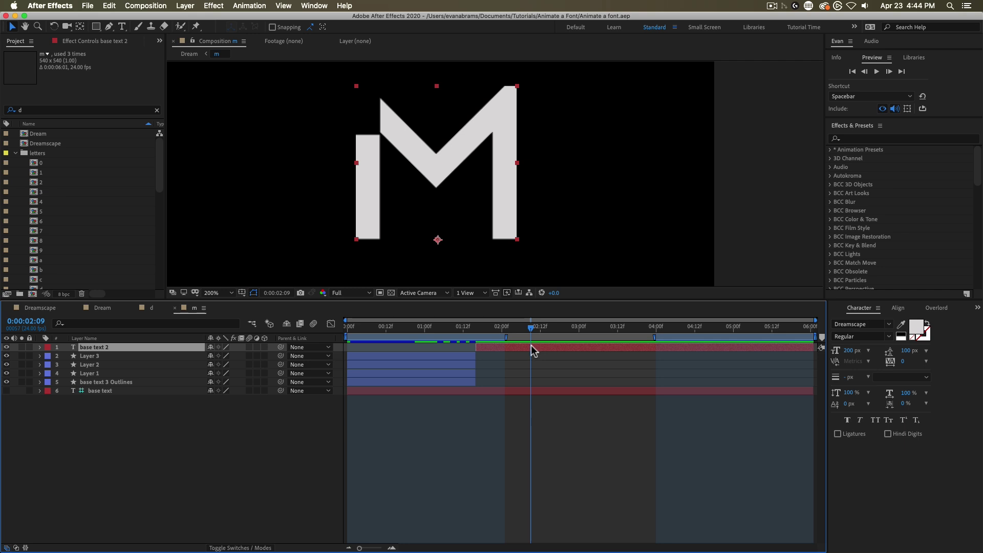
- Create shapes from the base text 2 layer, producing base text 2 Outlines
{"action": "right_click", "coordinate": [532, 346]}
{"action": "mouse_move", "coordinate": [573, 472]}
{"action": "left_click", "coordinate": [691, 484]}
{"action": "left_click", "coordinate": [568, 343]}
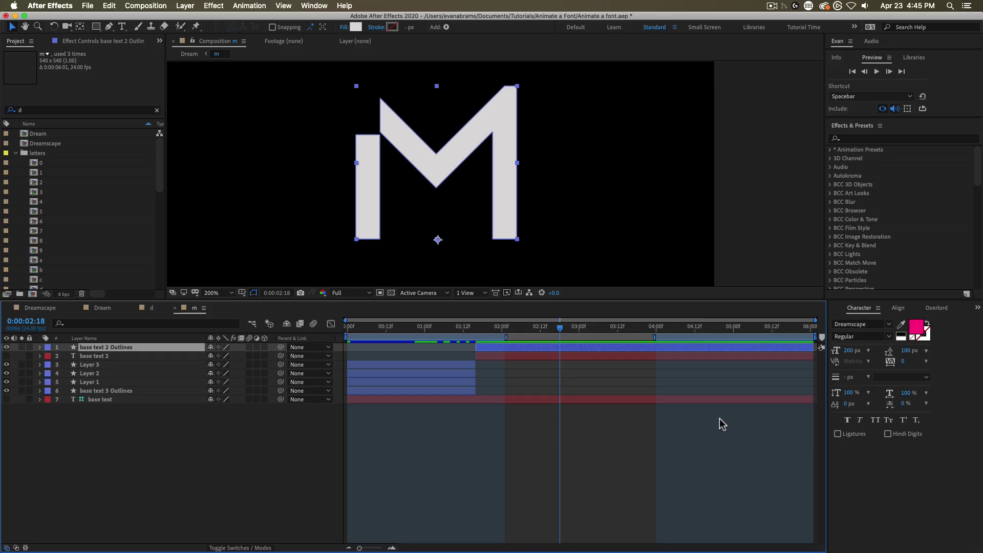
- In the Overlord panel, reveal base text 2 Outlines' contents and select both m Path properties
{"action": "left_click", "coordinate": [580, 351]}
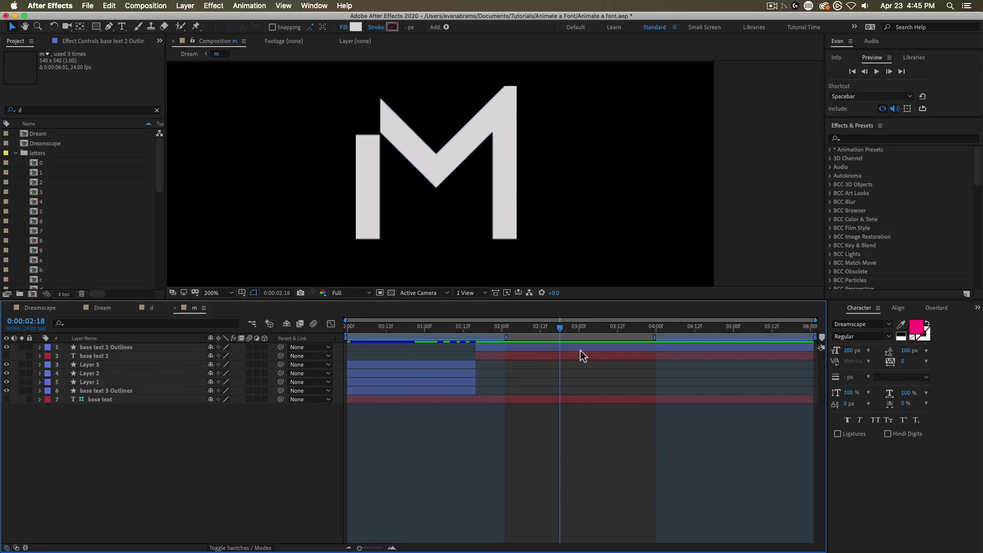
{"action": "left_click", "coordinate": [568, 345]}
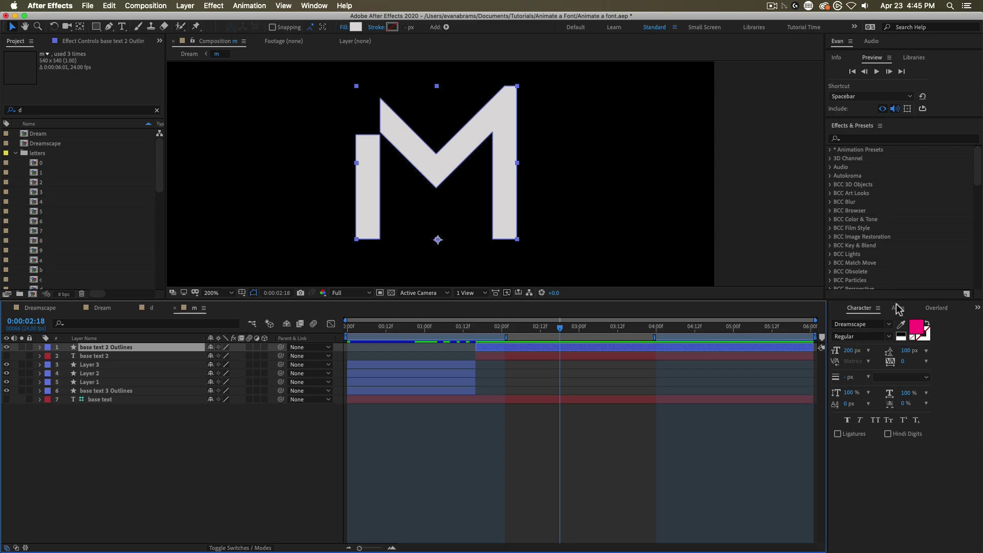
{"action": "left_click", "coordinate": [937, 308]}
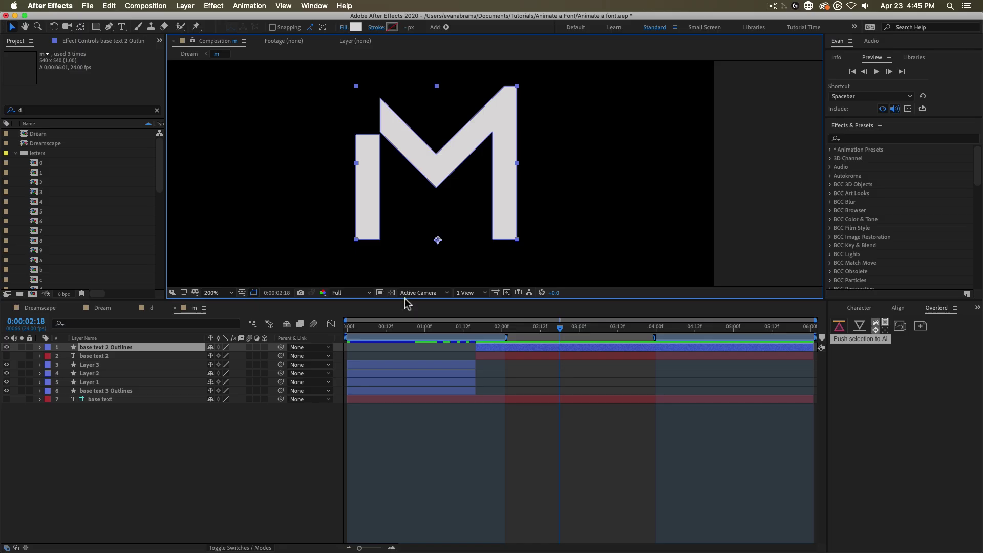
{"action": "left_click", "coordinate": [498, 374]}
{"action": "left_click", "coordinate": [505, 348]}
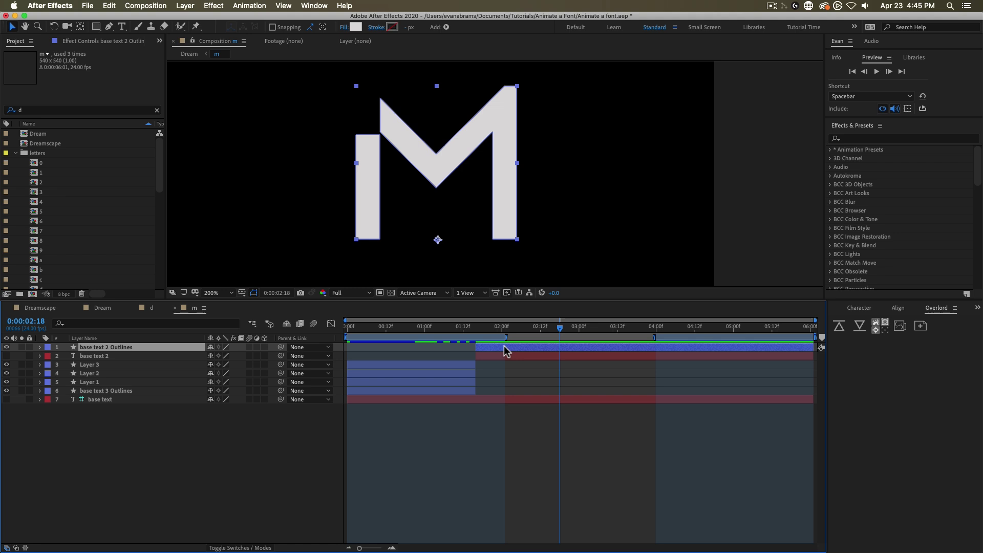
{"action": "key", "text": "u"}
{"action": "key", "text": "u"}
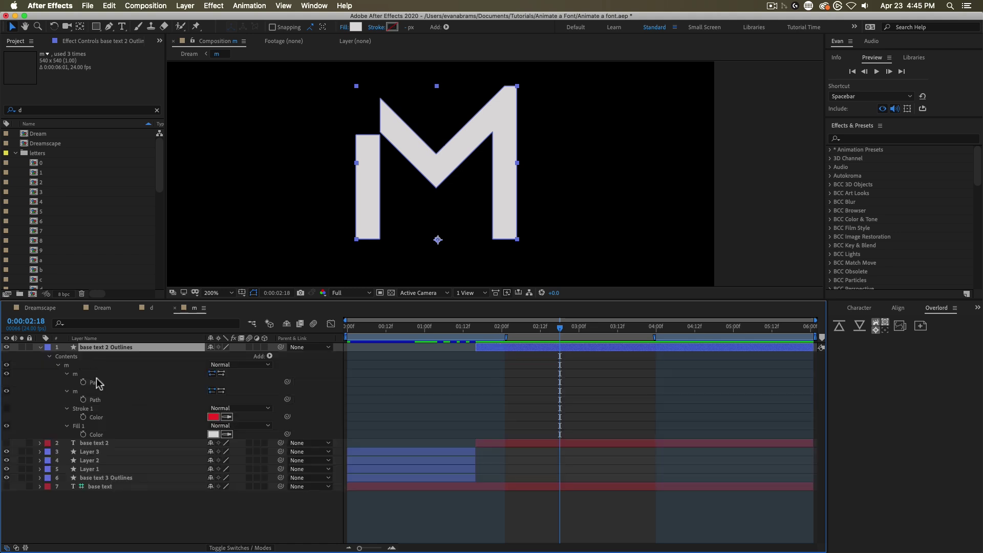
{"action": "left_click", "coordinate": [98, 382]}
{"action": "left_click", "coordinate": [97, 400], "text": "shift"}
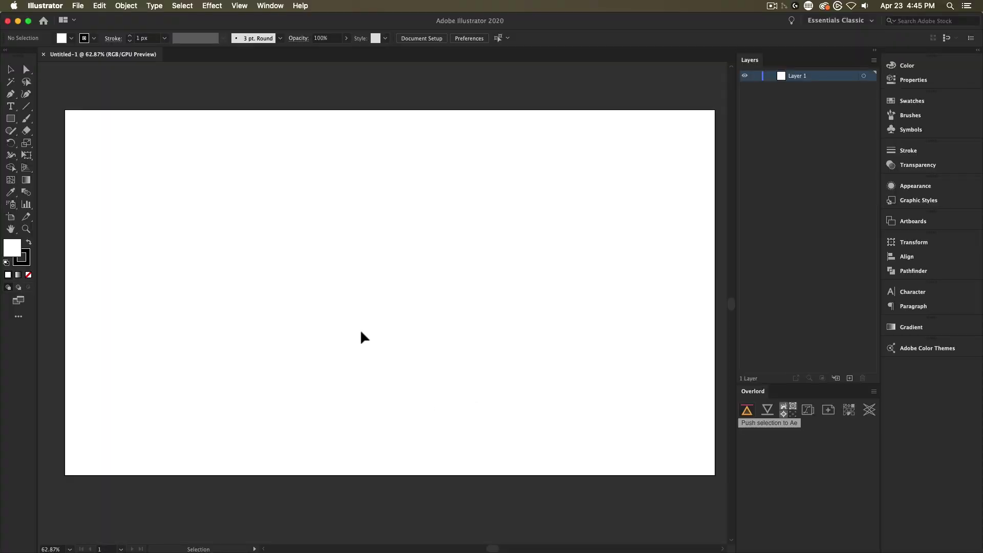
- Send the M paths to Illustrator and draw a line extending the M's left diagonal
{"action": "key", "text": "super+v"}
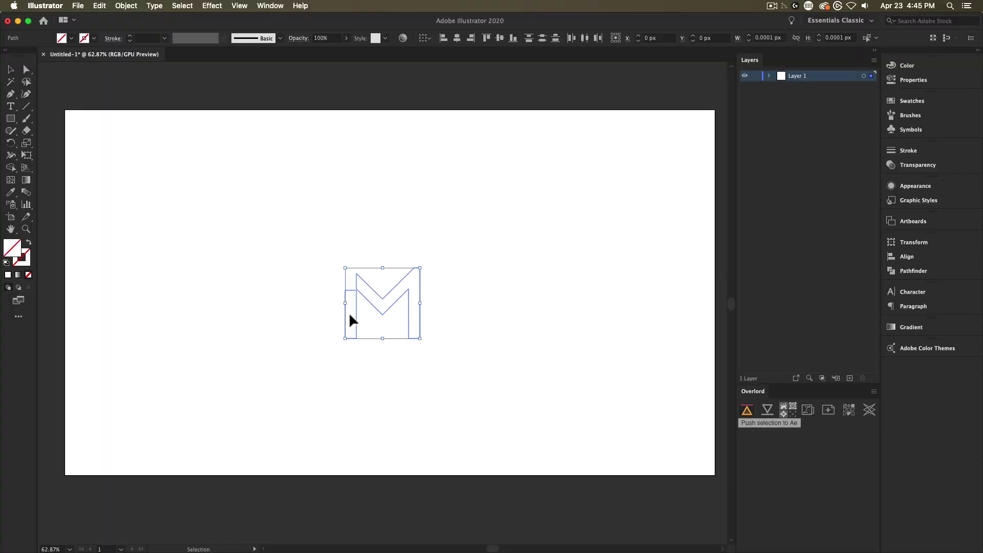
{"action": "key", "text": "super+equal"}
{"action": "left_click", "coordinate": [26, 106]}
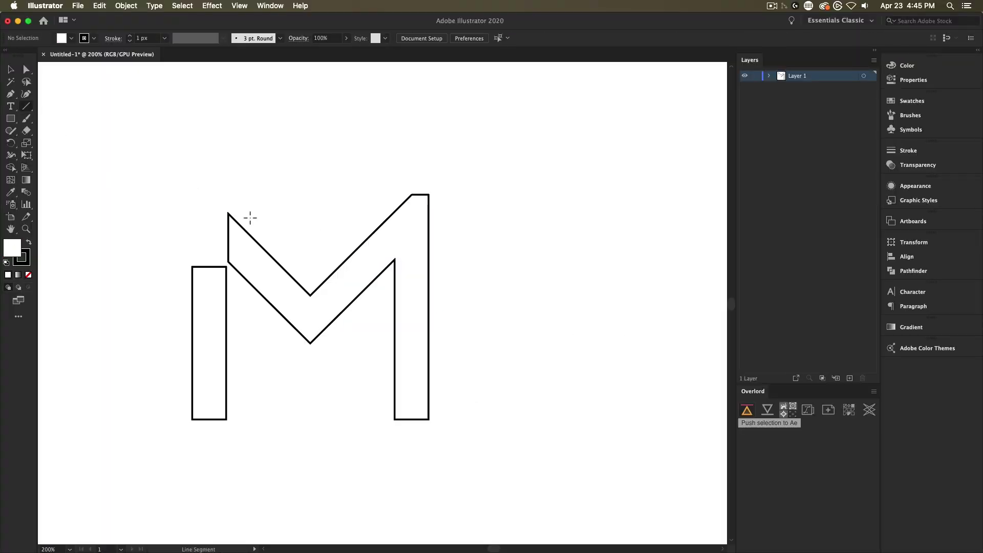
{"action": "mouse_move", "coordinate": [229, 211]}
{"action": "left_mouse_down"}
{"action": "mouse_move", "coordinate": [319, 323]}
{"action": "mouse_move", "coordinate": [328, 310]}
{"action": "mouse_move", "coordinate": [368, 352]}
{"action": "left_mouse_up"}
{"action": "key", "text": "a"}
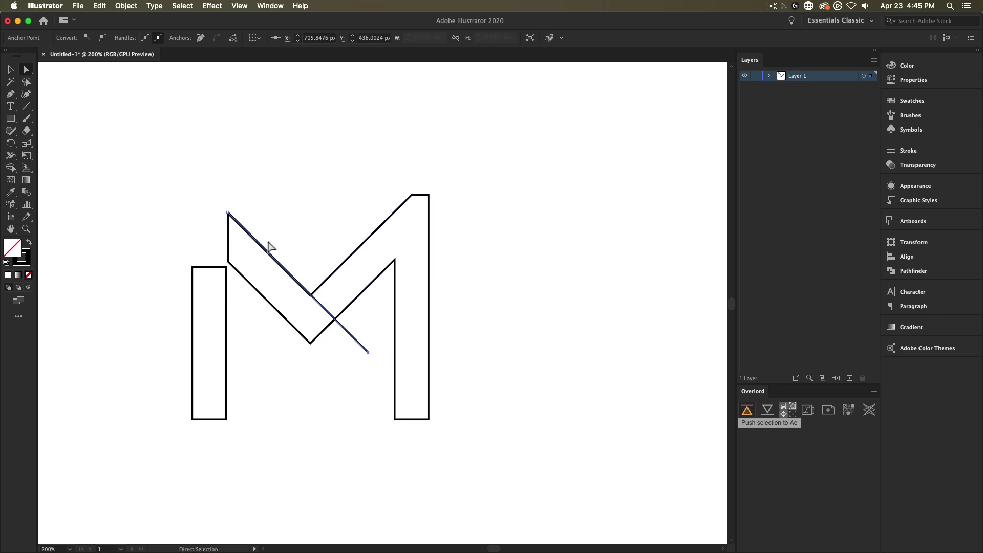
{"action": "scroll", "coordinate": [323, 309], "scroll_direction": "up", "scroll_amount": 2}
- Select the M and crossing line, try deleting the right stripe with Shape Builder, then undo
{"action": "key", "text": "v"}
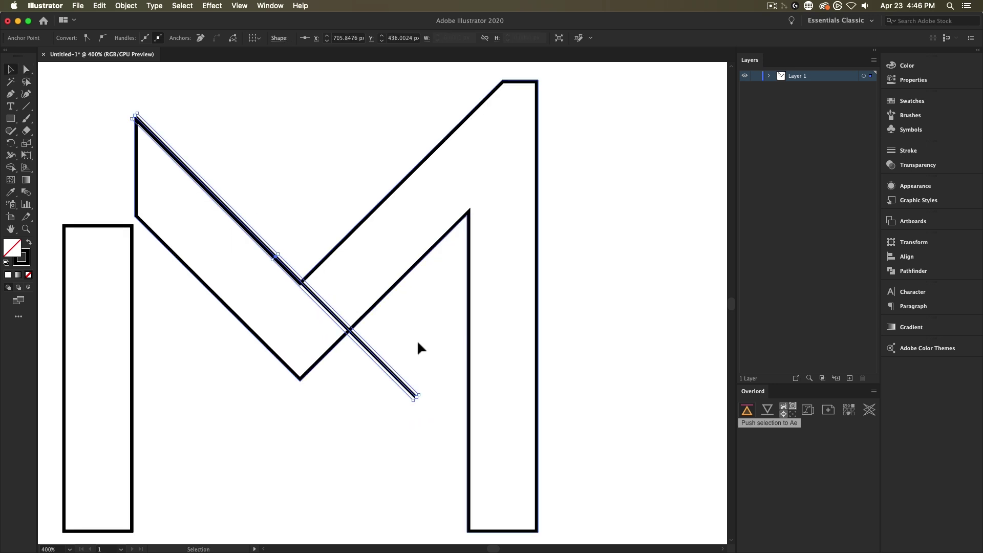
{"action": "left_click", "coordinate": [415, 338]}
{"action": "left_click_drag", "start_coordinate": [409, 342], "coordinate": [248, 396]}
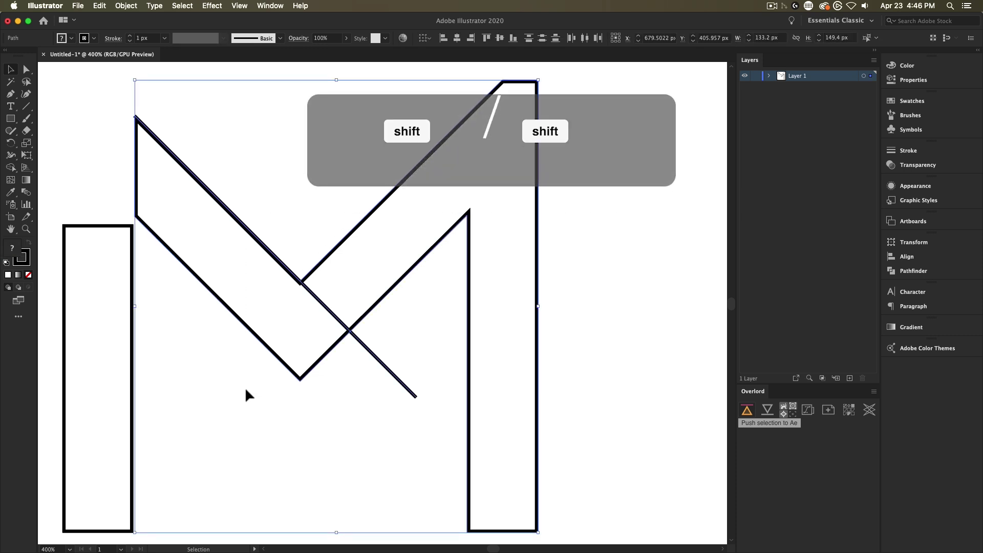
{"action": "key", "text": "shift+m"}
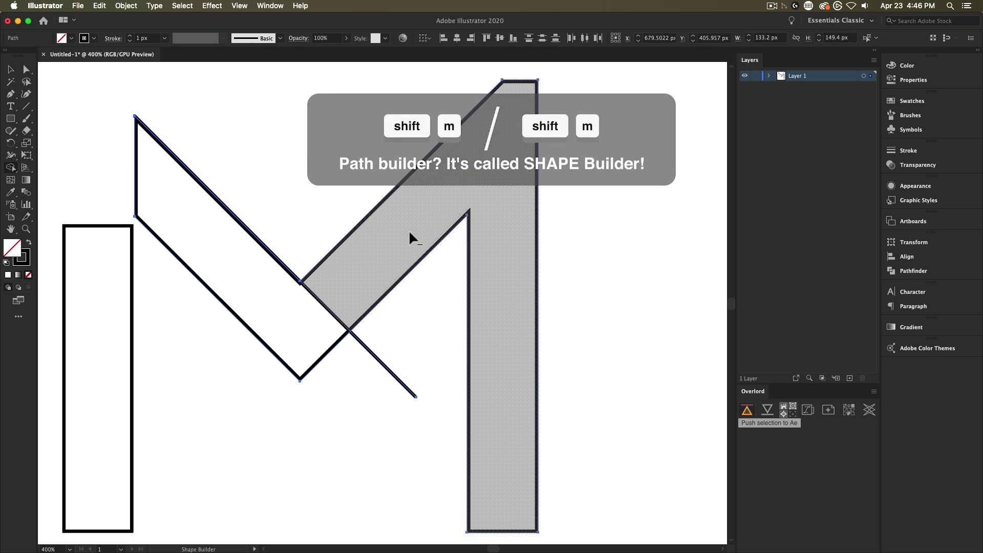
{"action": "left_click", "coordinate": [408, 237], "text": "alt"}
{"action": "key", "text": "super+z"}
{"action": "scroll", "coordinate": [548, 320], "scroll_direction": "down", "scroll_amount": 2}
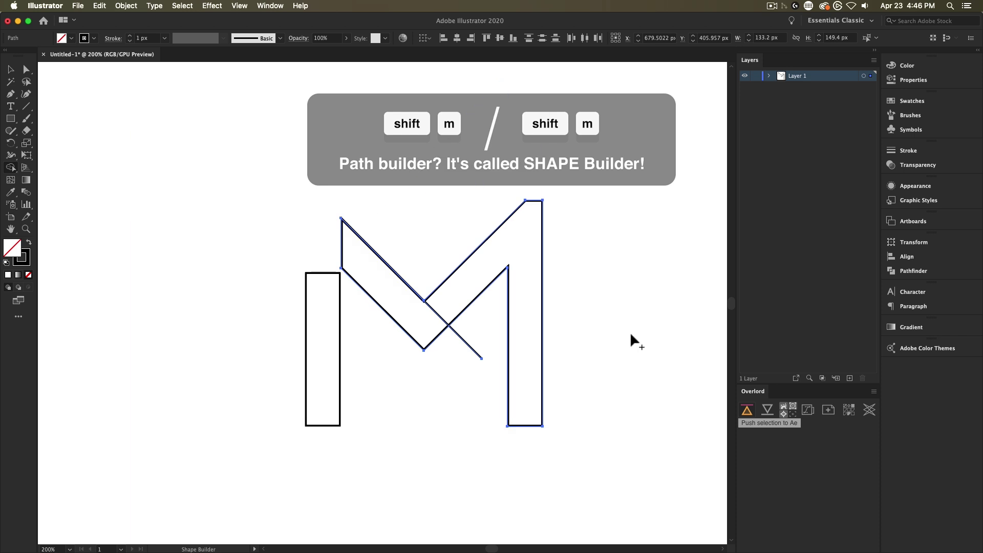
- Check the Pathfinder options, deselect everything, and return to After Effects
{"action": "left_click", "coordinate": [914, 271]}
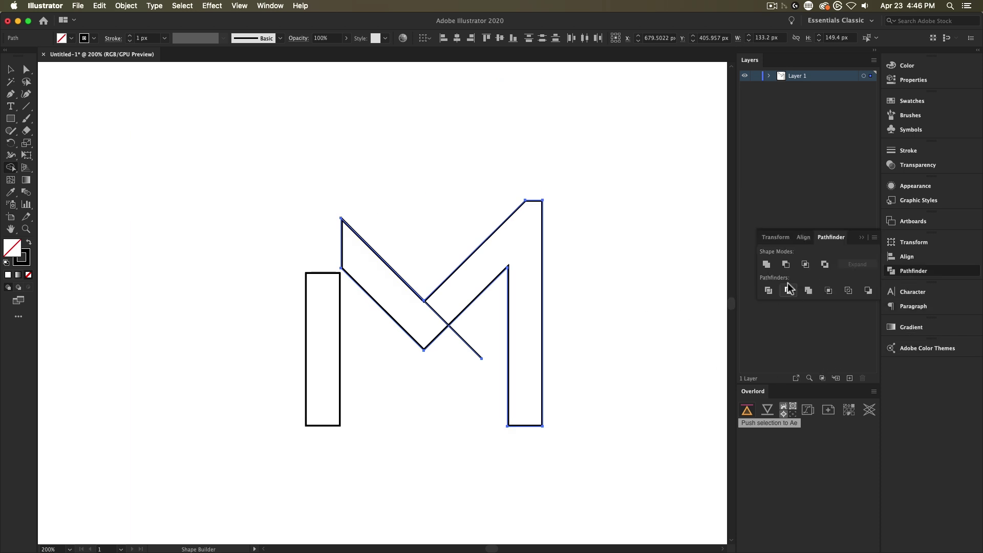
{"action": "key", "text": "v"}
{"action": "left_click", "coordinate": [612, 310]}
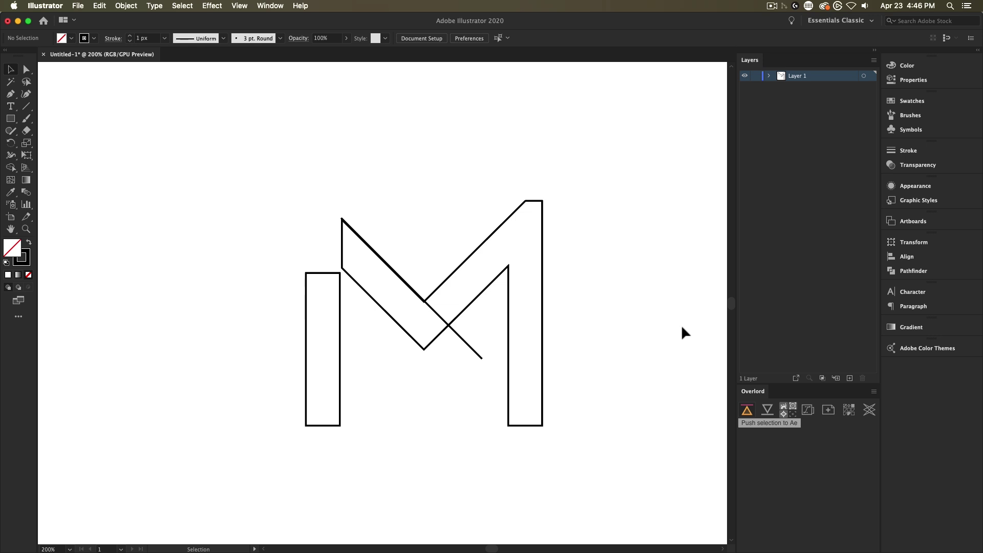
{"action": "key", "text": "super+Tab"}
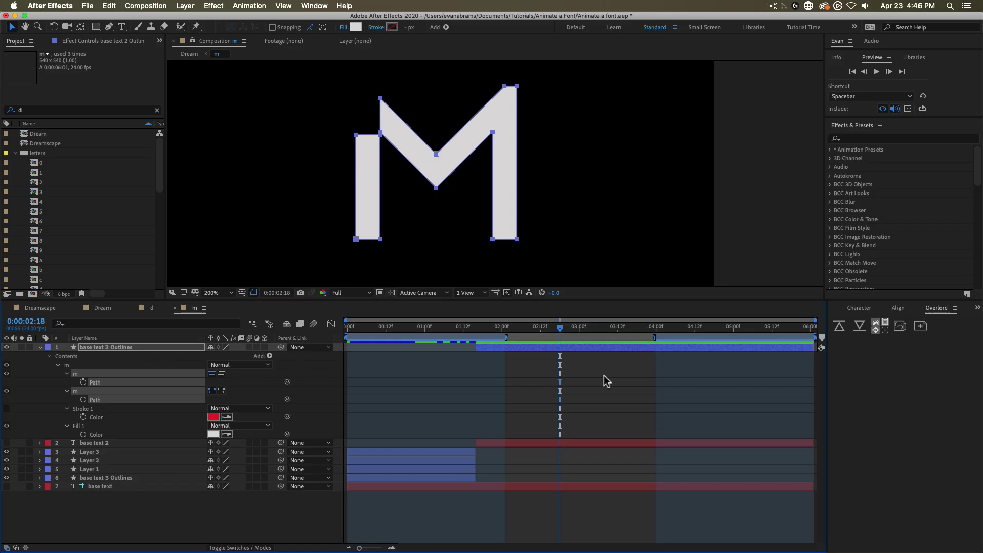
{"action": "left_click", "coordinate": [515, 358]}
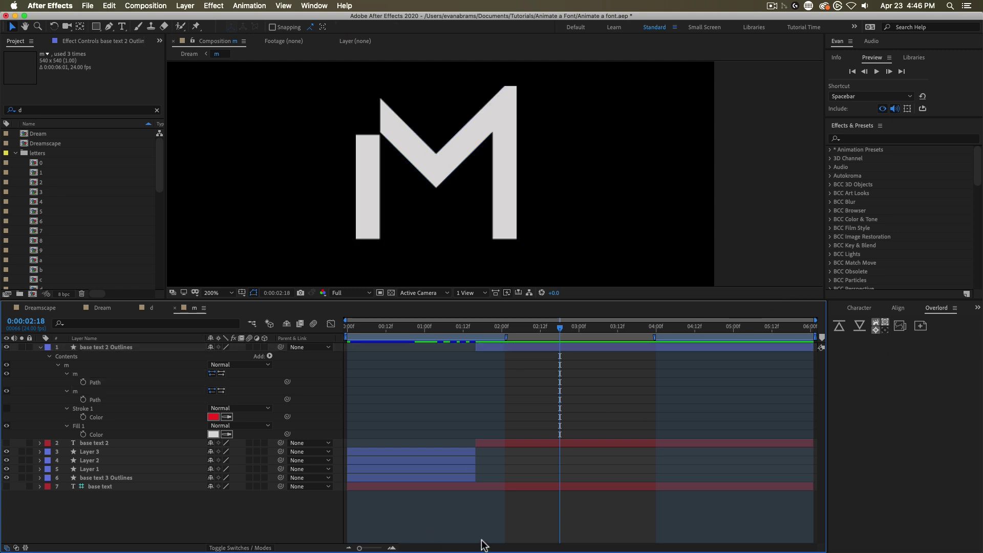
{"action": "left_click", "coordinate": [555, 347]}
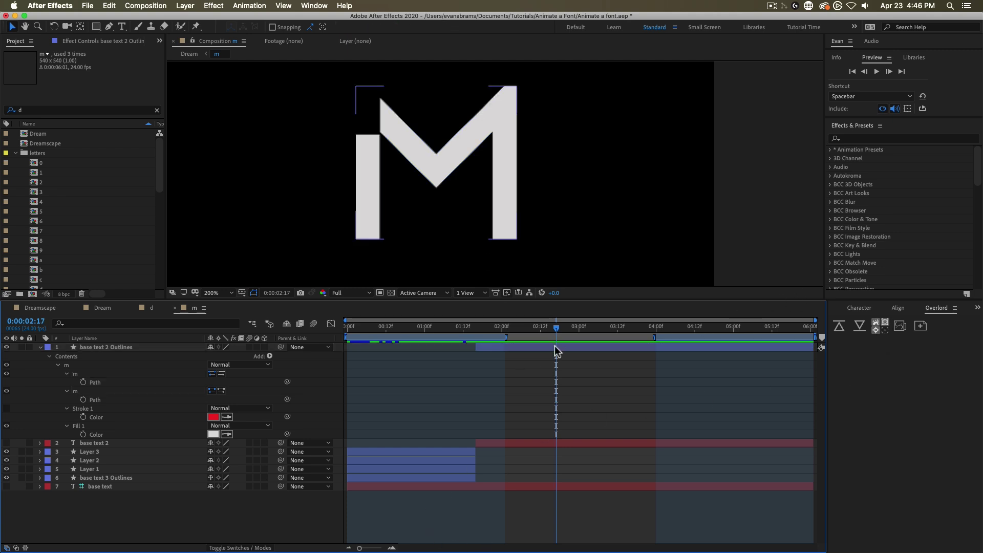
{"action": "left_click", "coordinate": [100, 408]}
{"action": "left_click", "coordinate": [489, 145]}
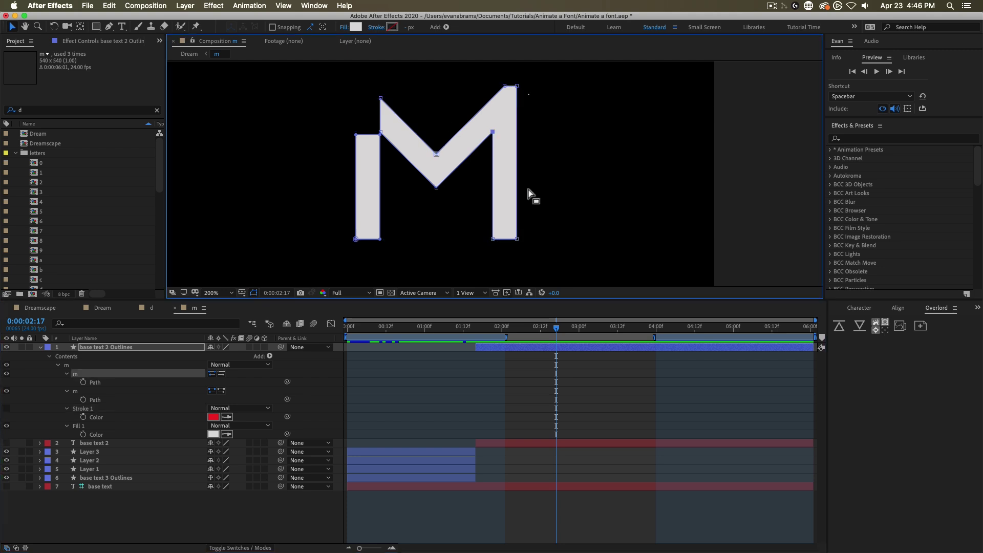
{"action": "scroll", "coordinate": [525, 231], "scroll_direction": "down", "scroll_amount": 5}
{"action": "scroll", "coordinate": [506, 264], "scroll_direction": "up", "scroll_amount": 5}
{"action": "left_click", "coordinate": [521, 346]}
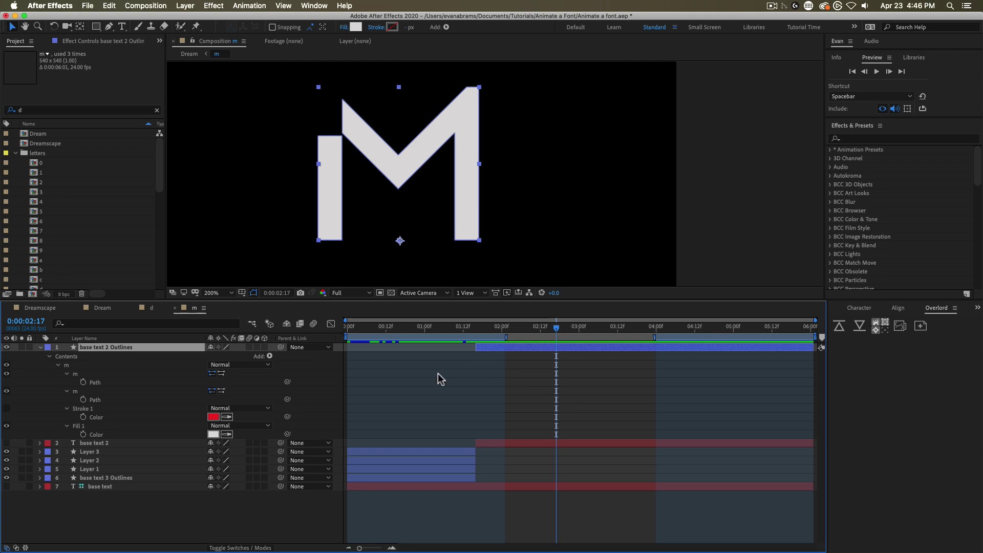
{"action": "left_click_drag", "start_coordinate": [410, 334], "coordinate": [435, 333]}
{"action": "left_click", "coordinate": [327, 216]}
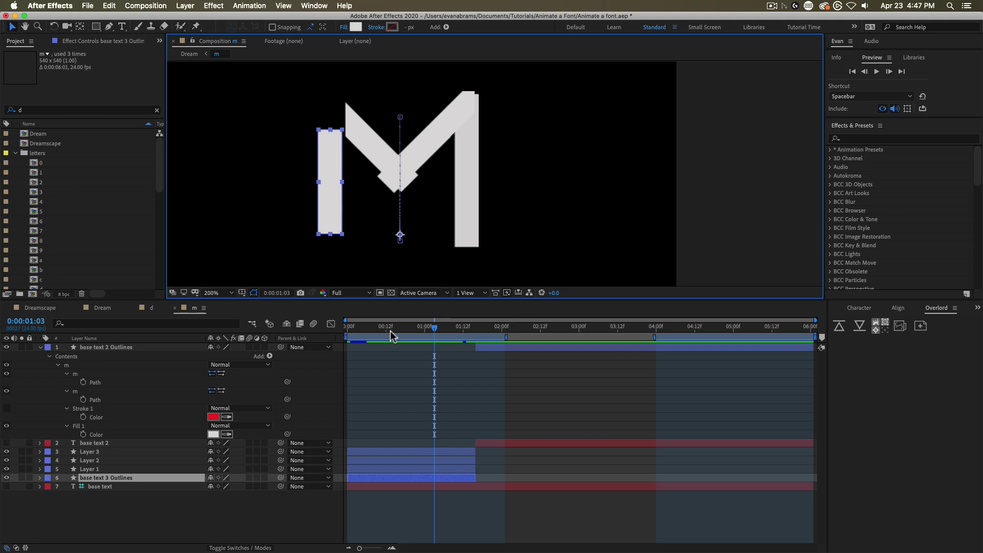
{"action": "key", "text": "space"}
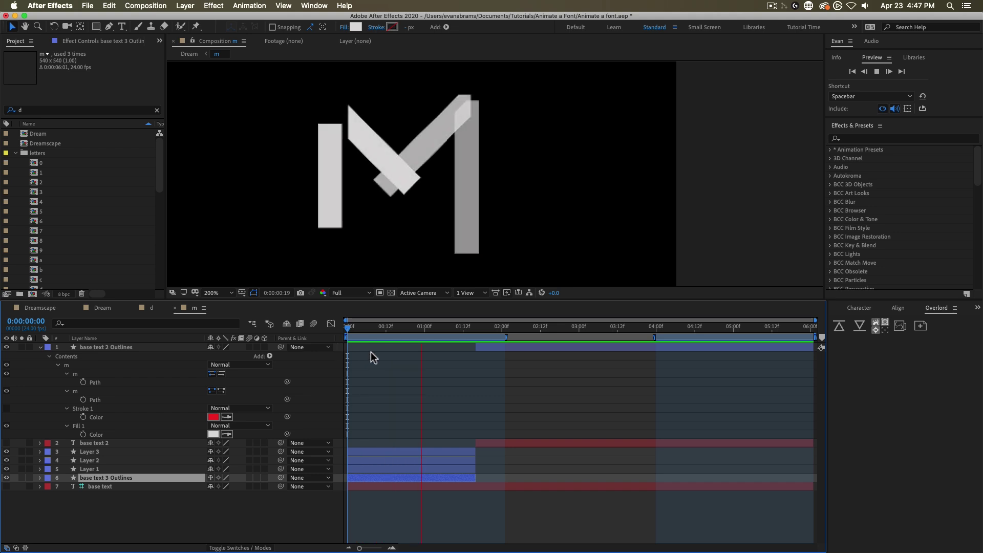
{"action": "key", "text": "space"}
{"action": "left_click", "coordinate": [476, 213], "text": "shift"}
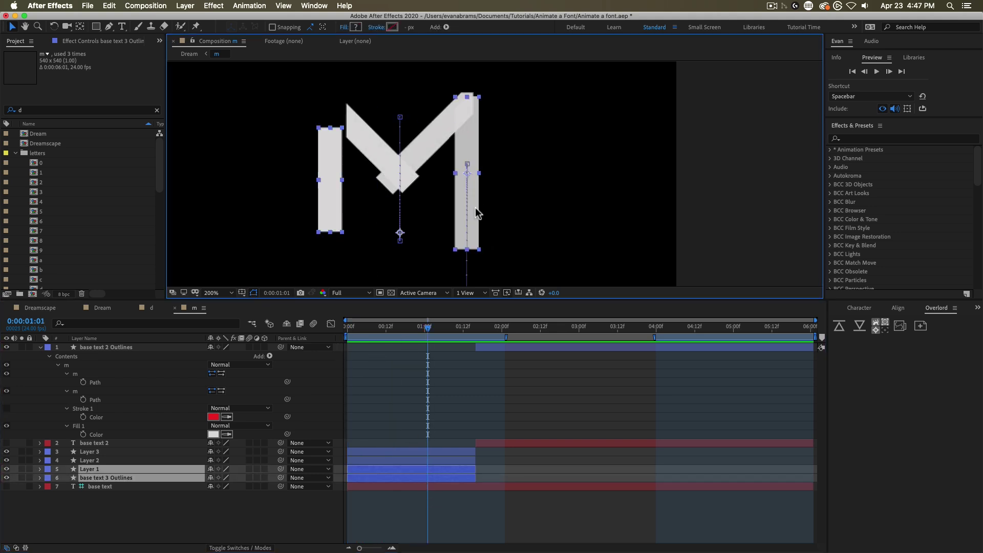
{"action": "key", "text": "comma"}
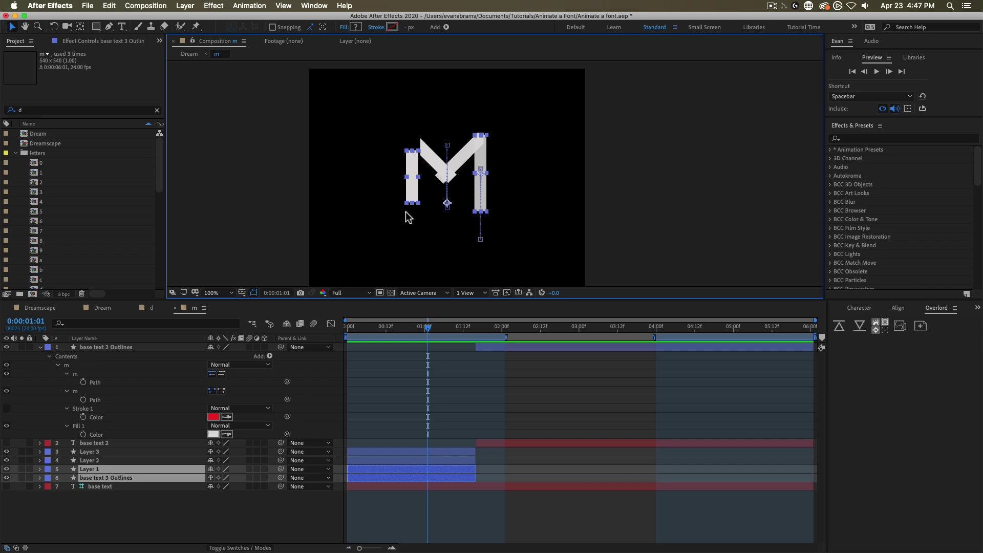
{"action": "left_click", "coordinate": [443, 386]}
{"action": "key", "text": "space"}
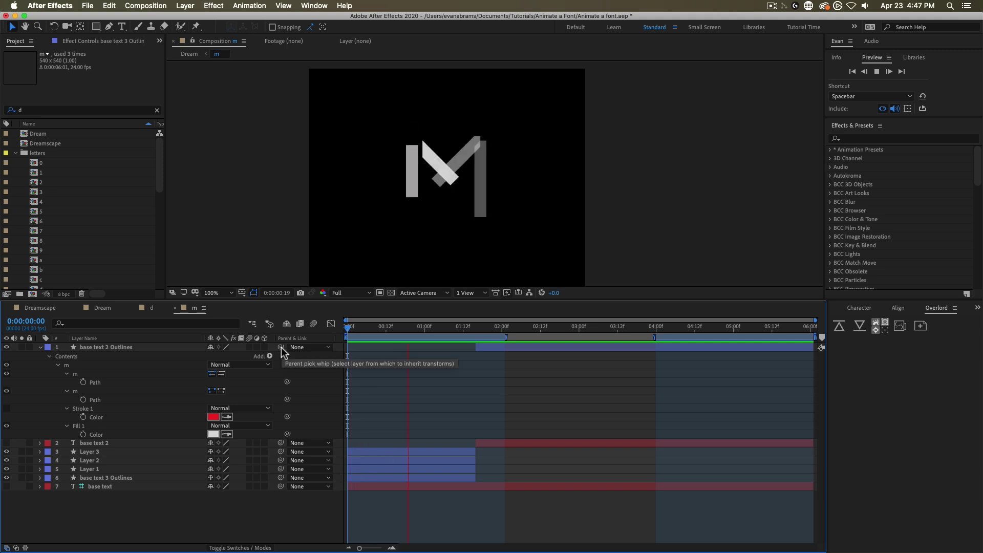
{"action": "key", "text": "space"}
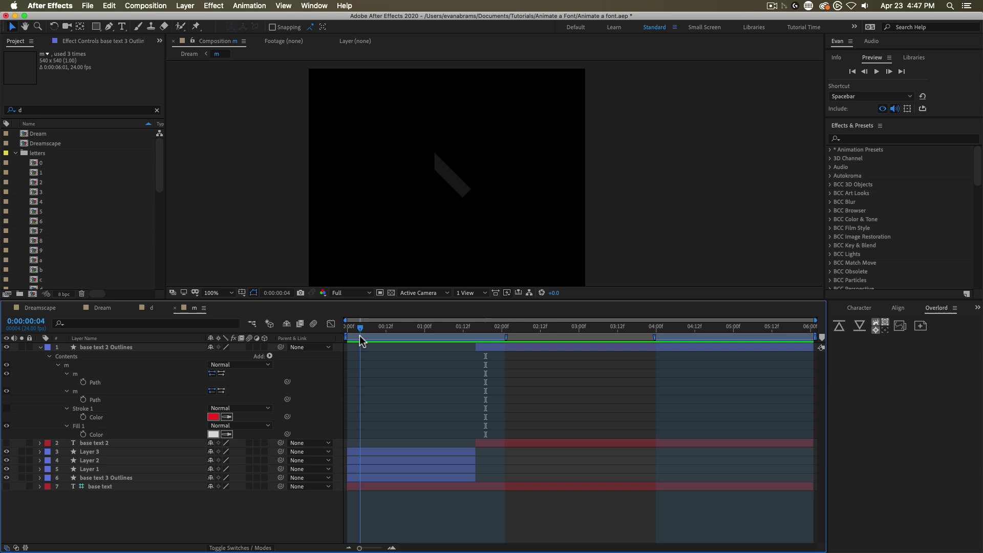
{"action": "left_click", "coordinate": [151, 308]}
- Preview the d letter comp's animation, then switch to the Dream composition
{"action": "key", "text": "space"}
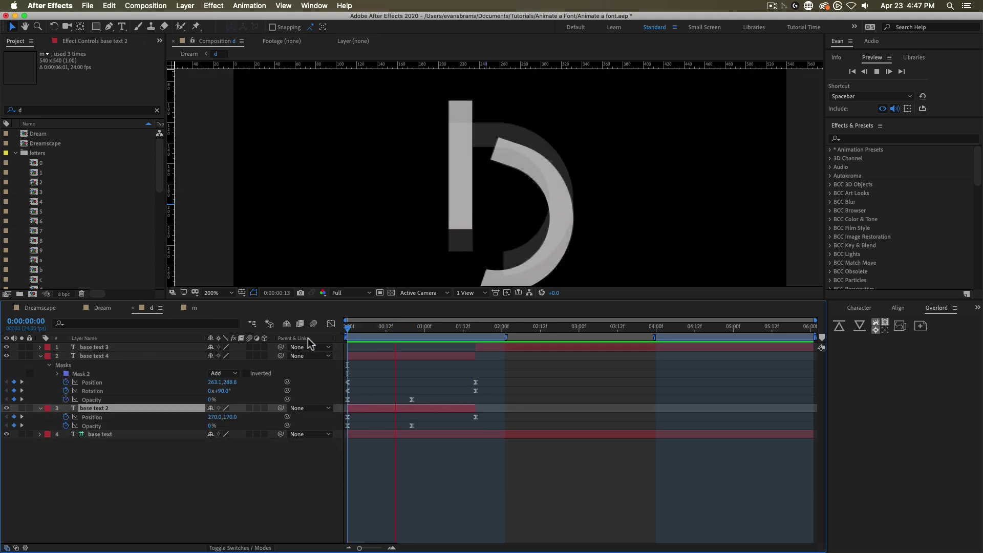
{"action": "key", "text": "space"}
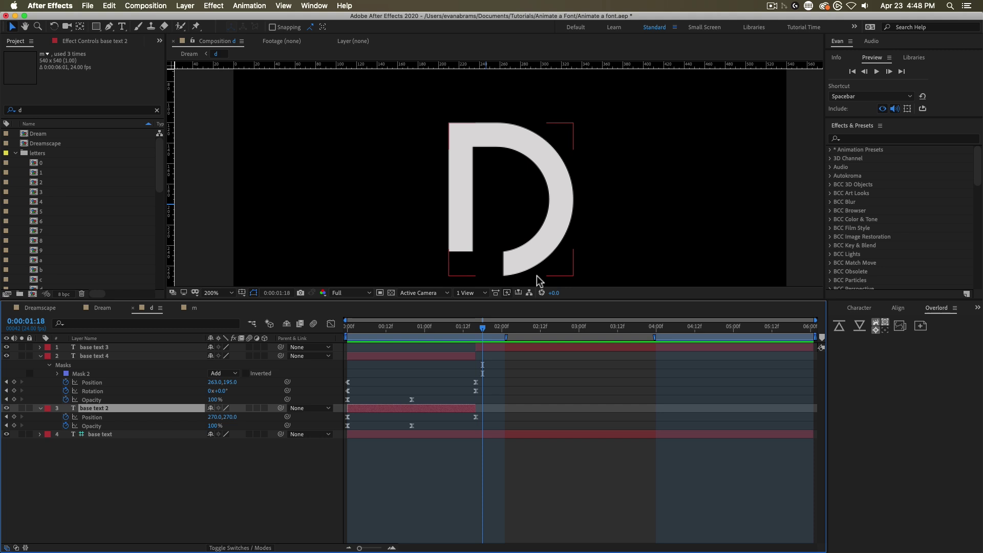
{"action": "left_click", "coordinate": [102, 308]}
{"action": "key", "text": "Home"}
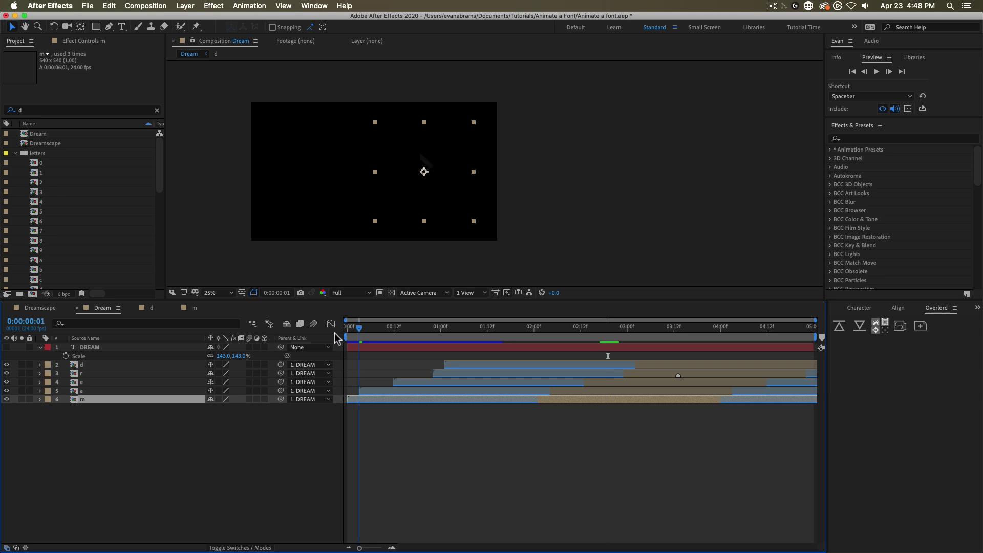
{"action": "key", "text": "space"}
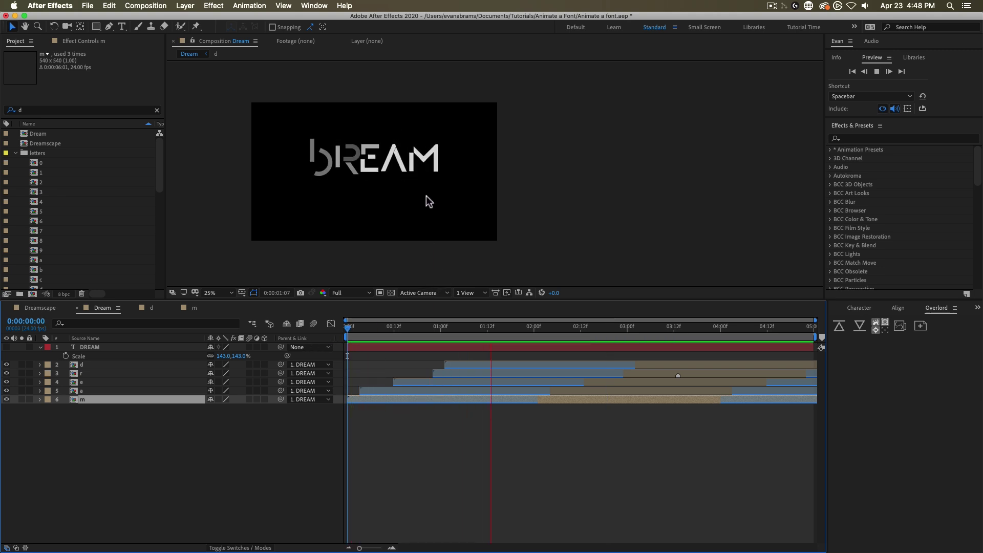
{"action": "left_click", "coordinate": [560, 326]}
{"action": "left_click", "coordinate": [623, 326]}
{"action": "left_click_drag", "start_coordinate": [585, 336], "coordinate": [555, 337]}
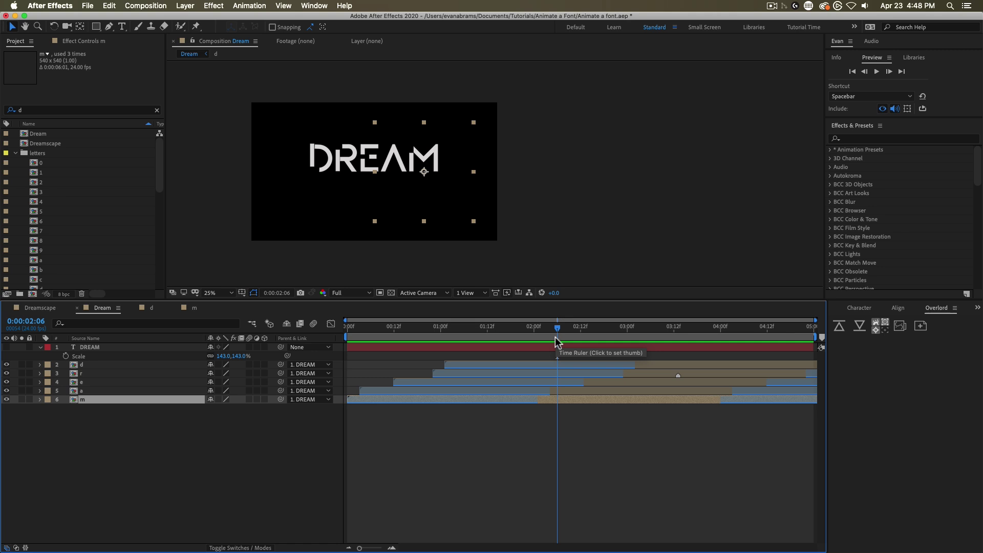
{"action": "left_click_drag", "start_coordinate": [569, 333], "coordinate": [596, 336]}
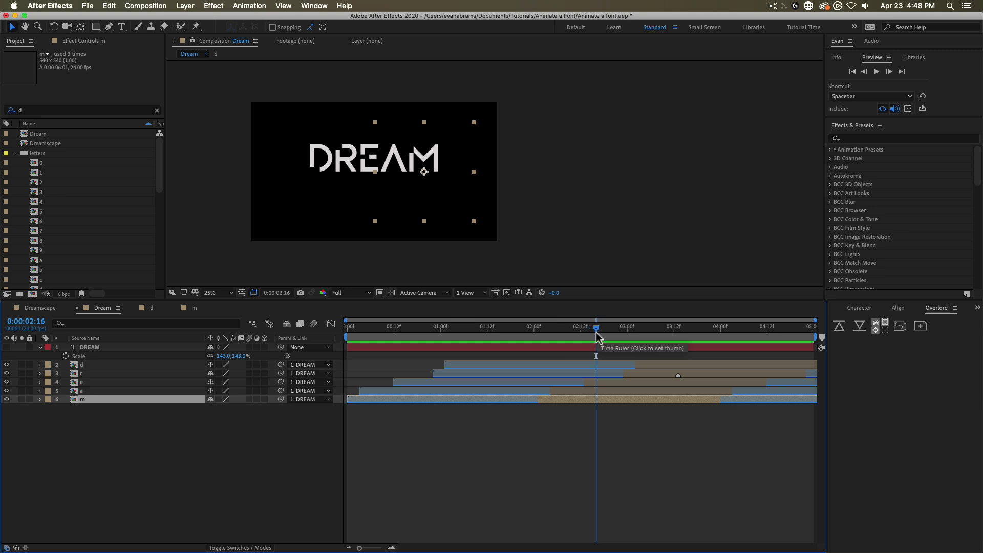
{"action": "left_click", "coordinate": [346, 337]}
{"action": "left_click_drag", "start_coordinate": [346, 337], "coordinate": [600, 328]}
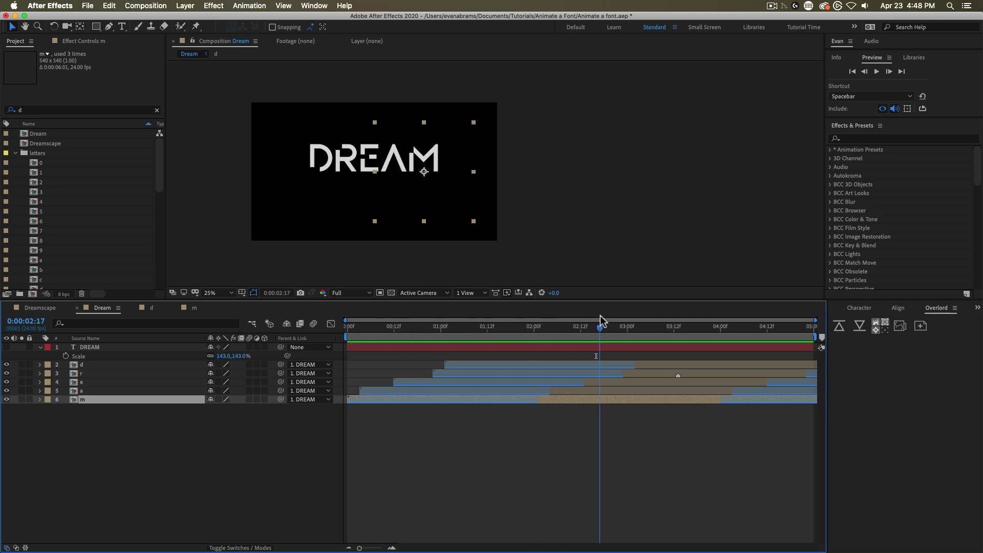
{"action": "left_click", "coordinate": [455, 365]}
{"action": "left_click_drag", "start_coordinate": [450, 330], "coordinate": [596, 339]}
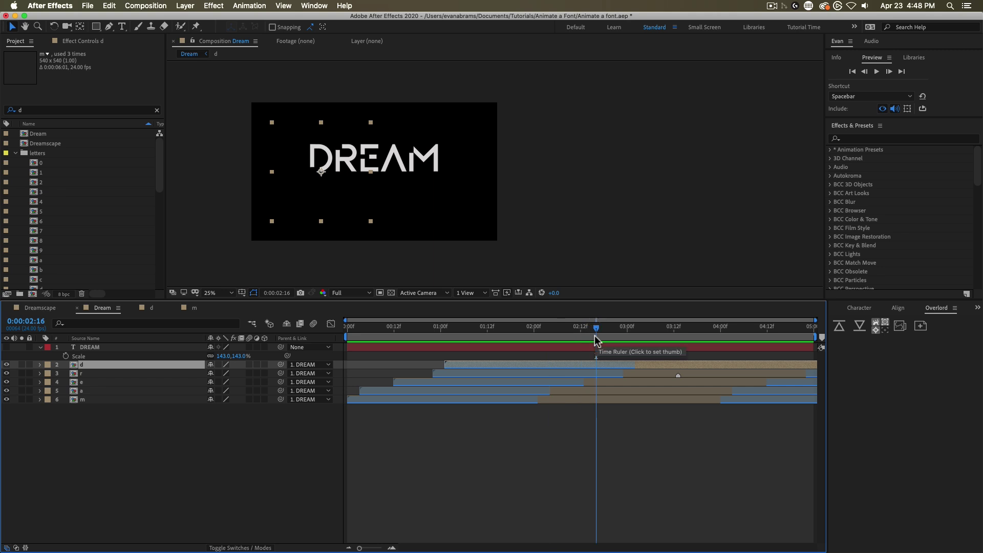
{"action": "left_click", "coordinate": [546, 339]}
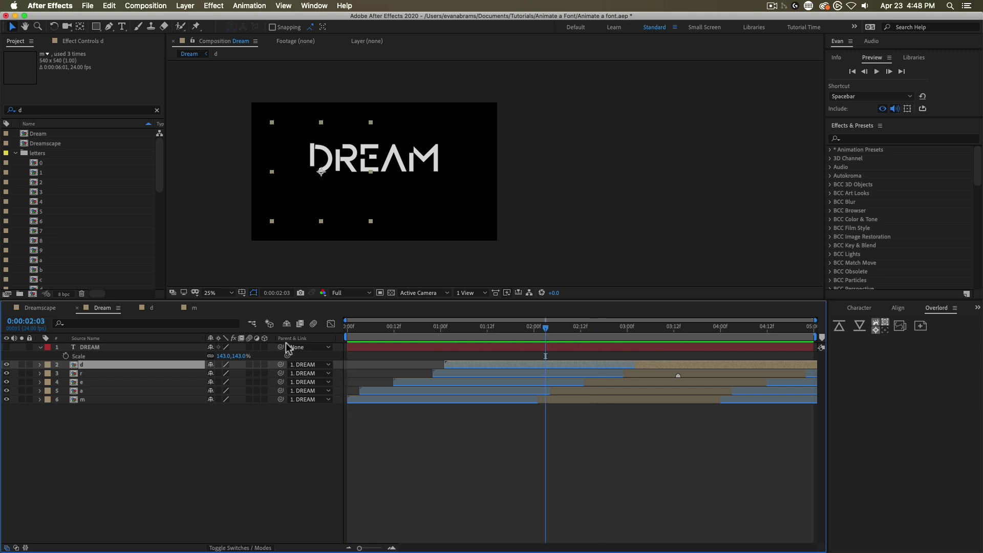
{"action": "left_click", "coordinate": [666, 340]}
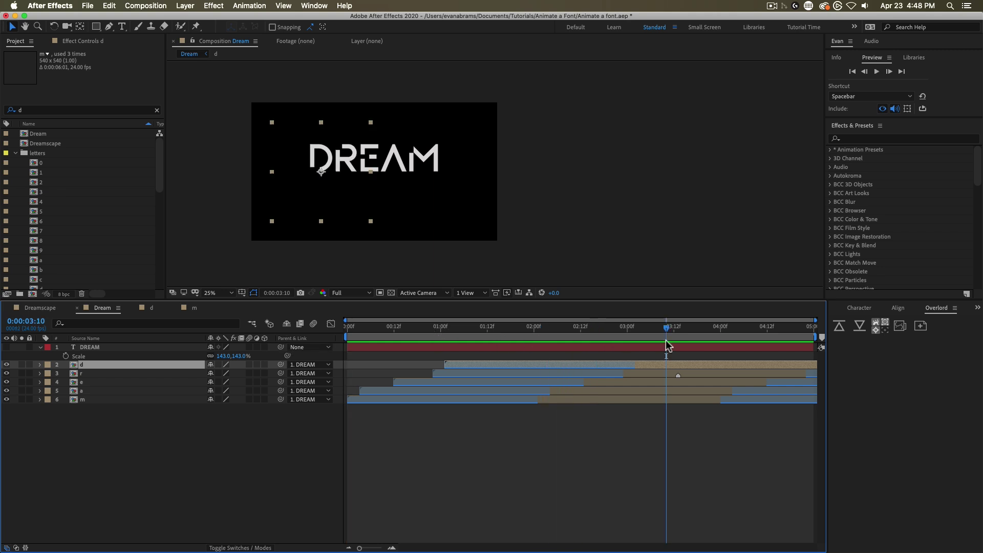
{"action": "mouse_move", "coordinate": [666, 340]}
{"action": "left_mouse_down"}
{"action": "mouse_move", "coordinate": [441, 350]}
{"action": "mouse_move", "coordinate": [673, 349]}
{"action": "left_mouse_up"}
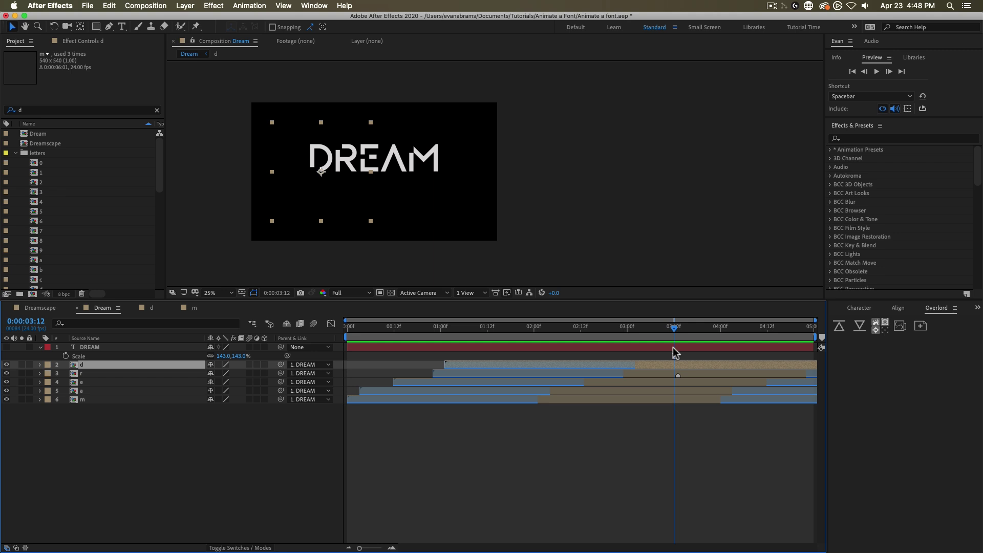
{"action": "left_click_drag", "start_coordinate": [624, 335], "coordinate": [421, 369]}
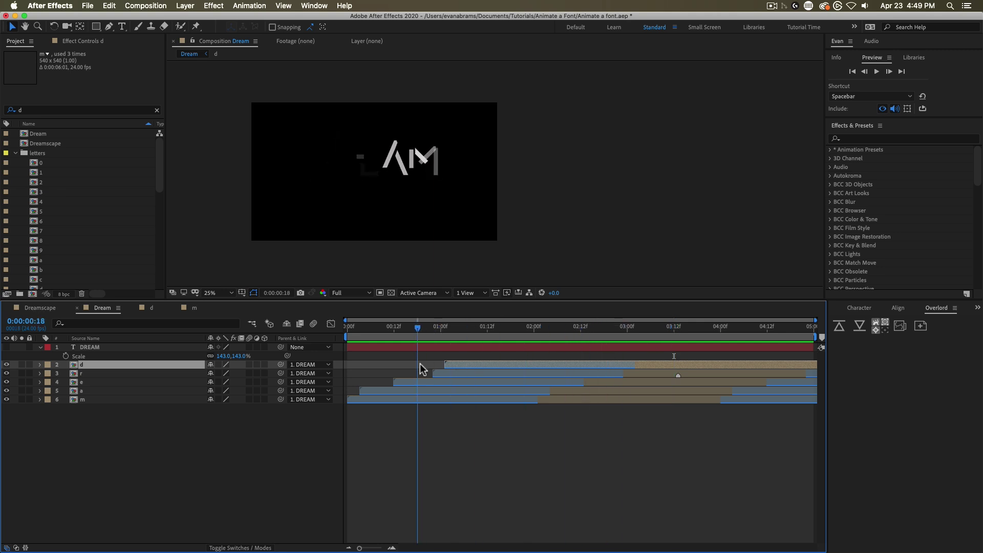
{"action": "key", "text": "space"}
{"action": "key", "text": "space"}
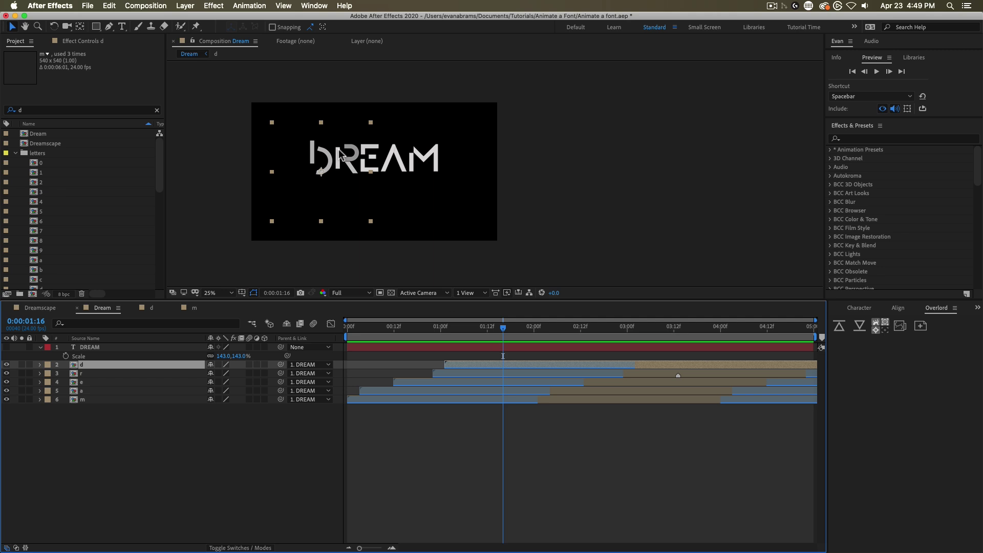
{"action": "mouse_move", "coordinate": [538, 336]}
{"action": "left_mouse_down"}
{"action": "mouse_move", "coordinate": [641, 338]}
{"action": "mouse_move", "coordinate": [555, 339]}
{"action": "left_mouse_up"}
{"action": "key", "text": "period"}
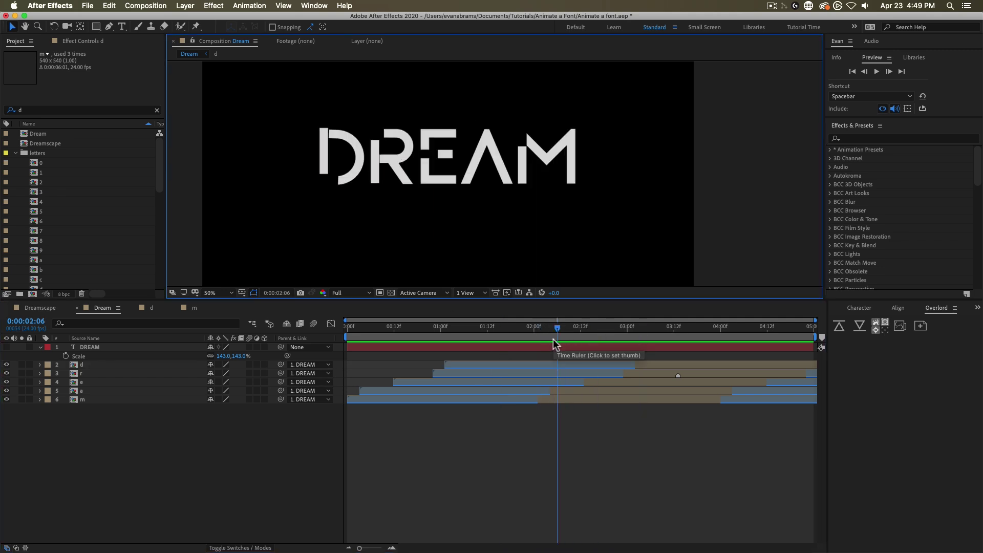
{"action": "double_click", "coordinate": [576, 367]}
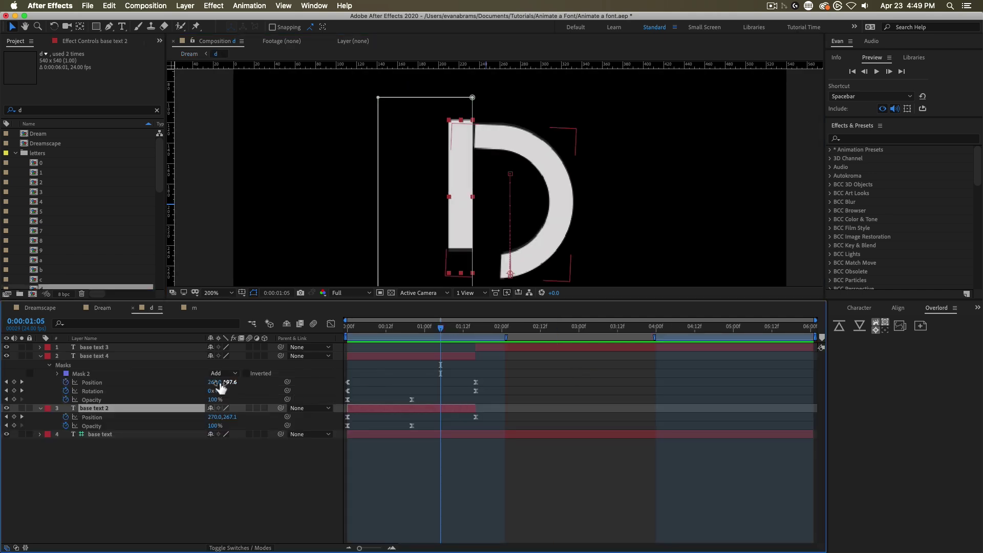
{"action": "left_click", "coordinate": [95, 383]}
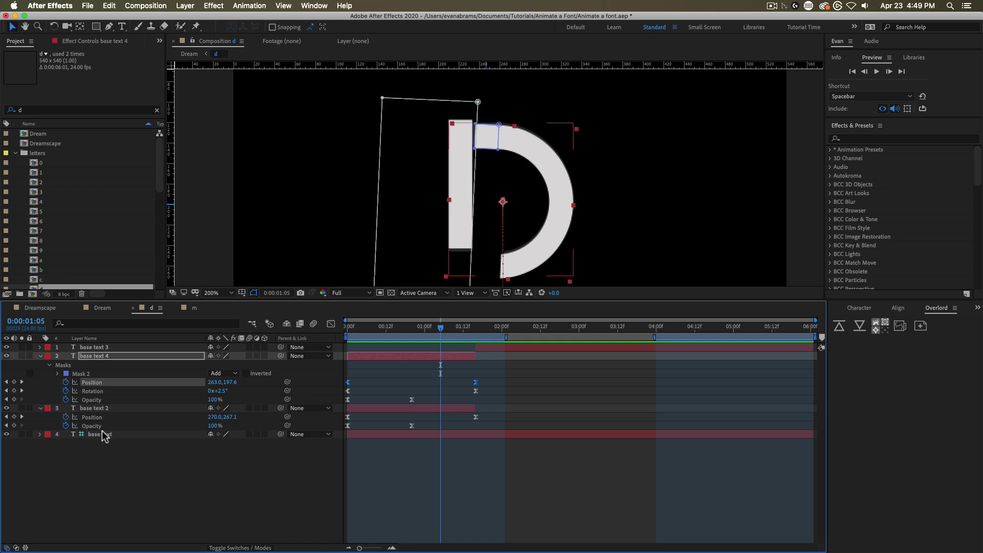
{"action": "left_click", "coordinate": [185, 487]}
{"action": "left_click", "coordinate": [103, 400]}
{"action": "left_click", "coordinate": [107, 425], "text": "shift"}
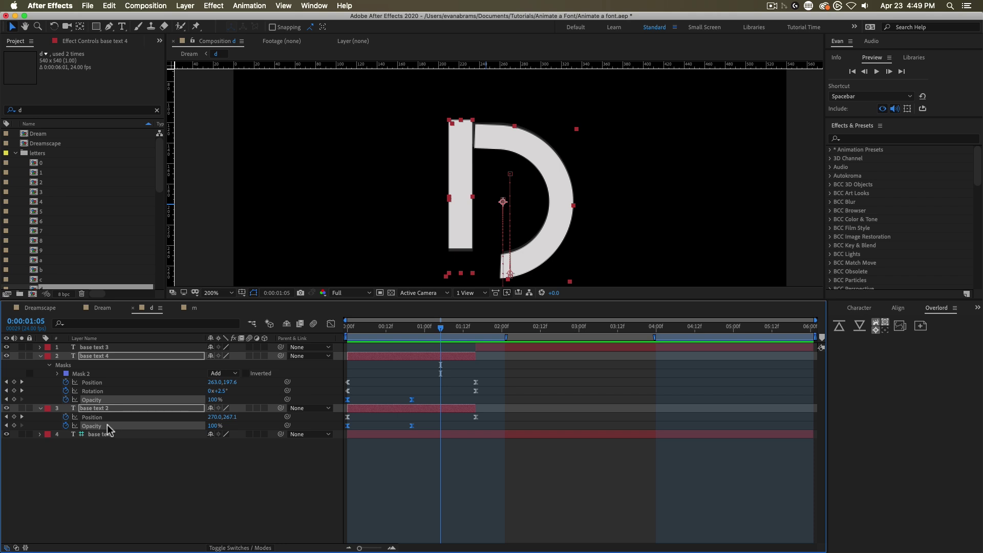
{"action": "left_click_drag", "start_coordinate": [399, 365], "coordinate": [484, 396]}
{"action": "key", "text": "shift+F3"}
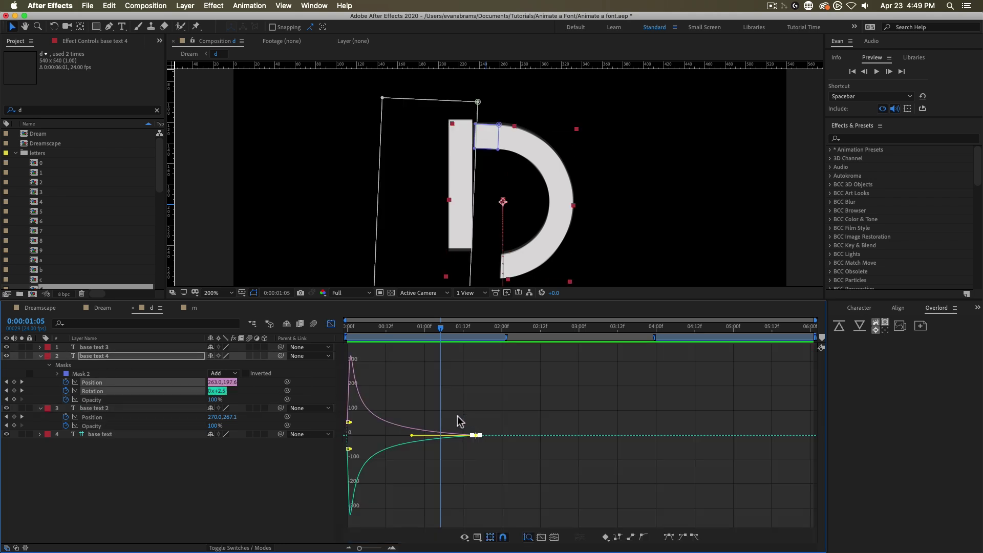
{"action": "left_click", "coordinate": [439, 416]}
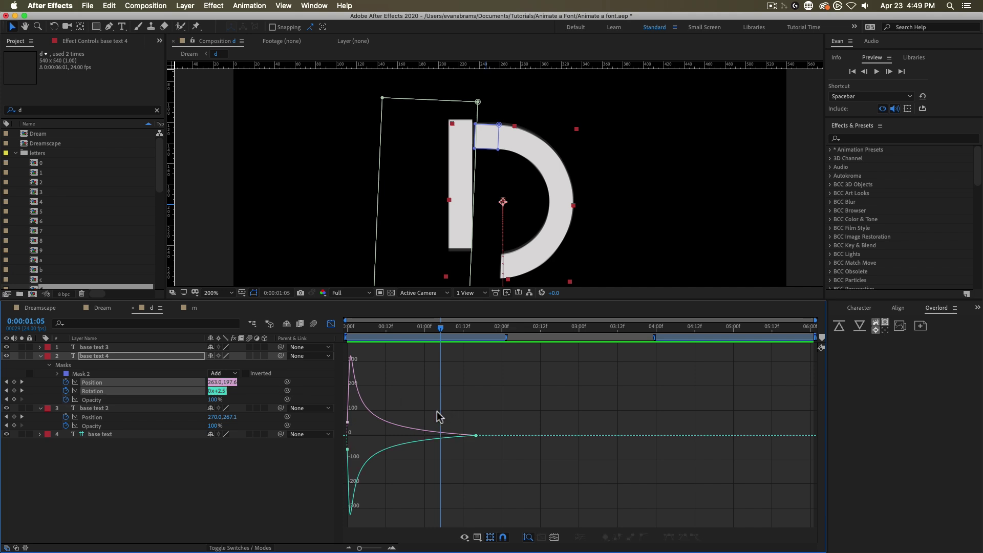
{"action": "key", "text": "shift+F3"}
{"action": "key", "text": "F2"}
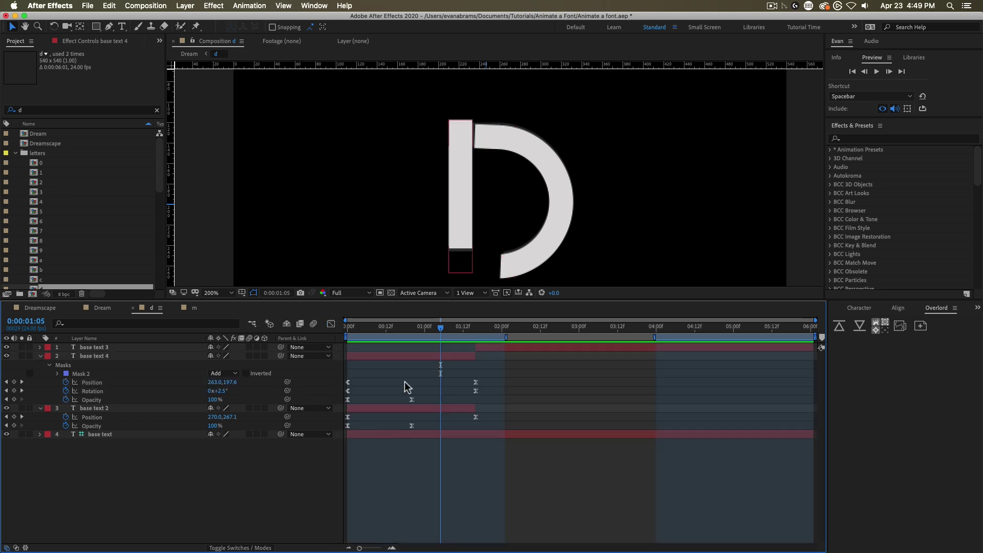
{"action": "key", "text": "Home"}
{"action": "key", "text": "space"}
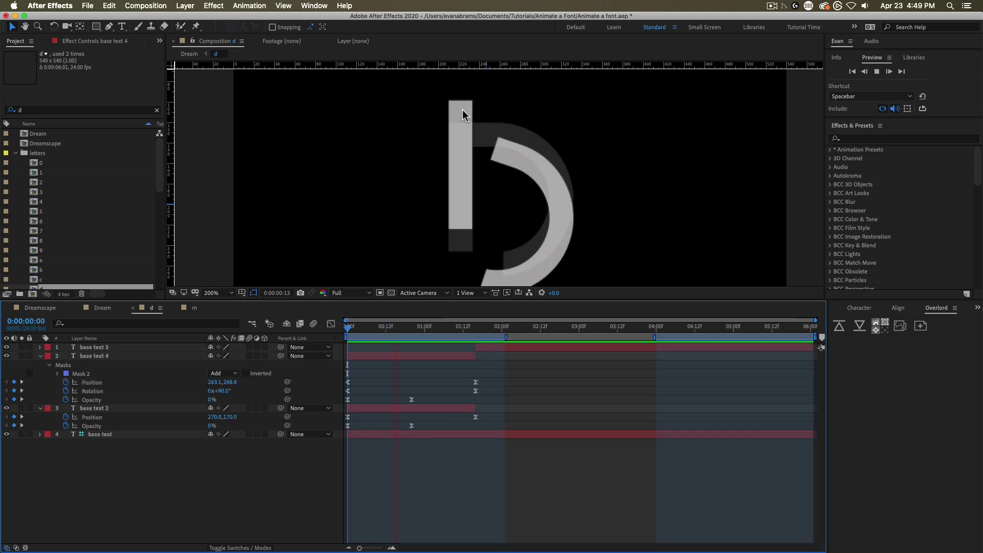
{"action": "key", "text": "space"}
- Preview the Dream composition from the start, stopping on the assembled white DREAM word
{"action": "left_click", "coordinate": [98, 308]}
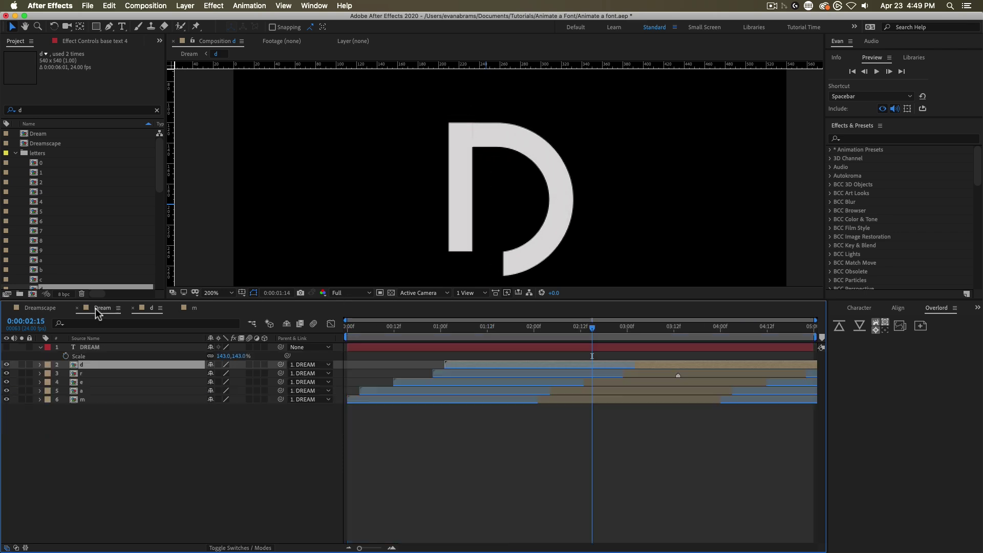
{"action": "key", "text": "Home"}
{"action": "key", "text": "space"}
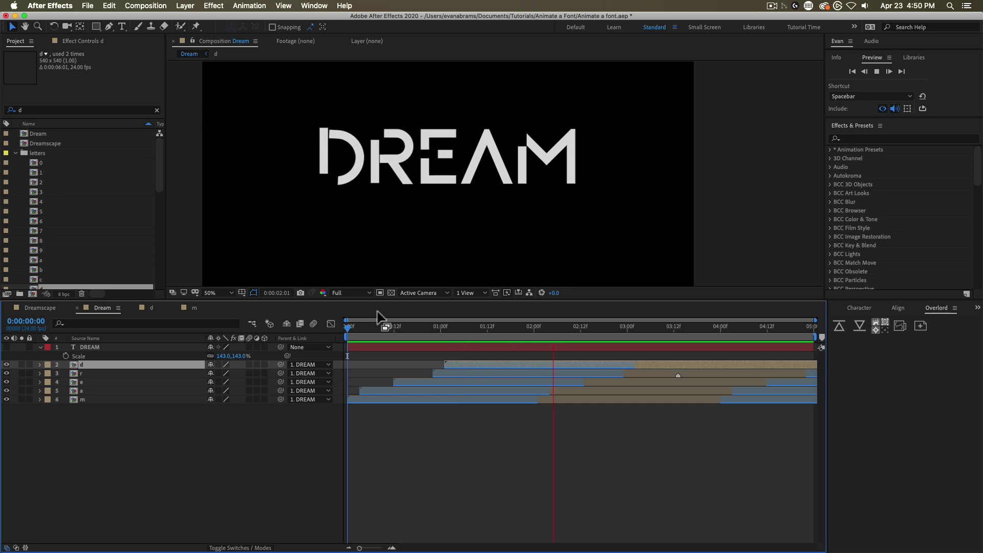
{"action": "key", "text": "space"}
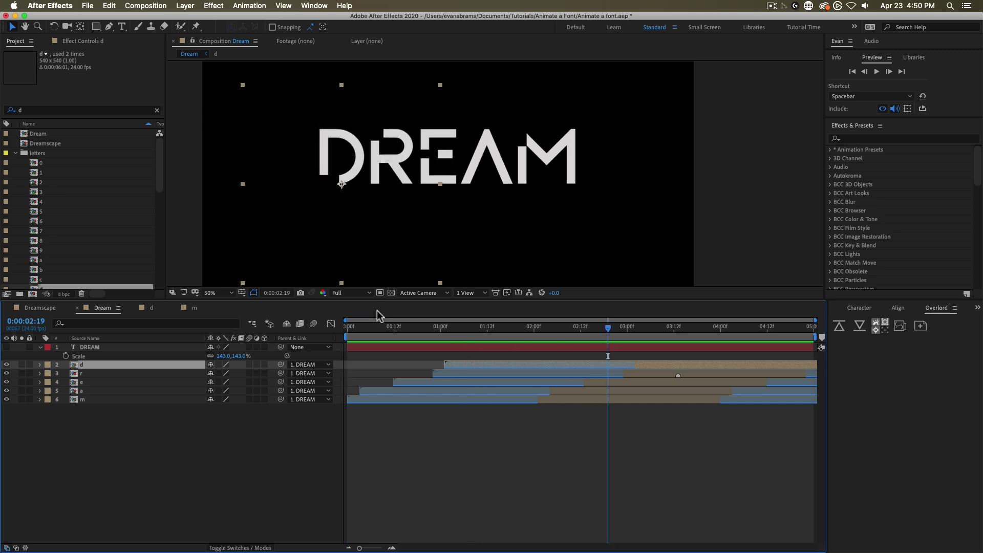
{"action": "left_click", "coordinate": [492, 475]}
{"action": "scroll", "coordinate": [487, 237], "scroll_direction": "down", "scroll_amount": 1}
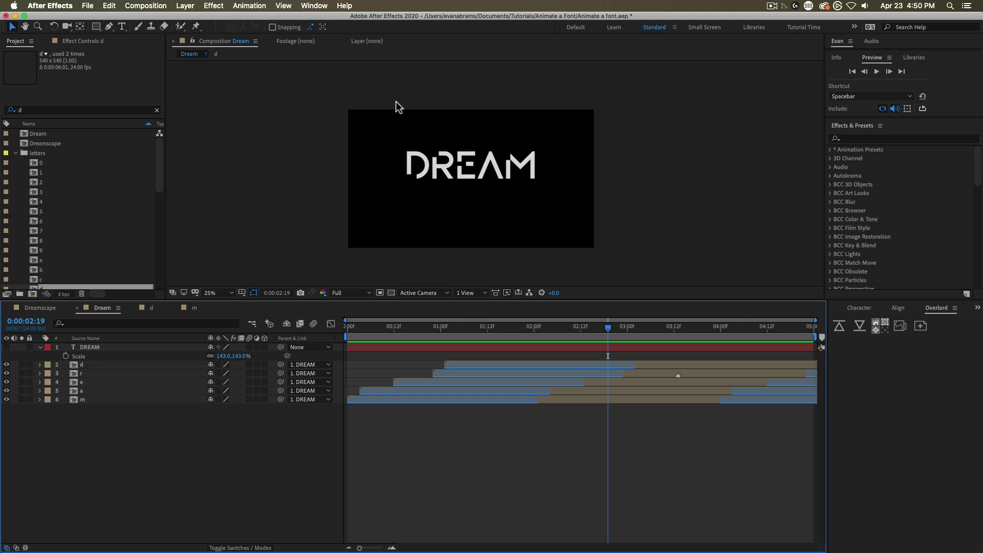
{"action": "scroll", "coordinate": [477, 189], "scroll_direction": "up", "scroll_amount": 1}
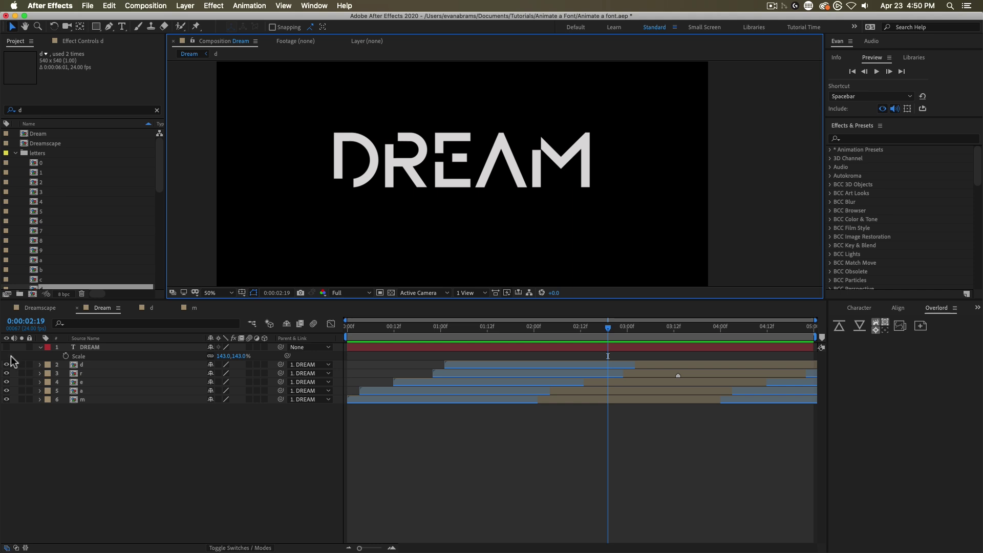
- Inspect the DREAM text layer's font settings and the d letter precomp, then return to Dream
{"action": "left_click", "coordinate": [380, 348]}
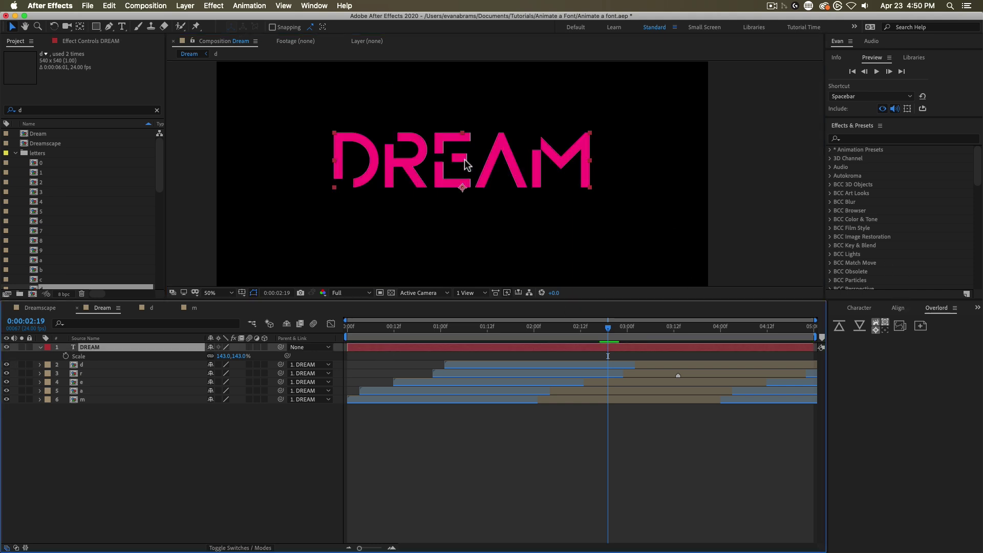
{"action": "left_click", "coordinate": [863, 309]}
{"action": "left_click", "coordinate": [820, 356]}
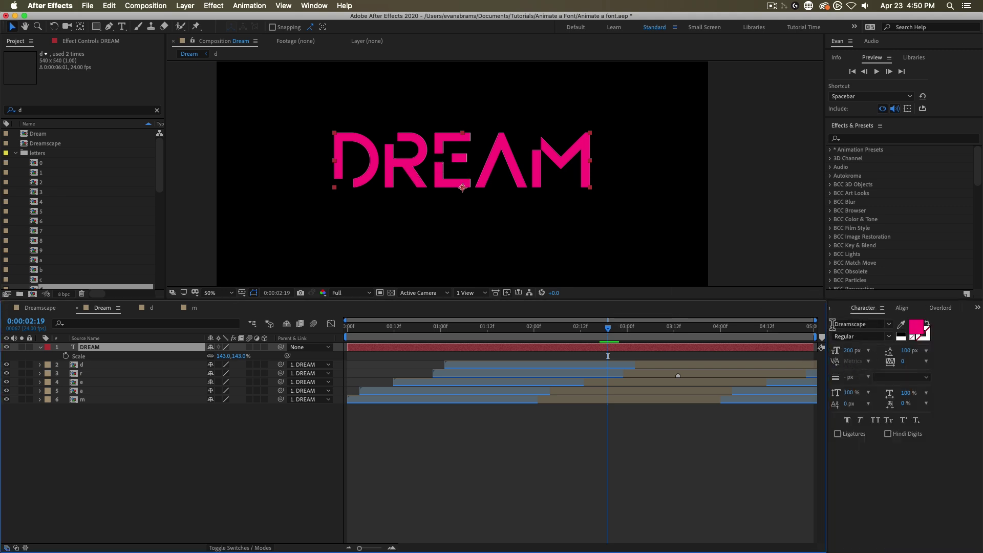
{"action": "double_click", "coordinate": [653, 362]}
{"action": "left_click", "coordinate": [385, 356]}
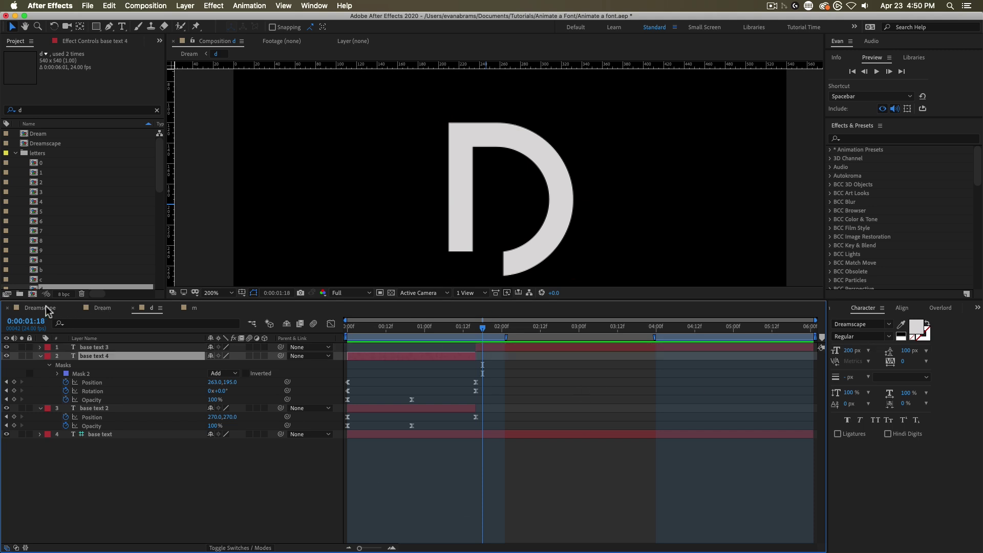
{"action": "left_click", "coordinate": [101, 308]}
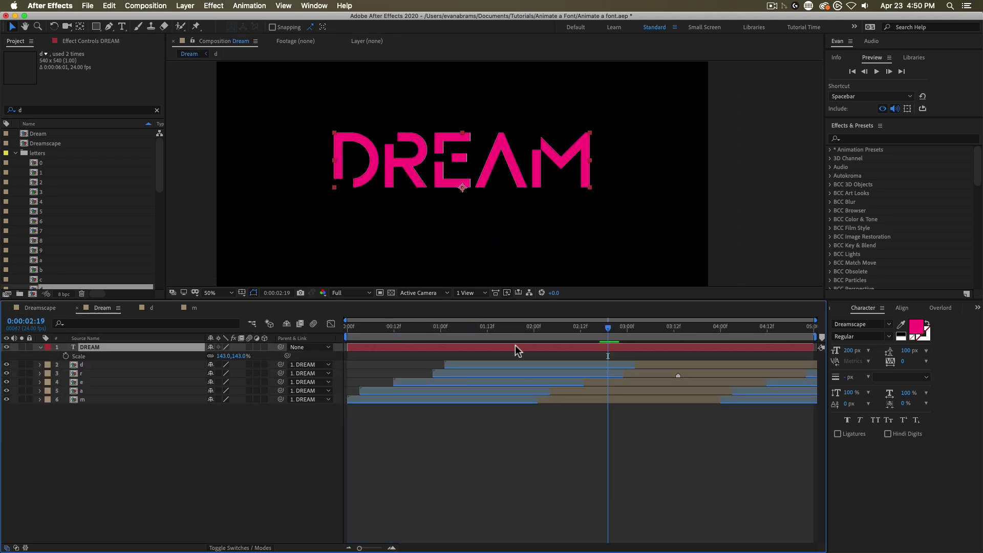
- Move the DREAM text layer to the bottom of the stack, zoom to 50%, view 0:00:02:23
{"action": "left_click", "coordinate": [639, 367]}
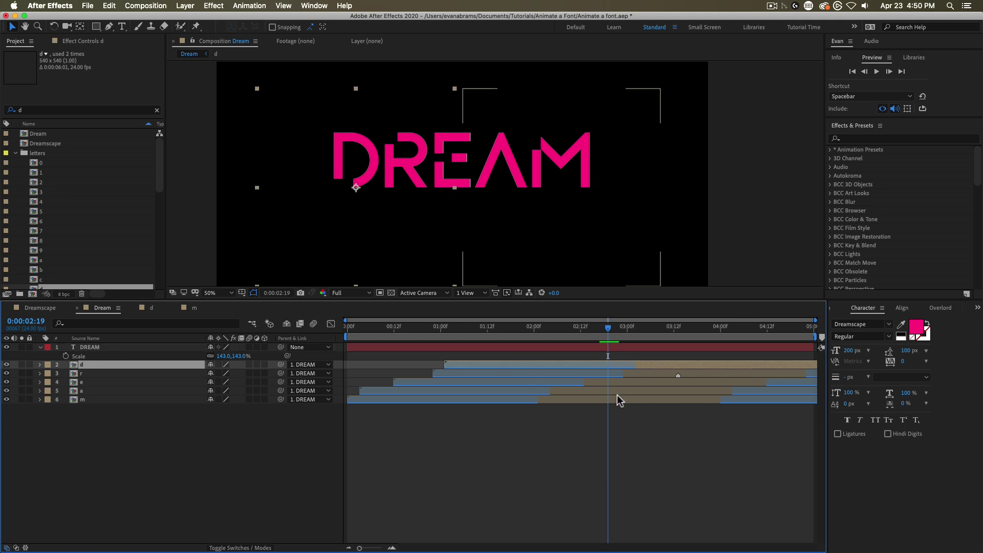
{"action": "left_click", "coordinate": [616, 397], "text": "shift"}
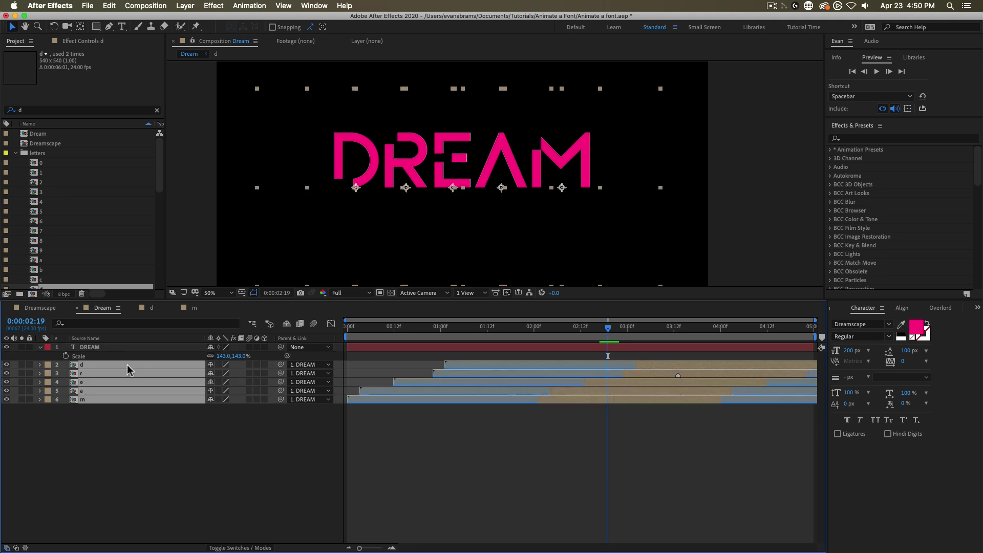
{"action": "left_click", "coordinate": [502, 169]}
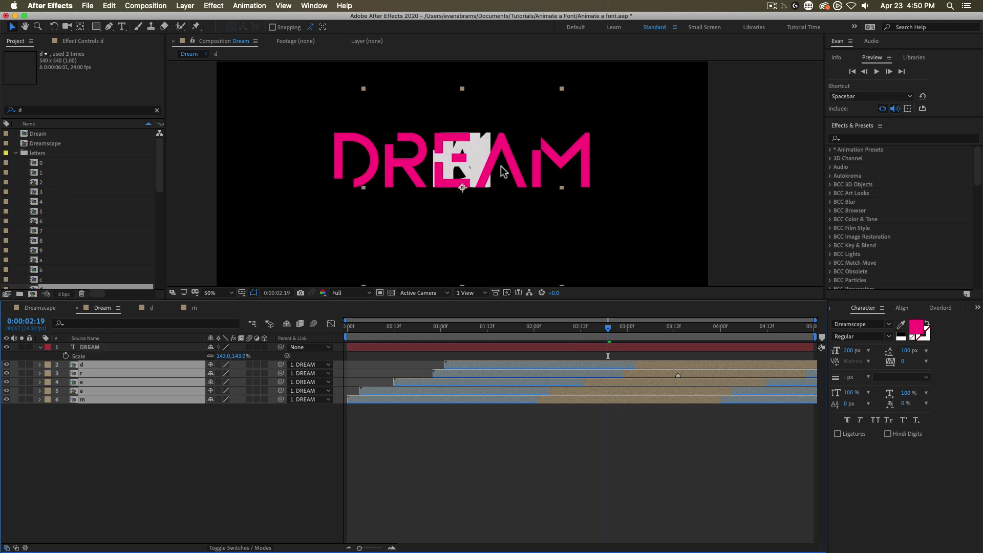
{"action": "left_click", "coordinate": [564, 463]}
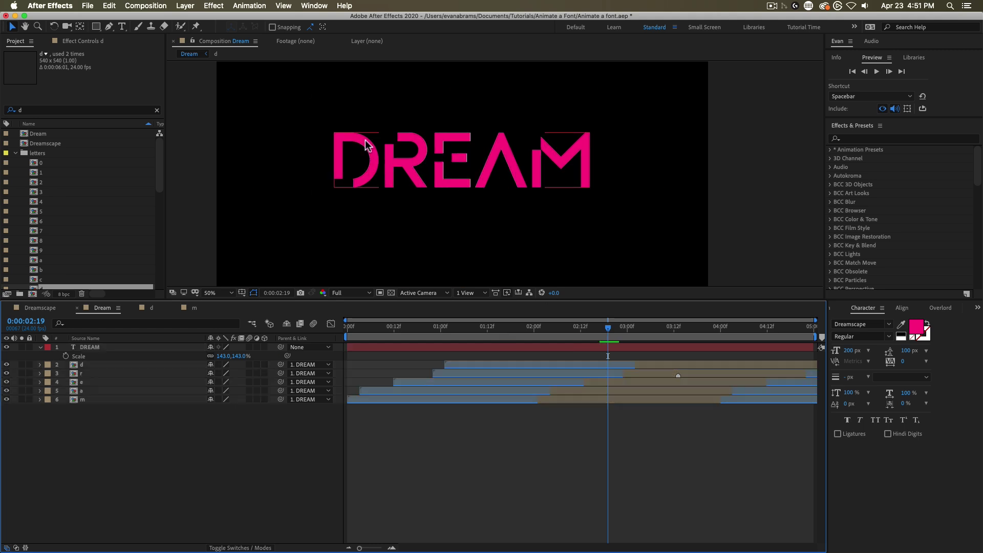
{"action": "scroll", "coordinate": [472, 144], "scroll_direction": "up", "scroll_amount": 2}
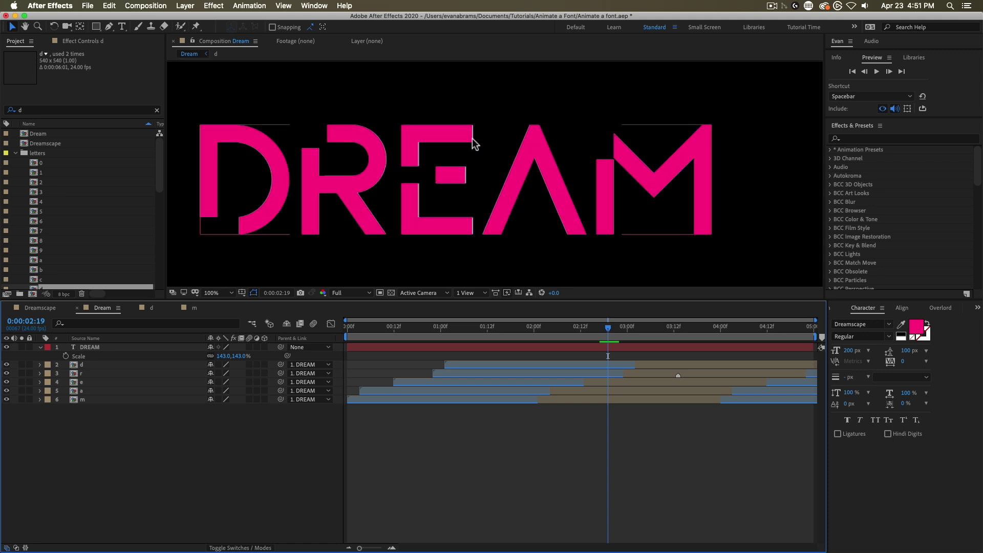
{"action": "left_click_drag", "start_coordinate": [90, 347], "coordinate": [97, 408]}
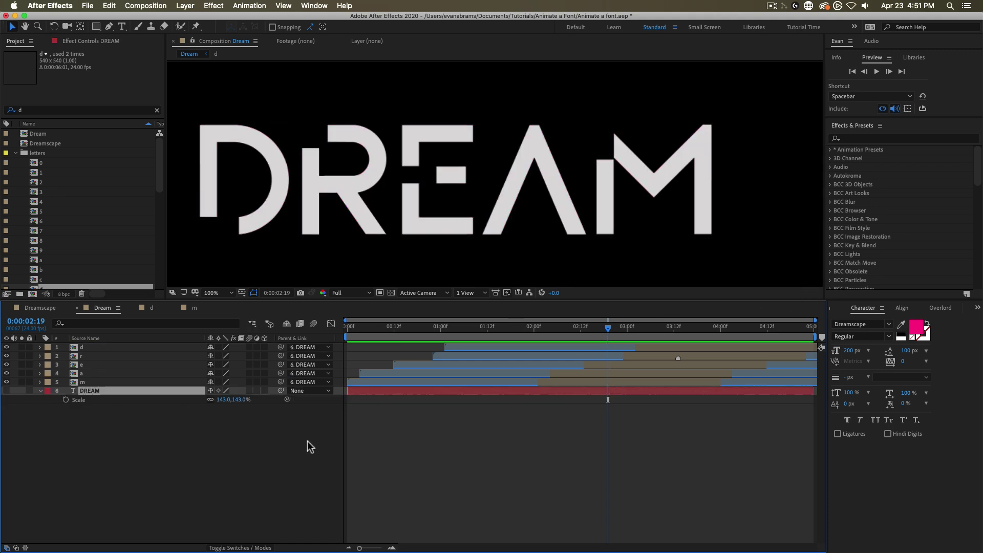
{"action": "key", "text": "comma"}
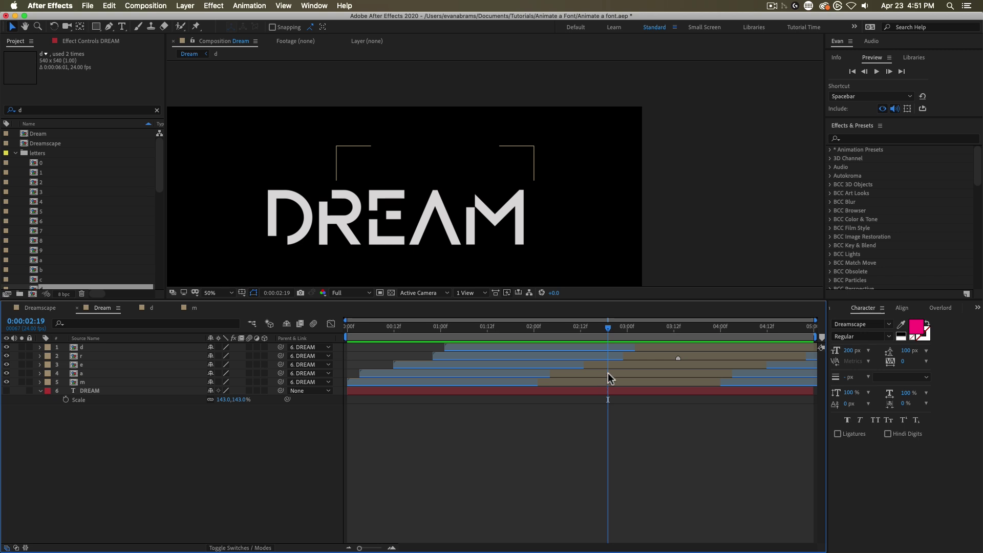
{"action": "mouse_move", "coordinate": [628, 328]}
{"action": "left_mouse_down"}
{"action": "mouse_move", "coordinate": [638, 328]}
{"action": "mouse_move", "coordinate": [623, 328]}
{"action": "left_mouse_up"}
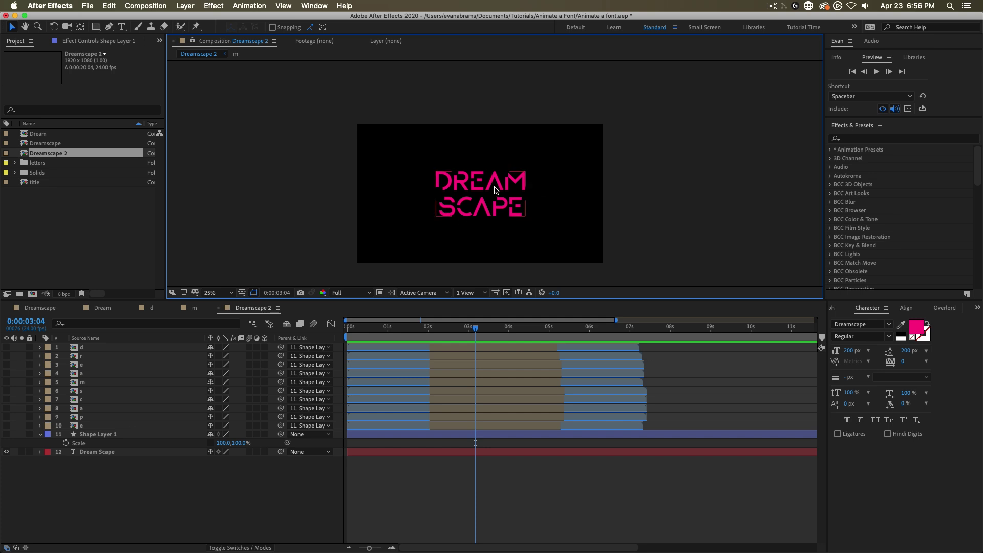
- Make letter layers 1–10 visible, hide the pink Dream Scape text layer, select Shape Layer 1
{"action": "scroll", "coordinate": [500, 192], "scroll_direction": "up", "scroll_amount": 2}
{"action": "key", "text": "v"}
{"action": "left_click", "coordinate": [43, 427]}
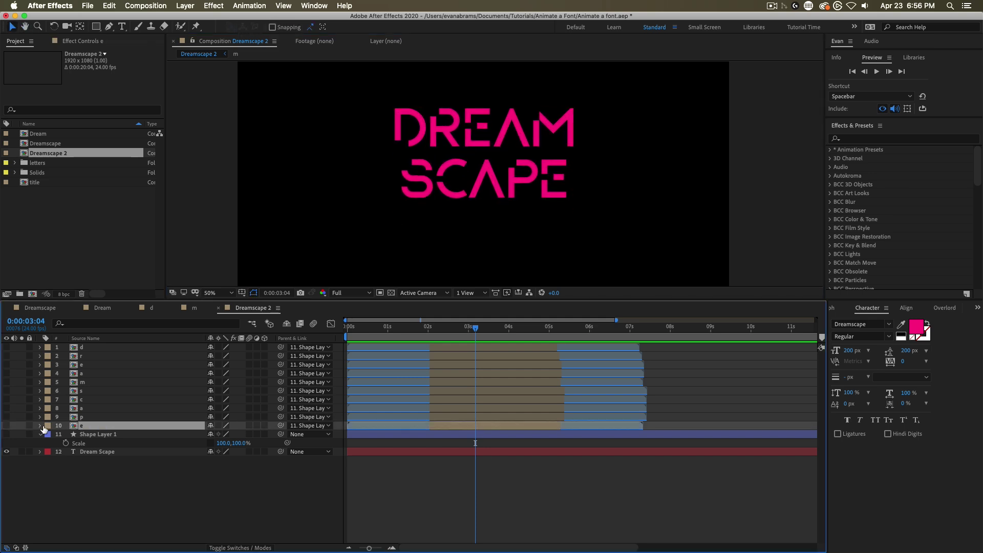
{"action": "left_click_drag", "start_coordinate": [7, 426], "coordinate": [7, 347]}
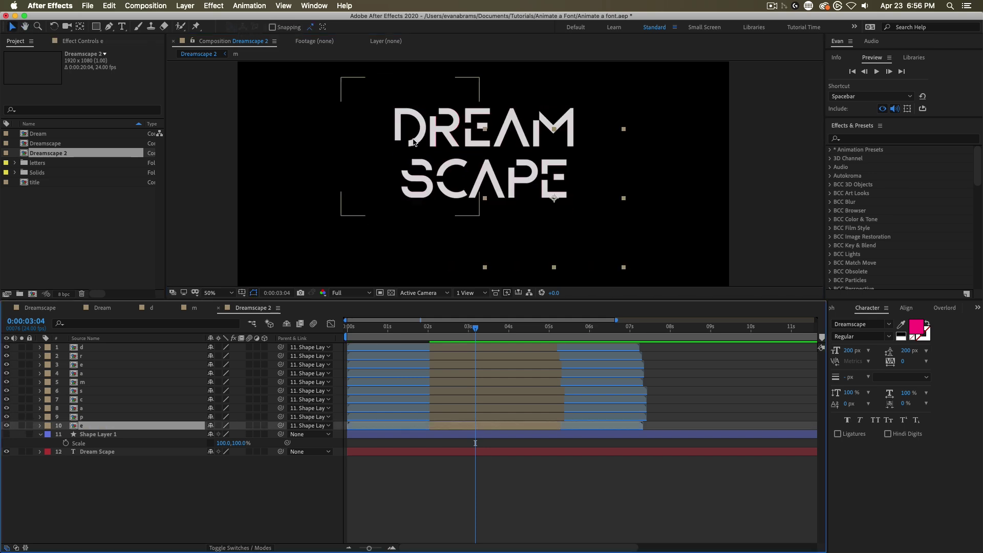
{"action": "left_click", "coordinate": [7, 452]}
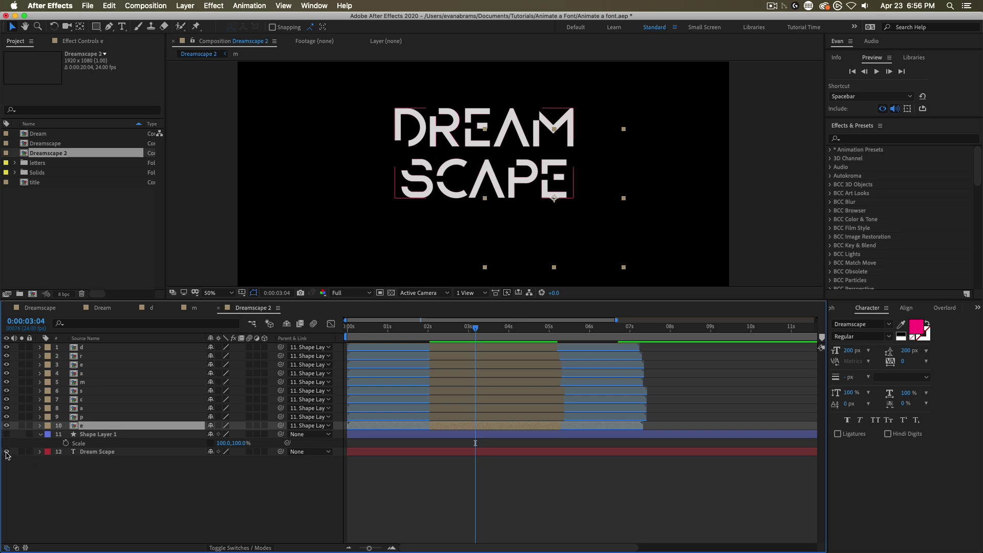
{"action": "left_click", "coordinate": [7, 453]}
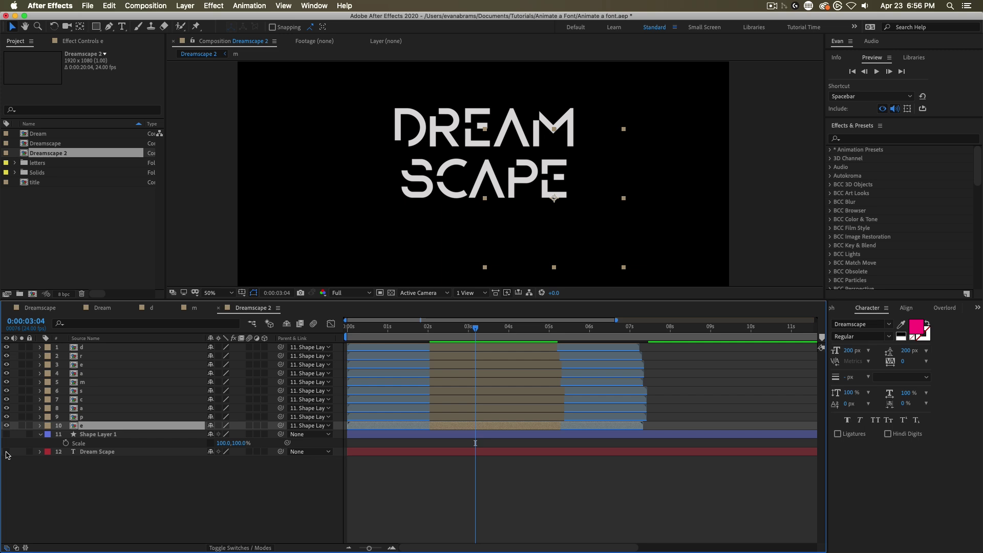
{"action": "left_click", "coordinate": [101, 434]}
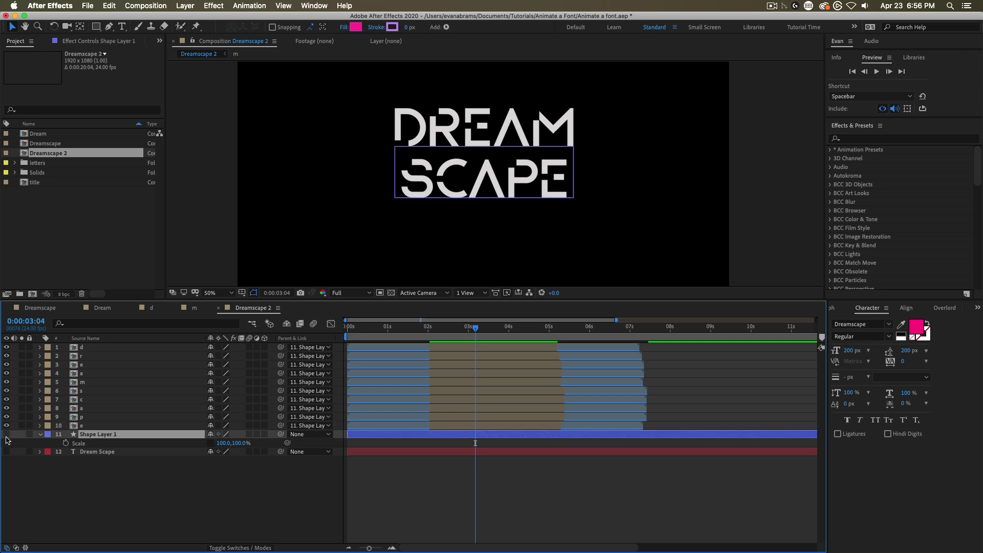
- Make Shape Layer 1 visible so its pink rectangle shows behind SCAPE, fitting the comp
{"action": "left_click", "coordinate": [7, 435]}
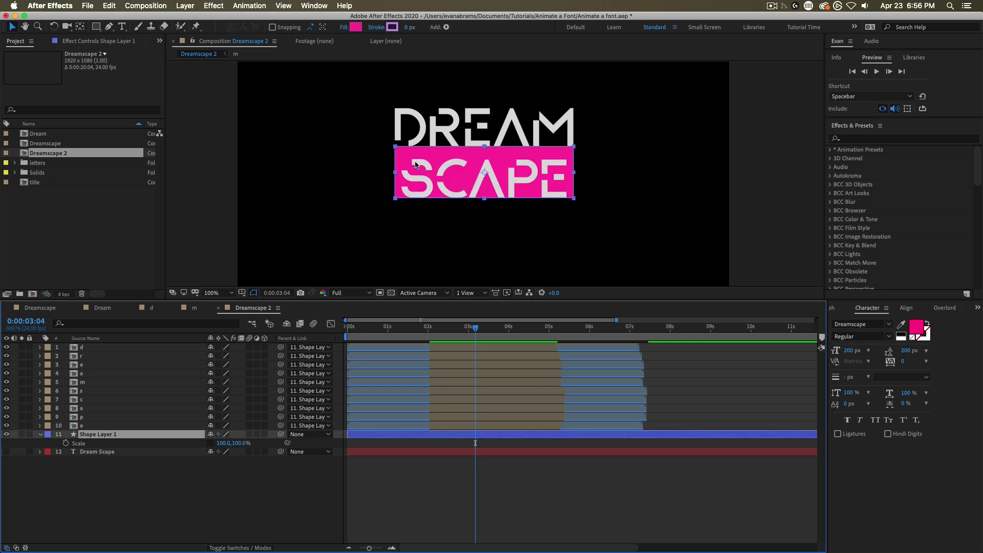
{"action": "scroll", "coordinate": [416, 165], "scroll_direction": "up", "scroll_amount": 2}
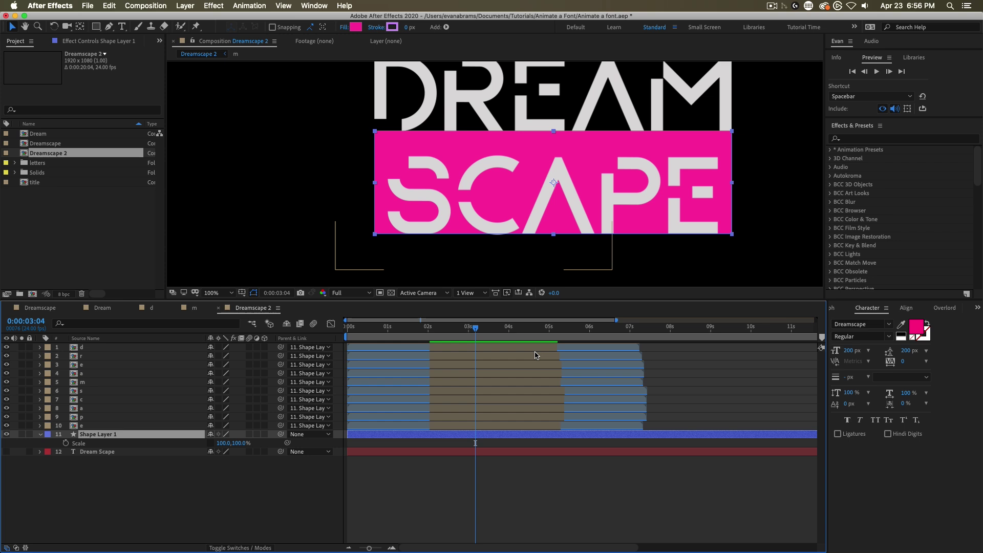
{"action": "key", "text": "comma"}
{"action": "key", "text": "comma"}
{"action": "key", "text": "comma"}
{"action": "key", "text": "comma"}
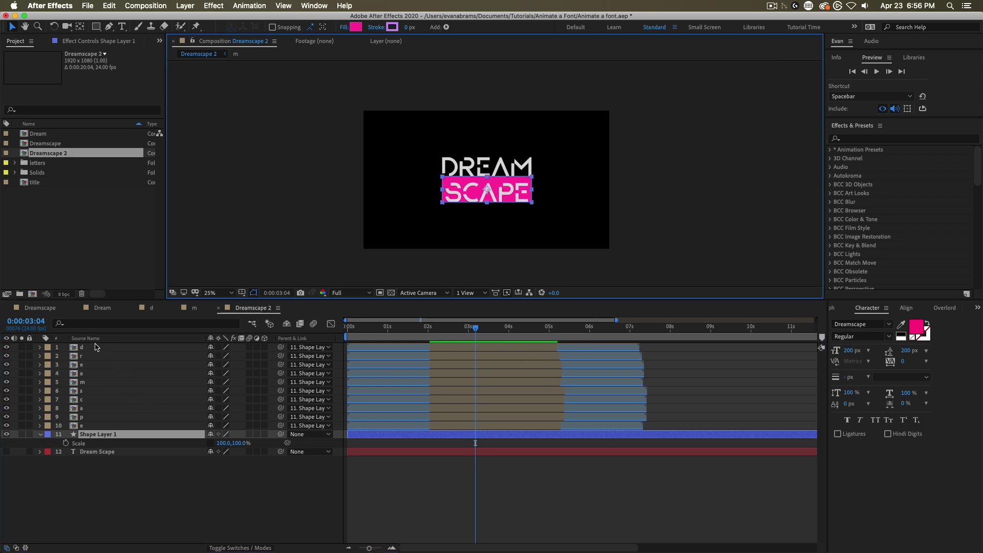
{"action": "left_click_drag", "start_coordinate": [95, 348], "coordinate": [97, 367]}
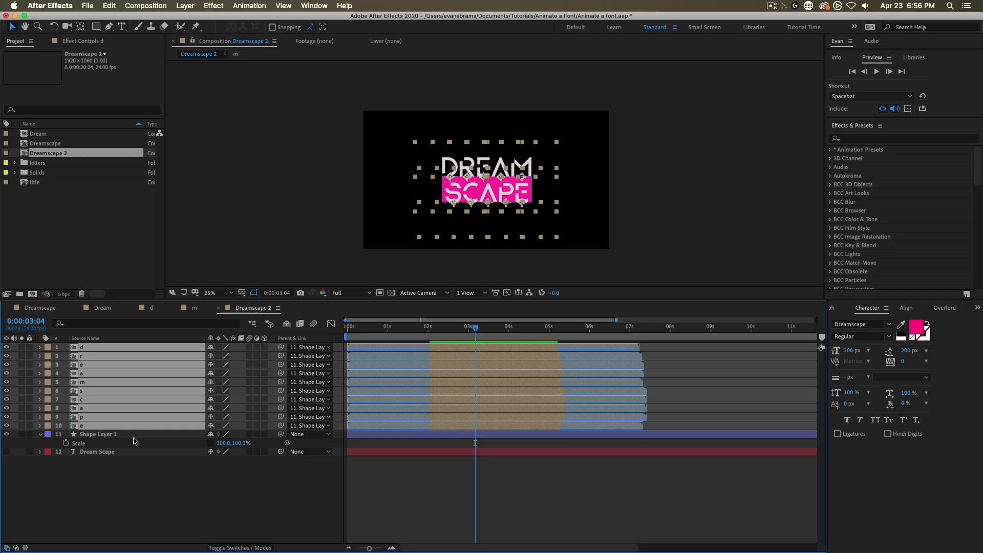
{"action": "left_click", "coordinate": [125, 436]}
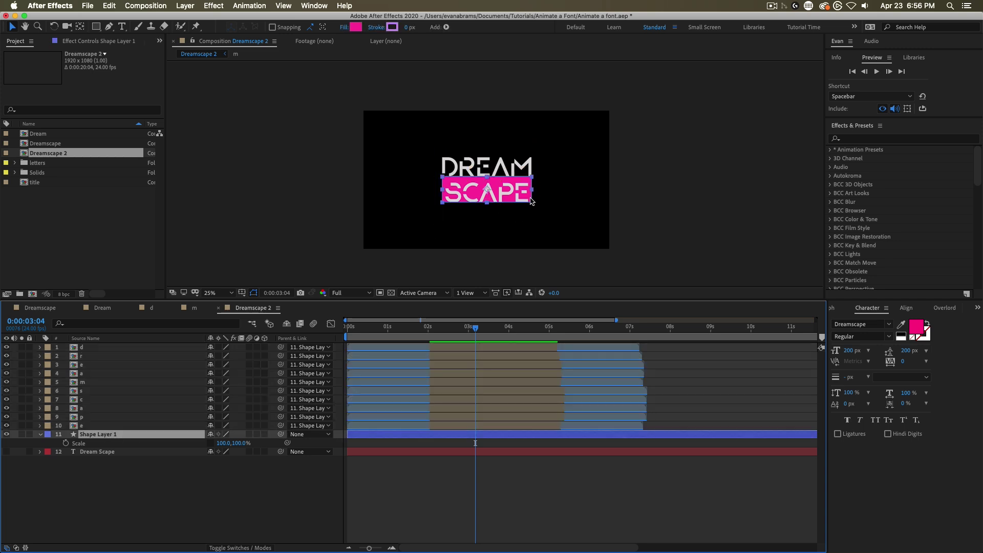
{"action": "key", "text": "period"}
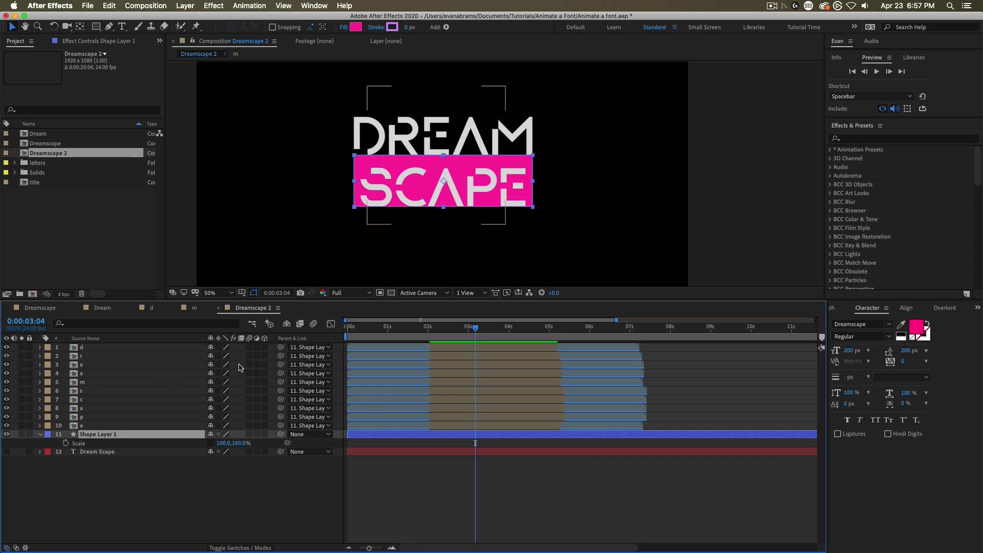
- Reveal and inspect the letter layer d's scale-compensation expression on Scale
{"action": "left_click", "coordinate": [62, 348]}
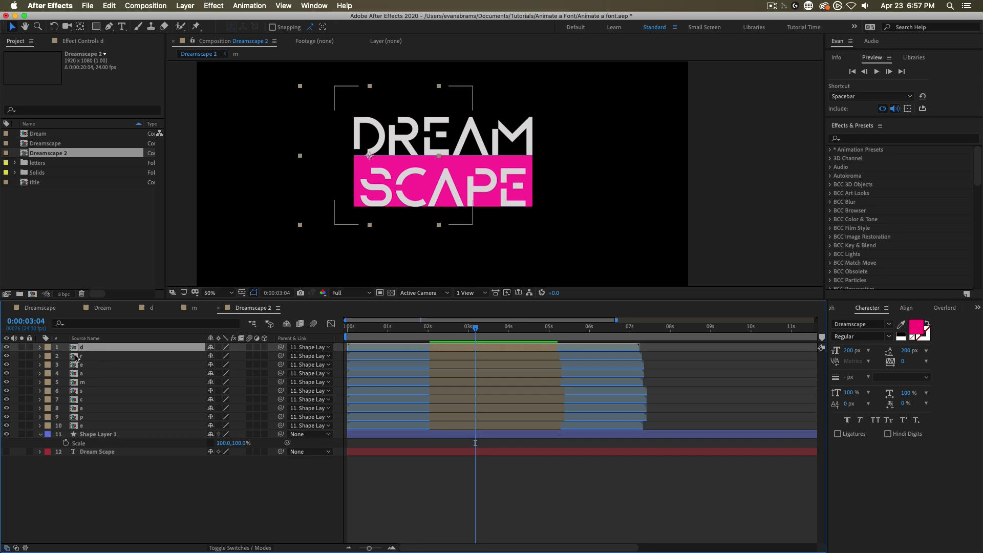
{"action": "key", "text": "s"}
{"action": "left_click", "coordinate": [57, 357]}
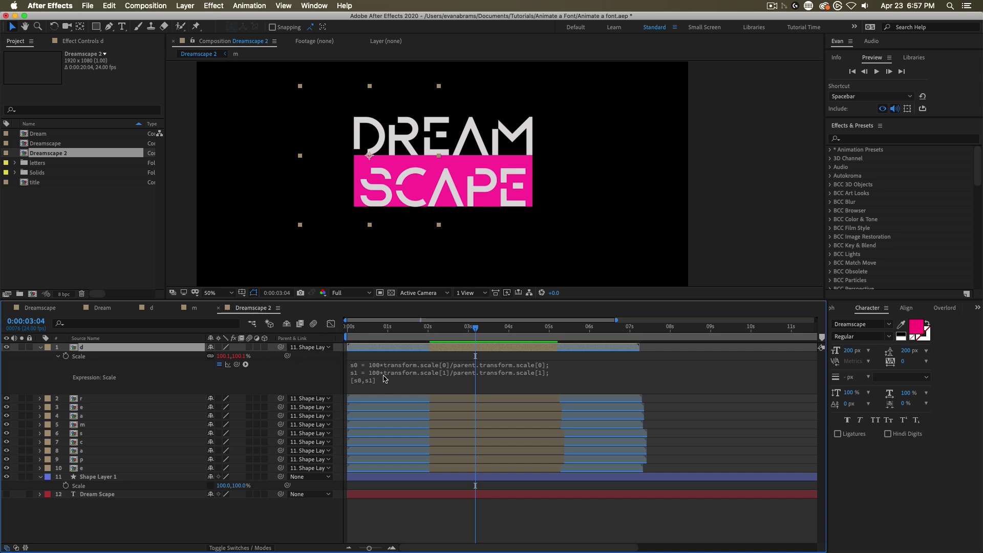
{"action": "left_click", "coordinate": [385, 379]}
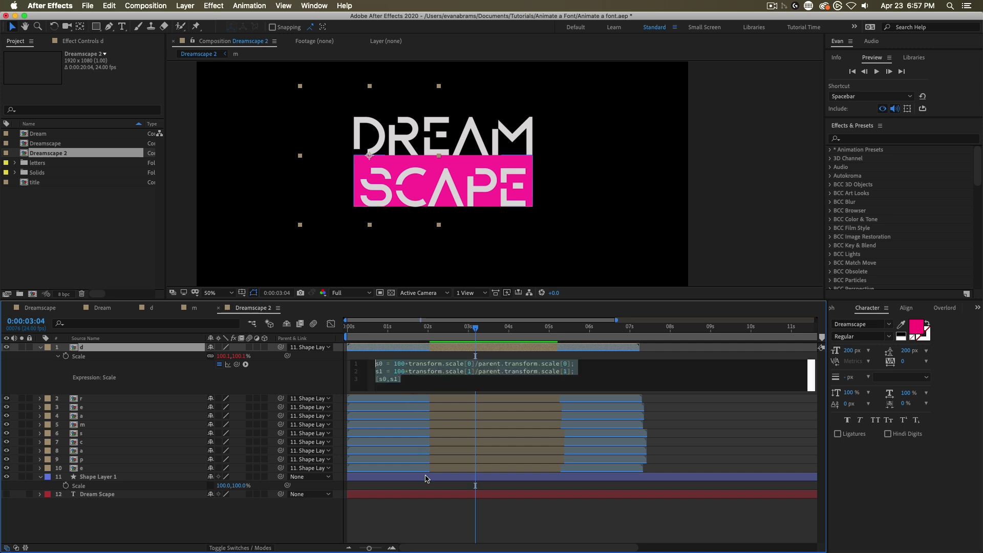
- Hide Shape Layer 1 and scrub its Scale to 163, 99% to widen letter tracking
{"action": "left_click", "coordinate": [428, 482]}
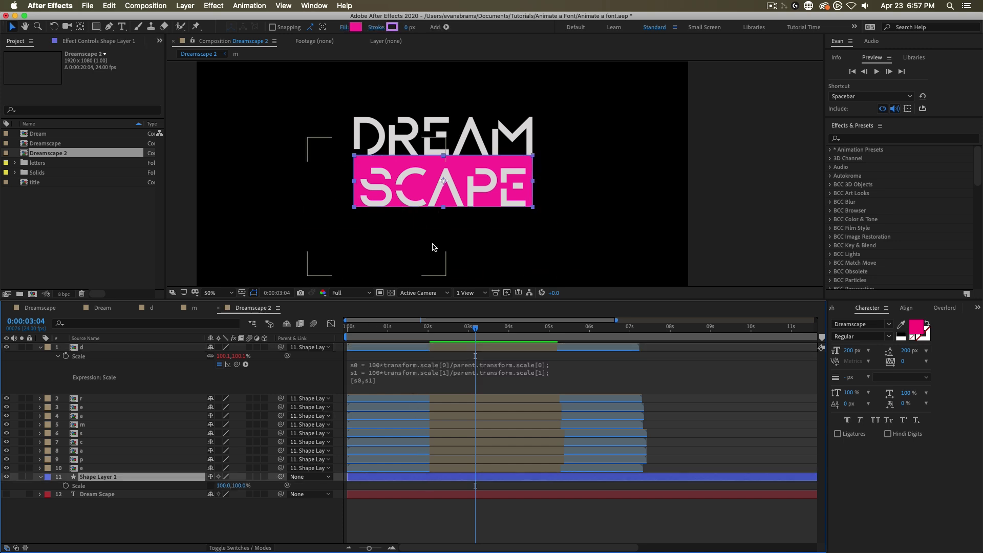
{"action": "scroll", "coordinate": [432, 248], "scroll_direction": "down", "scroll_amount": 2}
{"action": "left_click", "coordinate": [6, 477]}
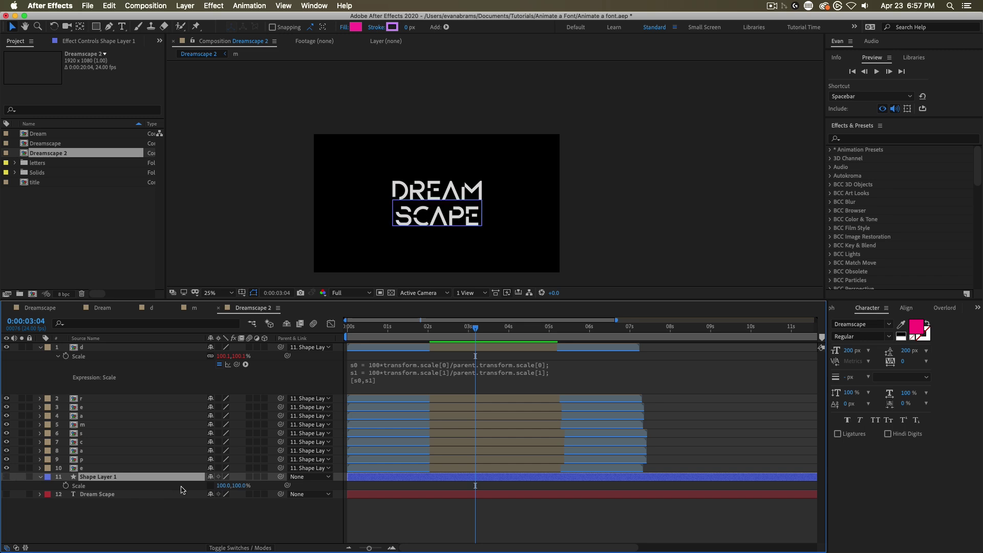
{"action": "left_click_drag", "start_coordinate": [221, 489], "coordinate": [253, 483]}
{"action": "left_click_drag", "start_coordinate": [282, 477], "coordinate": [369, 425]}
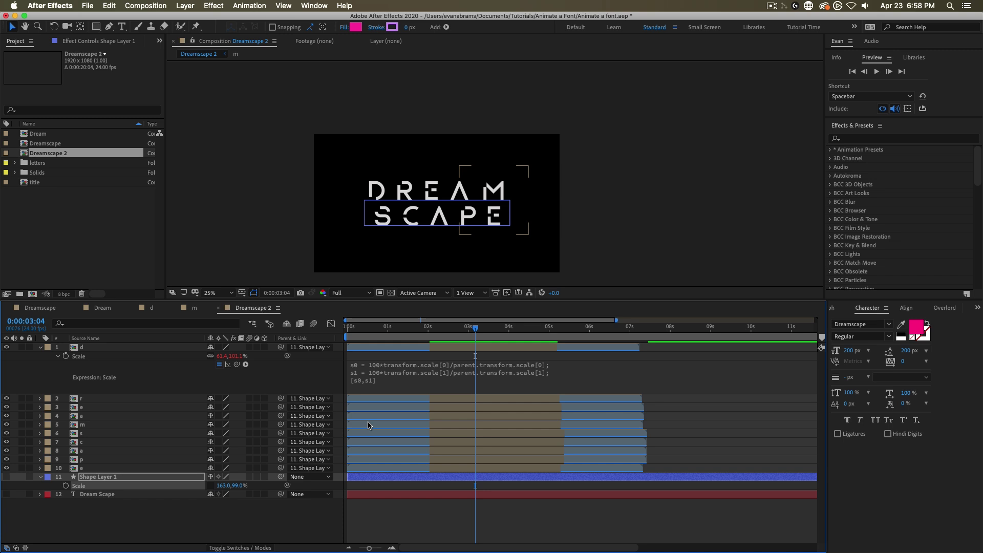
{"action": "left_click", "coordinate": [493, 507]}
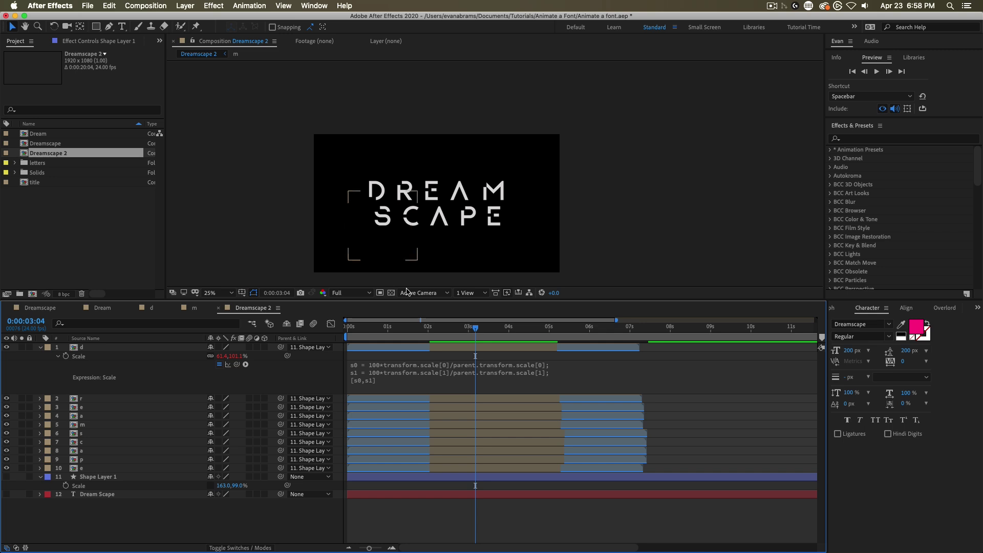
- Offset the d, r, e and remaining letter layer bars into a staggered cascade in time
{"action": "left_click_drag", "start_coordinate": [462, 356], "coordinate": [466, 470]}
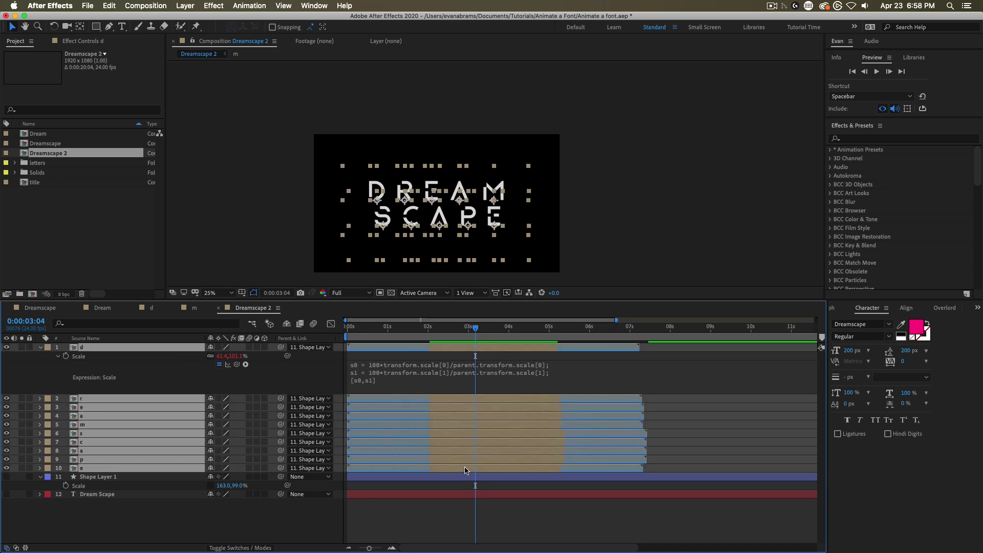
{"action": "key", "text": "F2"}
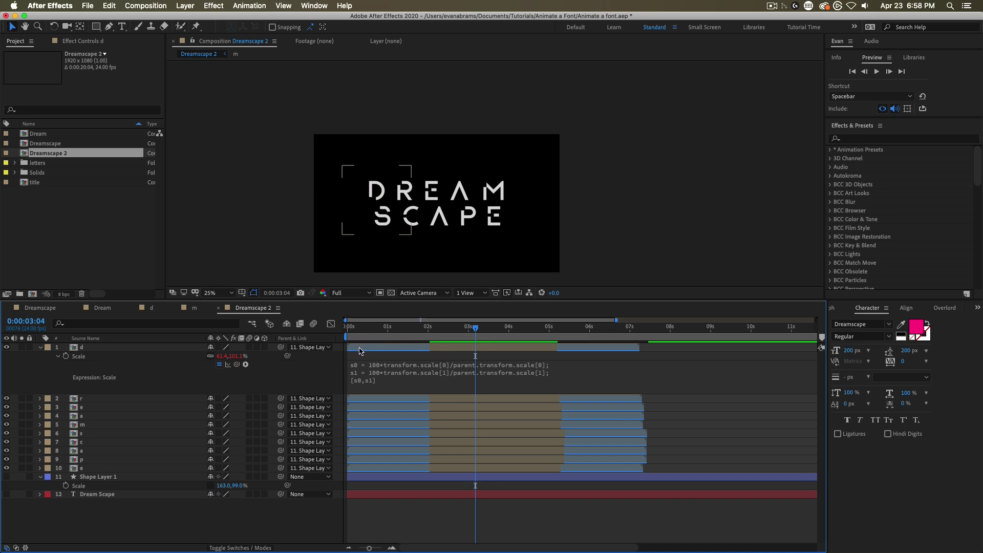
{"action": "left_click_drag", "start_coordinate": [457, 351], "coordinate": [501, 353]}
{"action": "left_click_drag", "start_coordinate": [472, 400], "coordinate": [508, 409]}
{"action": "left_click_drag", "start_coordinate": [492, 416], "coordinate": [514, 416]}
{"action": "left_click_drag", "start_coordinate": [472, 442], "coordinate": [486, 442]}
{"action": "left_click_drag", "start_coordinate": [486, 424], "coordinate": [473, 463]}
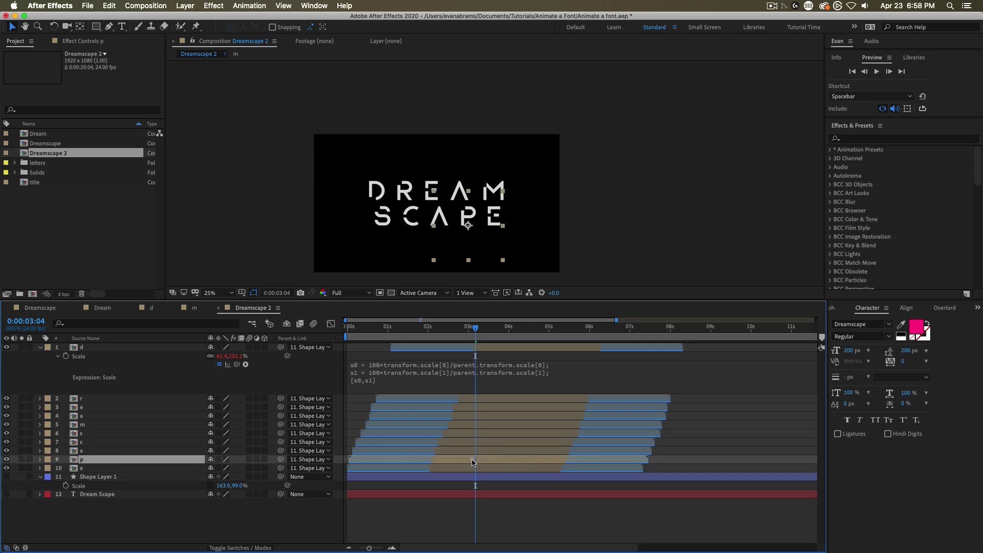
{"action": "left_click_drag", "start_coordinate": [460, 348], "coordinate": [449, 354]}
{"action": "left_click_drag", "start_coordinate": [414, 408], "coordinate": [418, 408]}
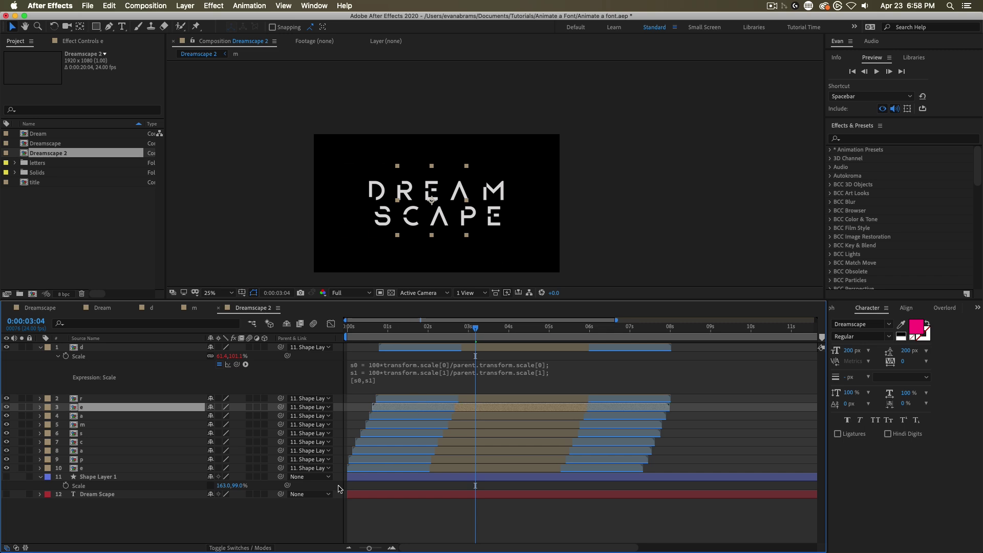
- Trim and extend the d and r layers' out points, then preview the staggered animation
{"action": "left_click_drag", "start_coordinate": [671, 347], "coordinate": [652, 351]}
{"action": "mouse_move", "coordinate": [670, 398]}
{"action": "left_mouse_down"}
{"action": "mouse_move", "coordinate": [628, 399]}
{"action": "mouse_move", "coordinate": [655, 408]}
{"action": "left_mouse_up"}
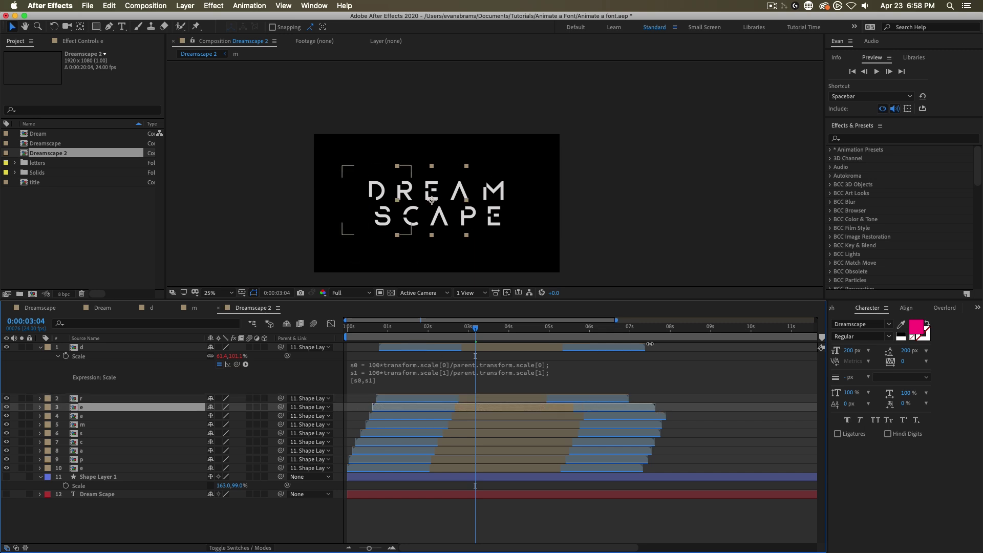
{"action": "left_click_drag", "start_coordinate": [650, 344], "coordinate": [699, 348]}
{"action": "left_click_drag", "start_coordinate": [628, 399], "coordinate": [695, 399]}
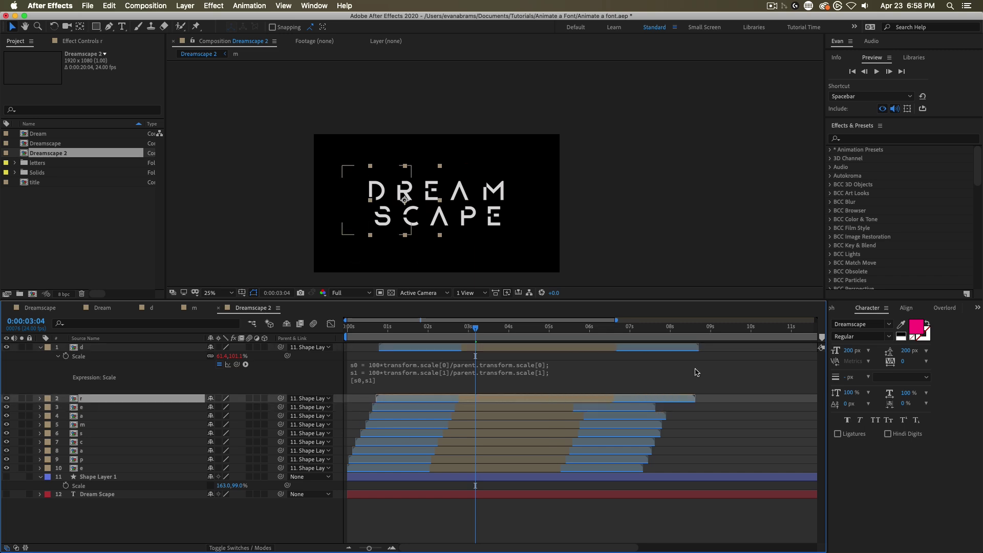
{"action": "left_click_drag", "start_coordinate": [414, 328], "coordinate": [448, 329]}
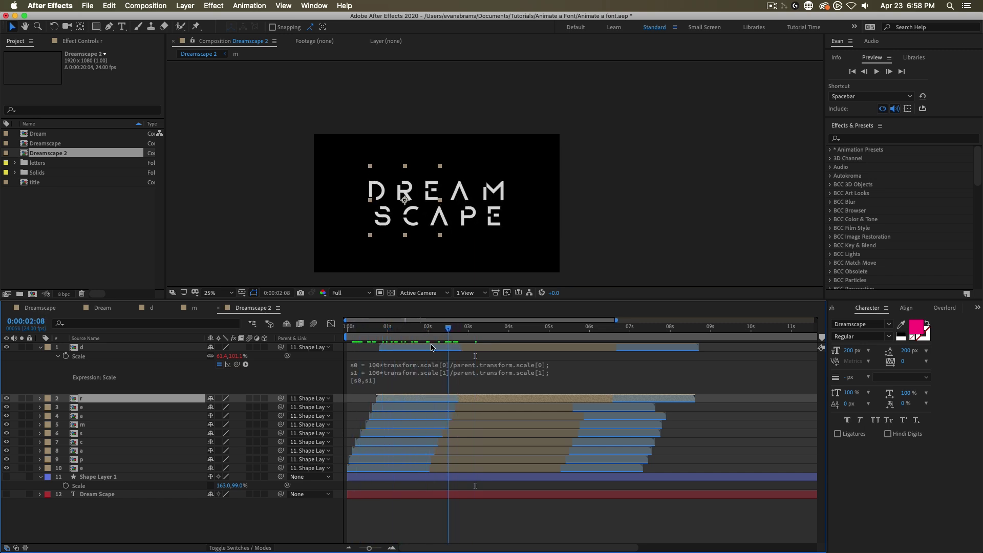
{"action": "key", "text": "space"}
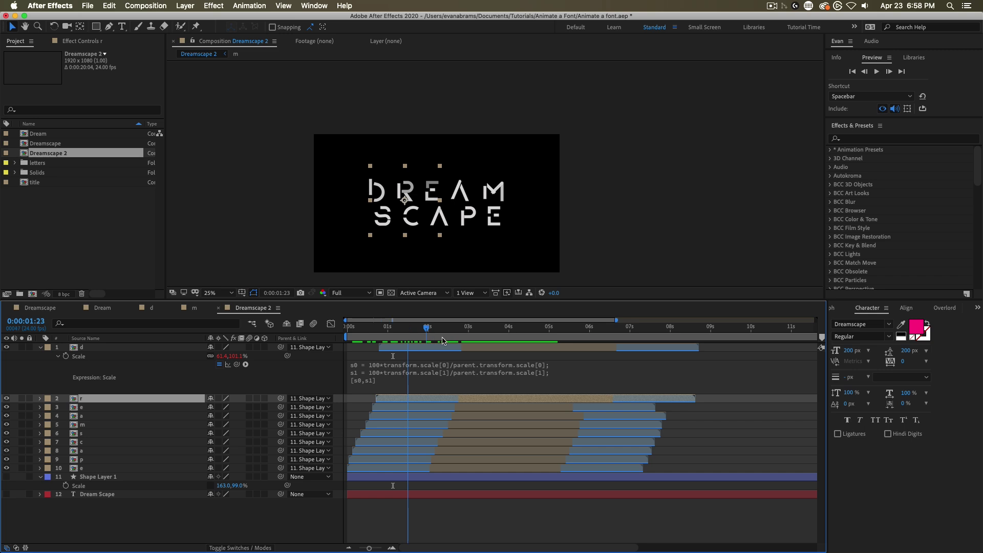
{"action": "left_click_drag", "start_coordinate": [443, 342], "coordinate": [507, 348]}
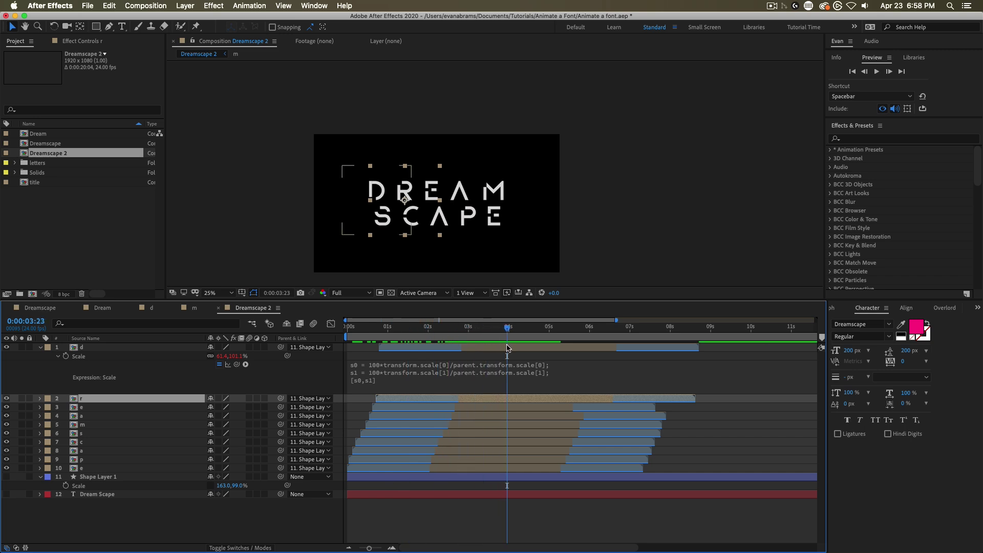
{"action": "left_click", "coordinate": [256, 6]}
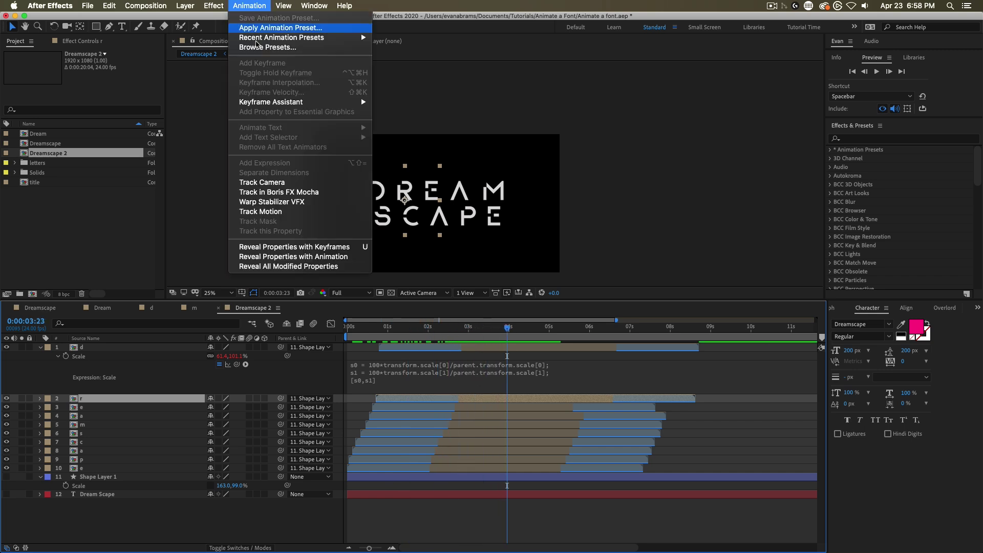
{"action": "mouse_move", "coordinate": [274, 104]}
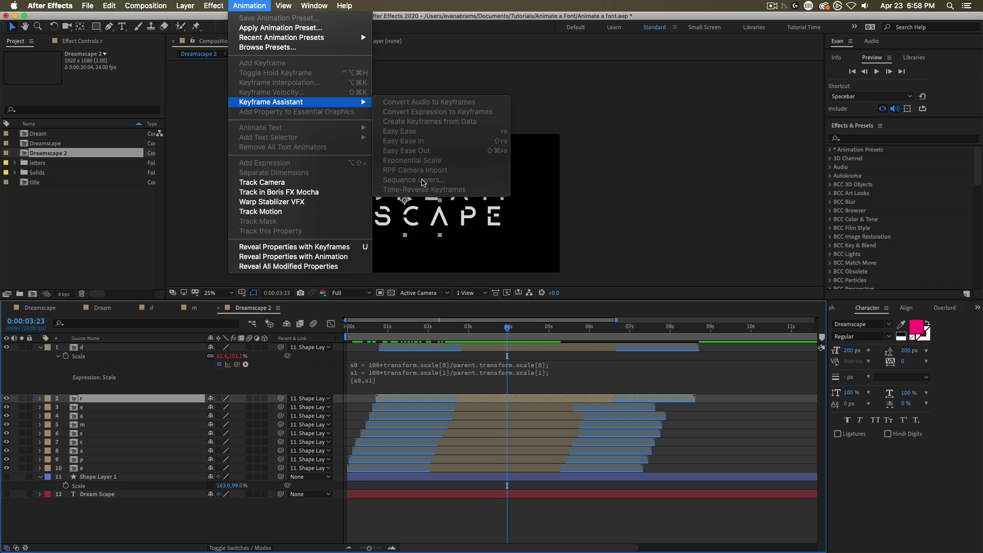
{"action": "left_click", "coordinate": [556, 424]}
{"action": "left_click", "coordinate": [526, 349]}
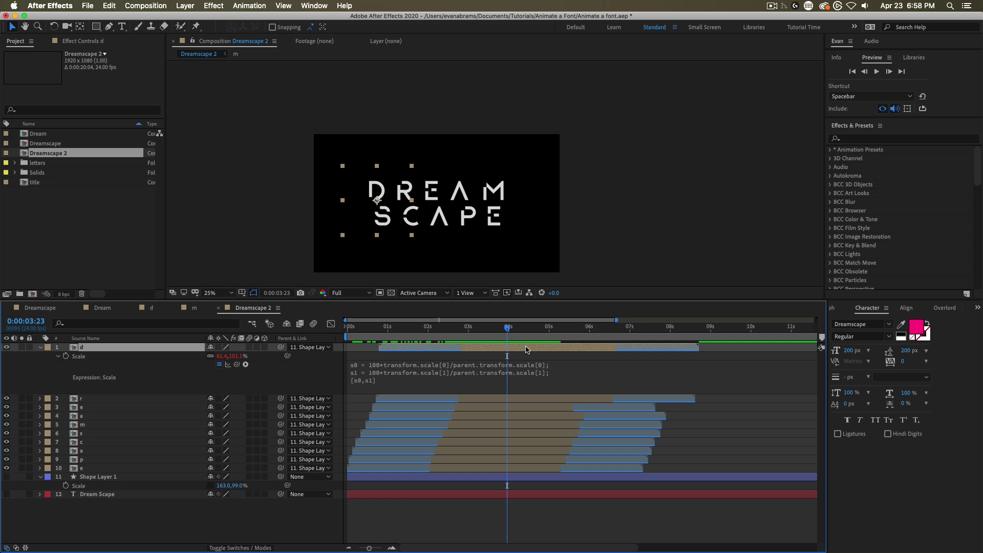
{"action": "left_click", "coordinate": [485, 336]}
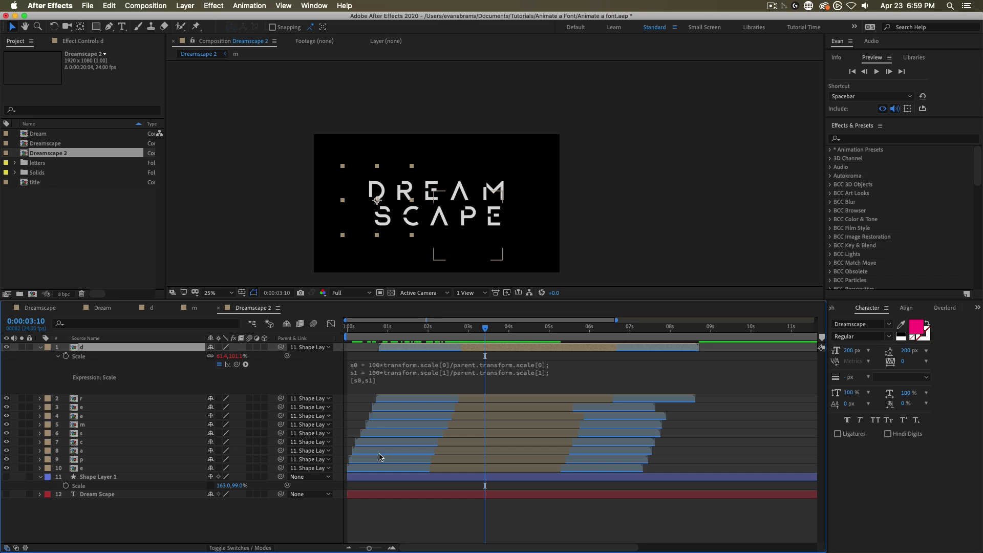
{"action": "left_click", "coordinate": [464, 335]}
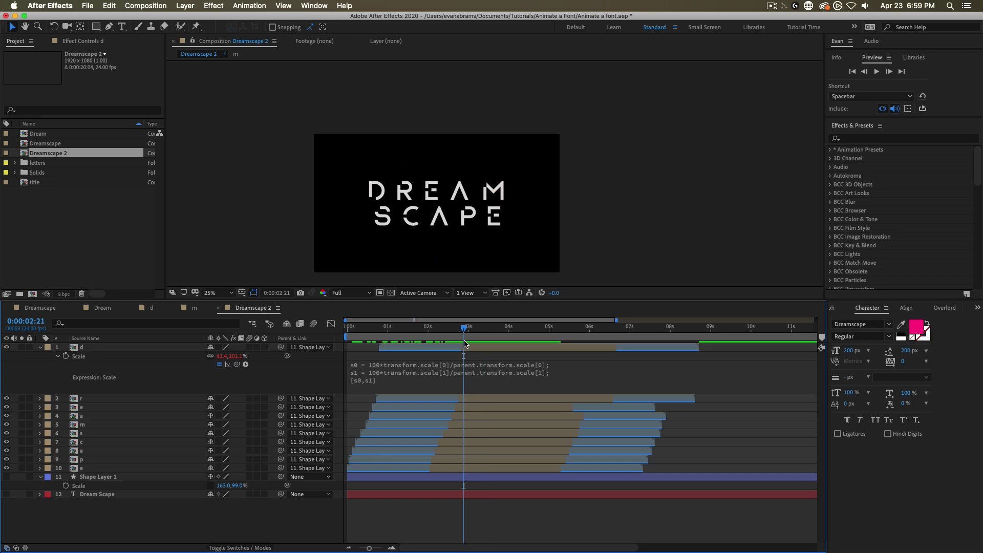
{"action": "left_click", "coordinate": [472, 469]}
{"action": "left_click", "coordinate": [474, 347], "text": "shift"}
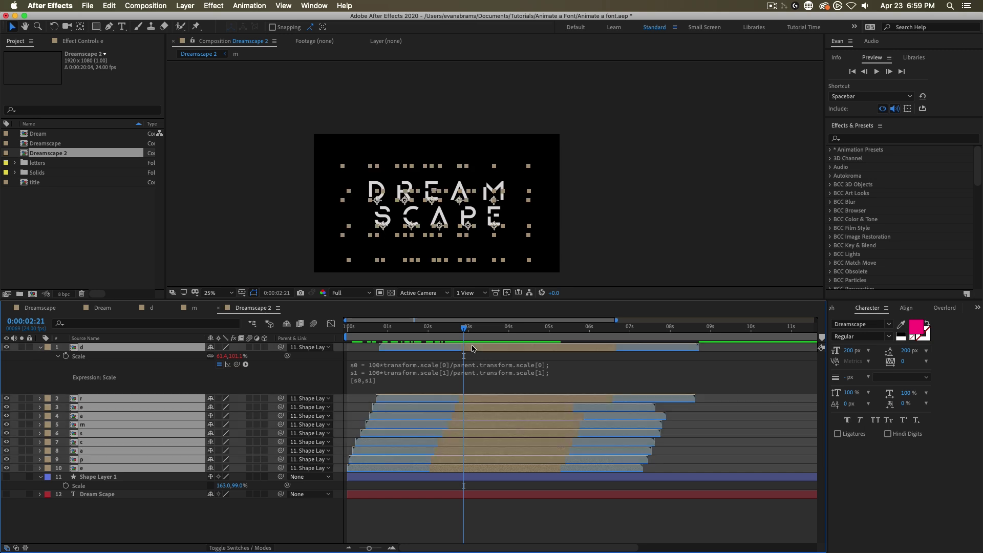
{"action": "left_click", "coordinate": [480, 361]}
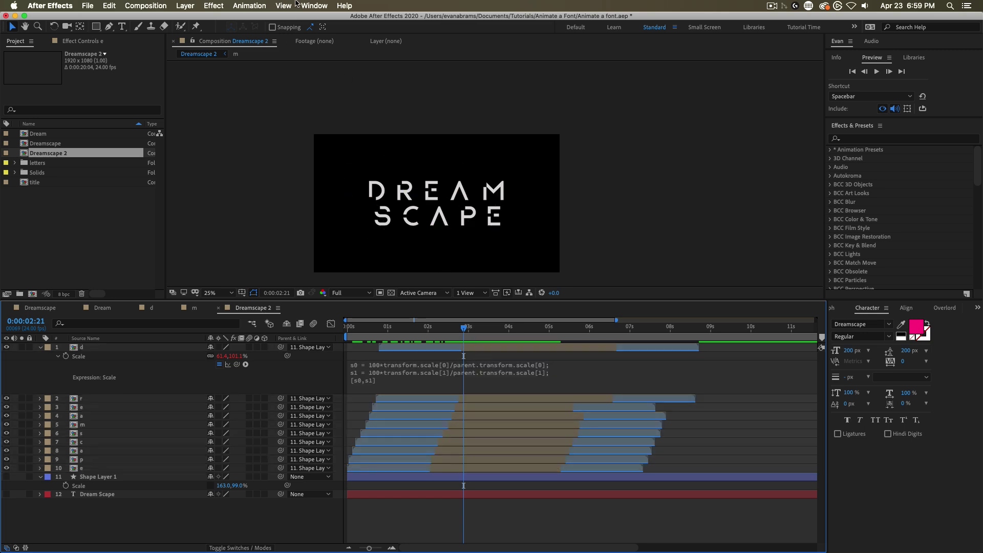
- Restagger the ten letter layers along an eased curve using the Lazy 2 extension
{"action": "left_click", "coordinate": [307, 5]}
{"action": "mouse_move", "coordinate": [314, 60]}
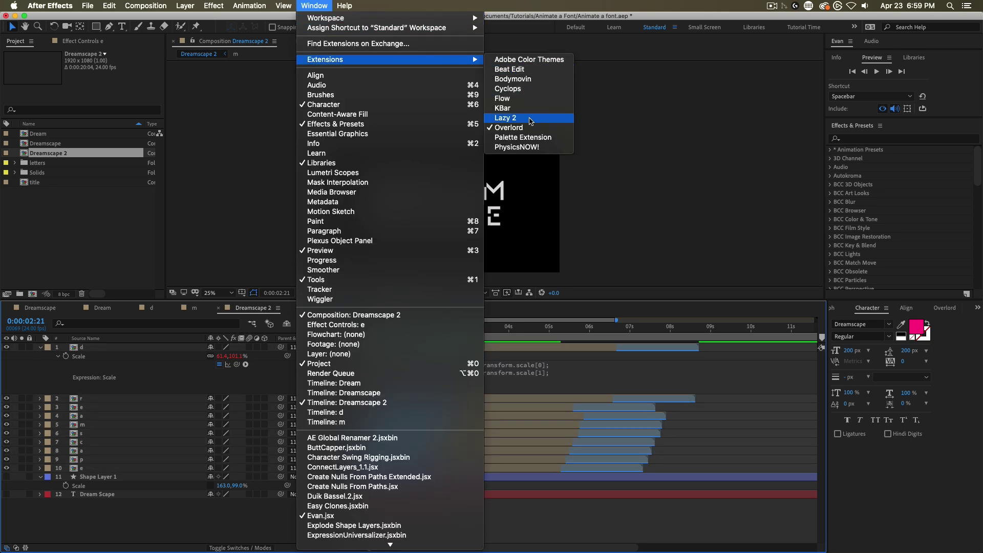
{"action": "left_click", "coordinate": [528, 118]}
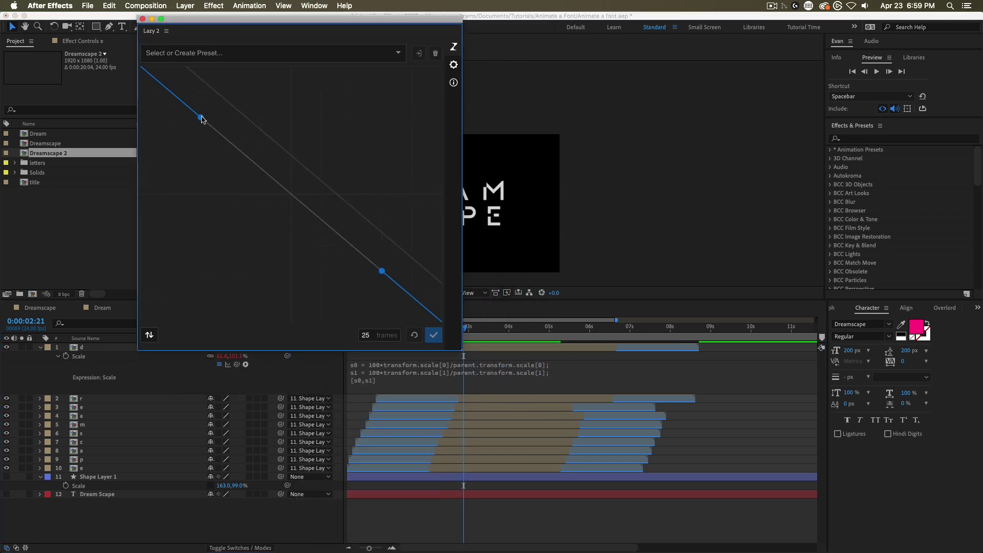
{"action": "left_click_drag", "start_coordinate": [200, 116], "coordinate": [299, 78]}
{"action": "left_click_drag", "start_coordinate": [383, 282], "coordinate": [300, 295]}
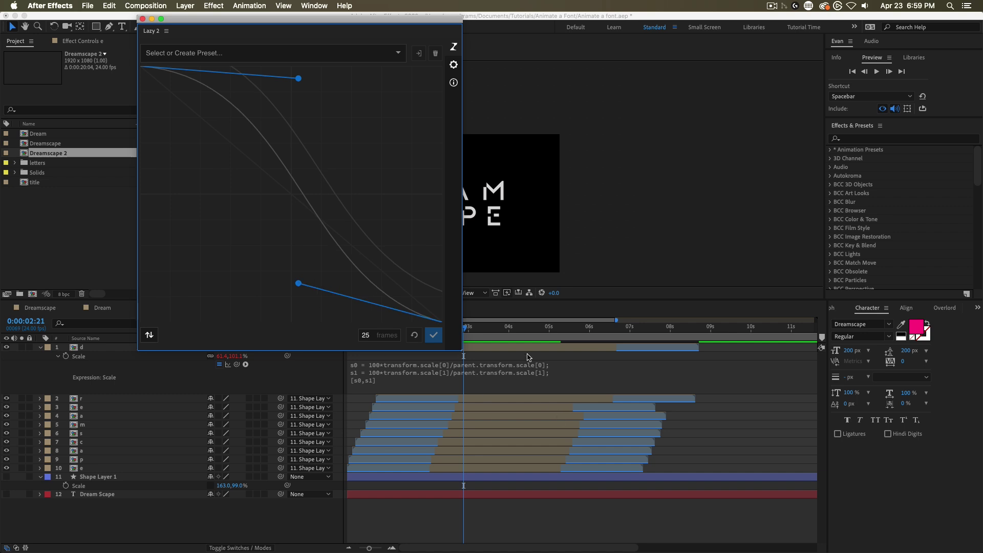
{"action": "left_click", "coordinate": [459, 347]}
{"action": "left_click", "coordinate": [434, 335]}
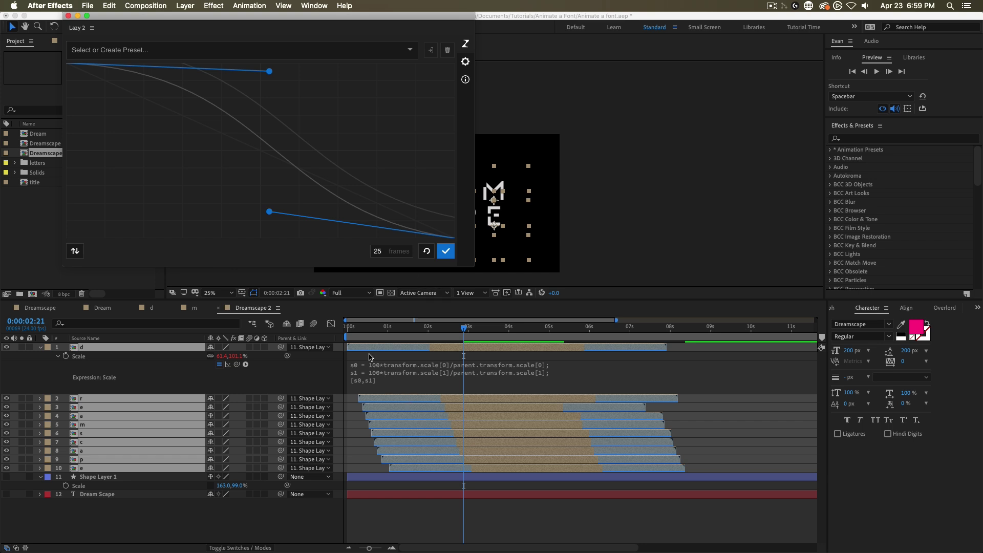
- Close the Lazy 2 panel, preview the new stagger, and clear the layer selection
{"action": "left_click_drag", "start_coordinate": [68, 22], "coordinate": [66, 23]}
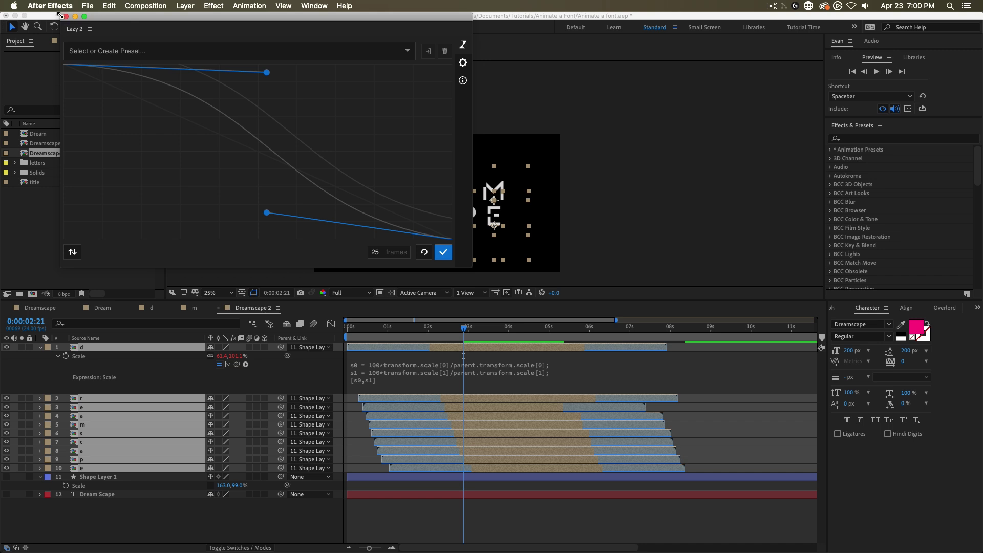
{"action": "left_click", "coordinate": [66, 17]}
{"action": "key", "text": "space"}
{"action": "left_click", "coordinate": [428, 241]}
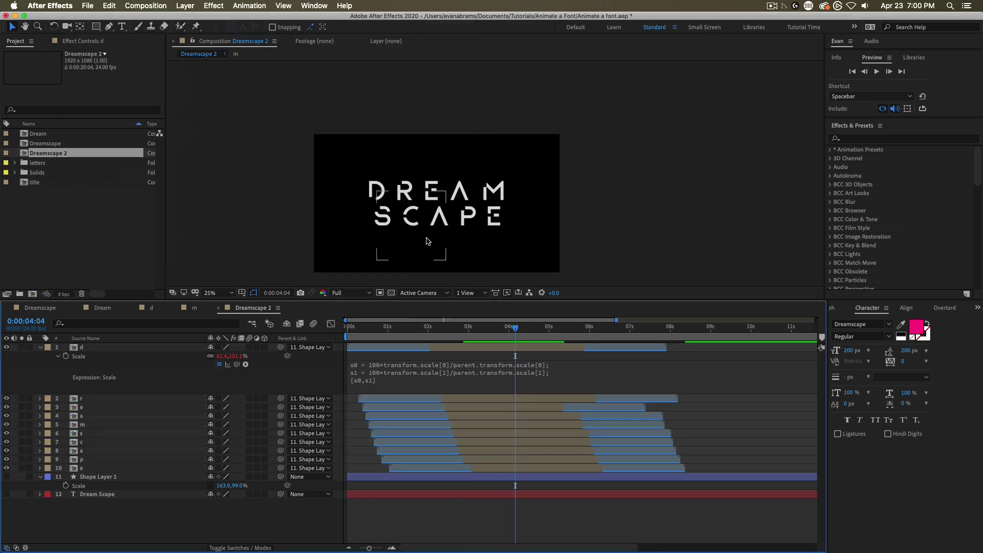